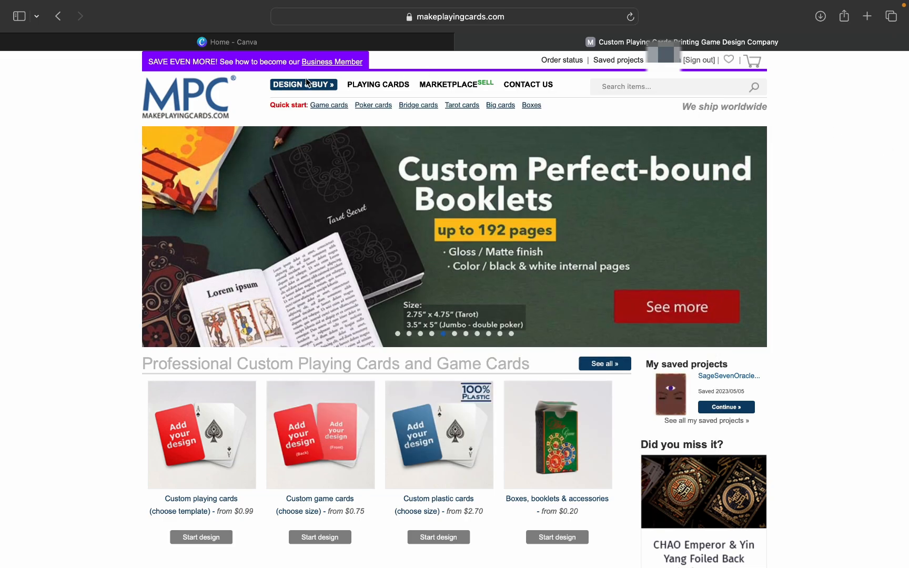
# Browse the custom game card sizes and open the product page for Jumbo size cards.
pyautogui.moveTo(304, 88)
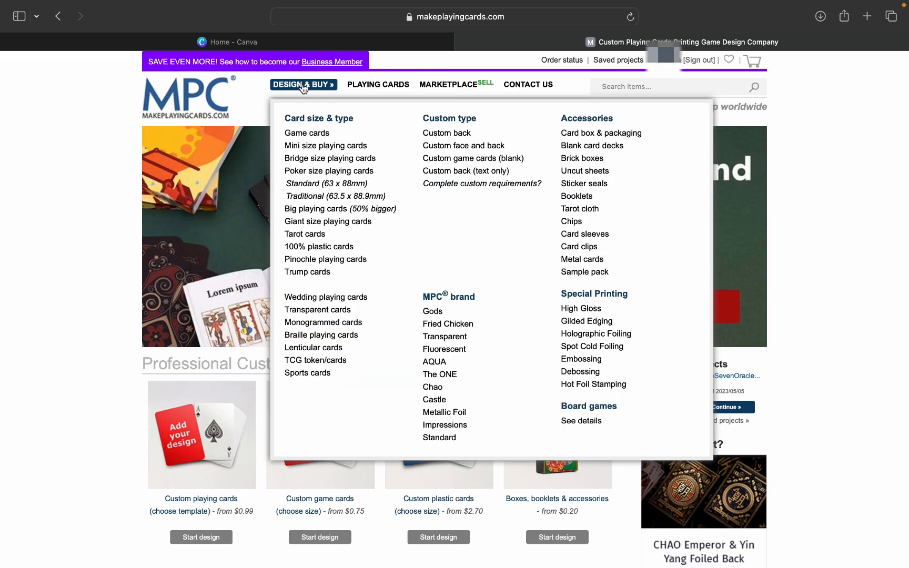
pyautogui.click(309, 122)
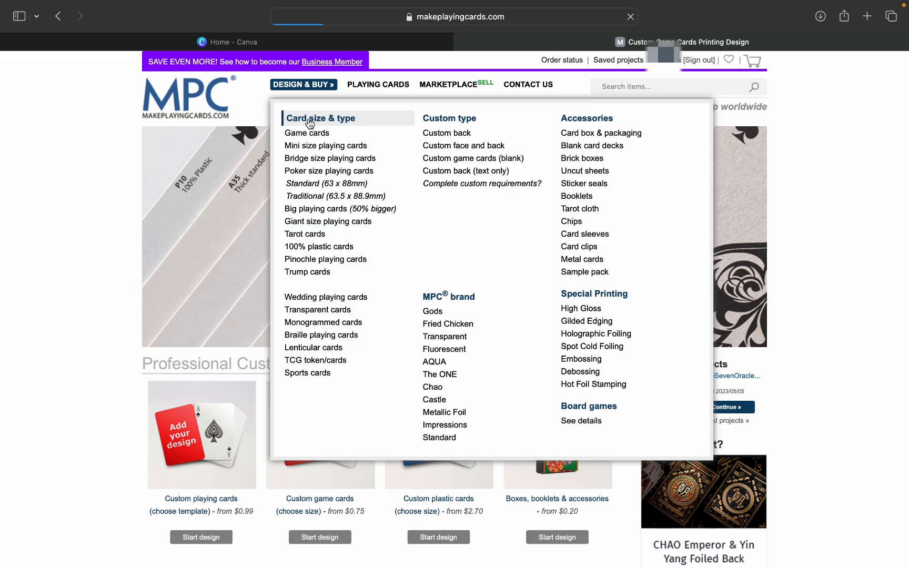
pyautogui.scroll(-20, 823, 231)
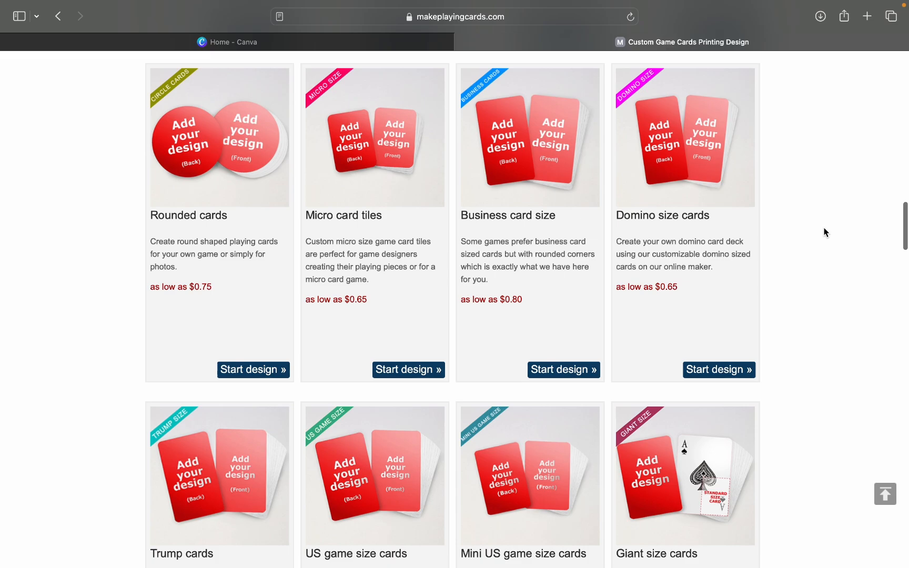
pyautogui.scroll(-15, 825, 232)
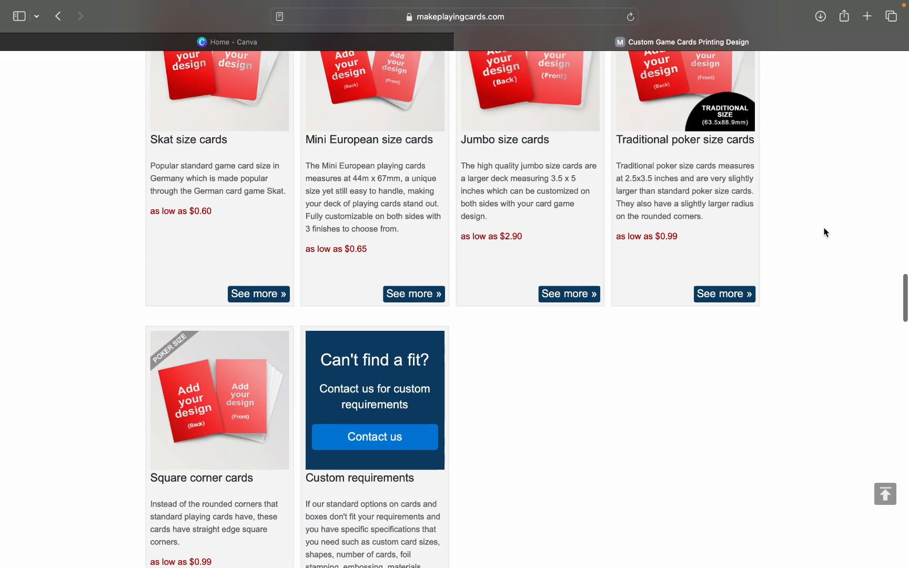
pyautogui.scroll(3, 825, 232)
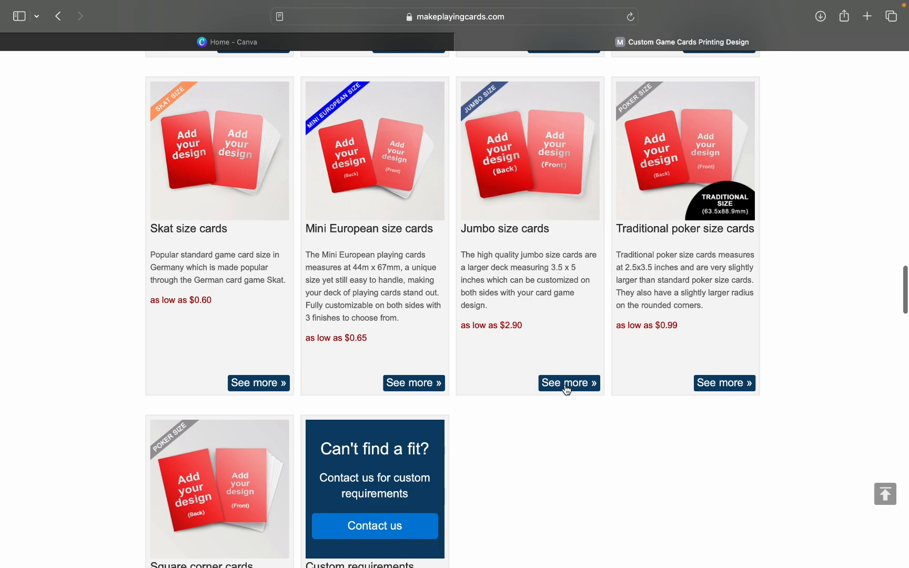
pyautogui.click(536, 162)
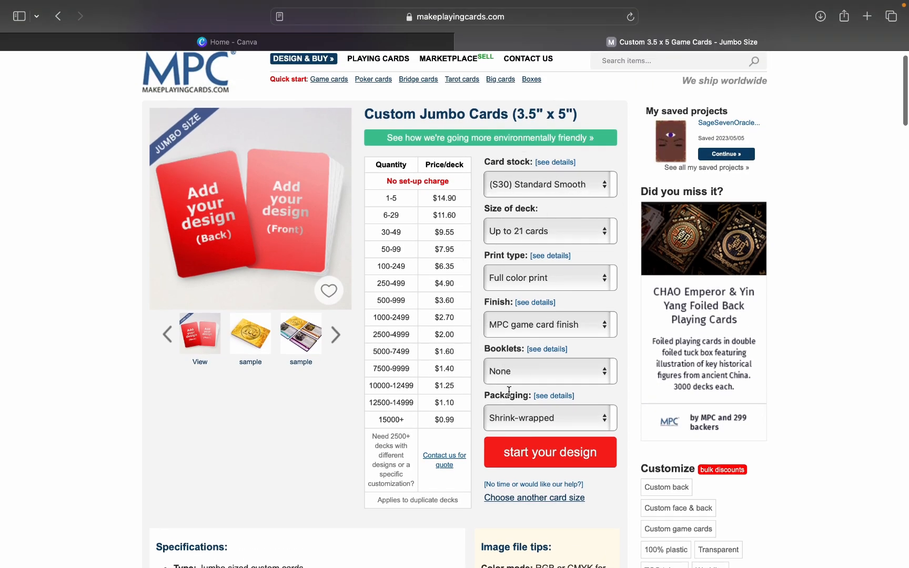
# Set the jumbo cards' card stock to (A35) Thick Standard.
pyautogui.click(569, 184)
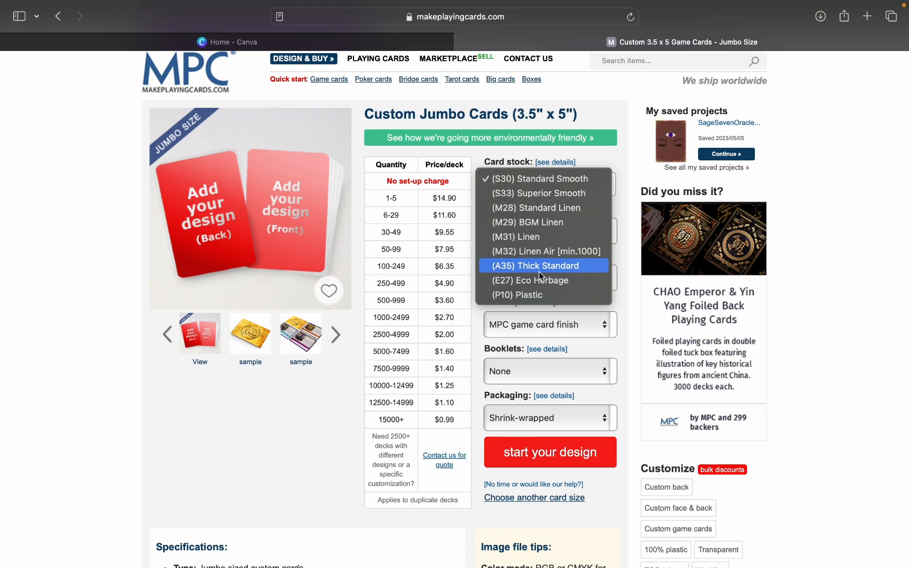
pyautogui.press('Escape')
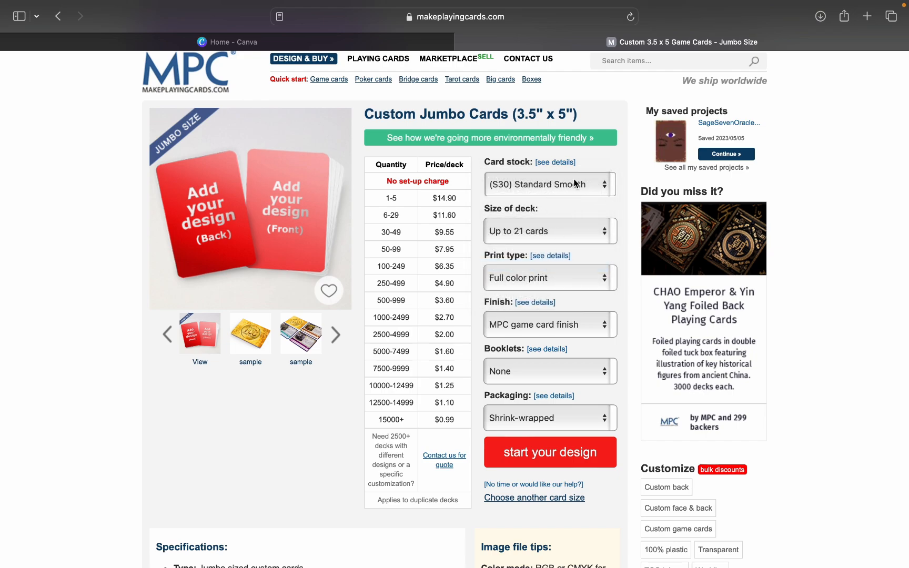
pyautogui.click(575, 183)
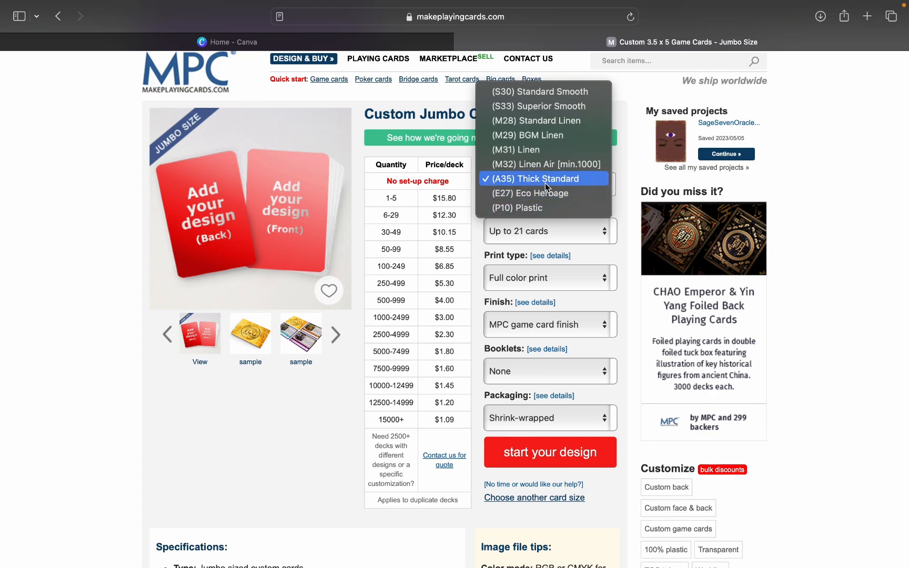
pyautogui.click(570, 181)
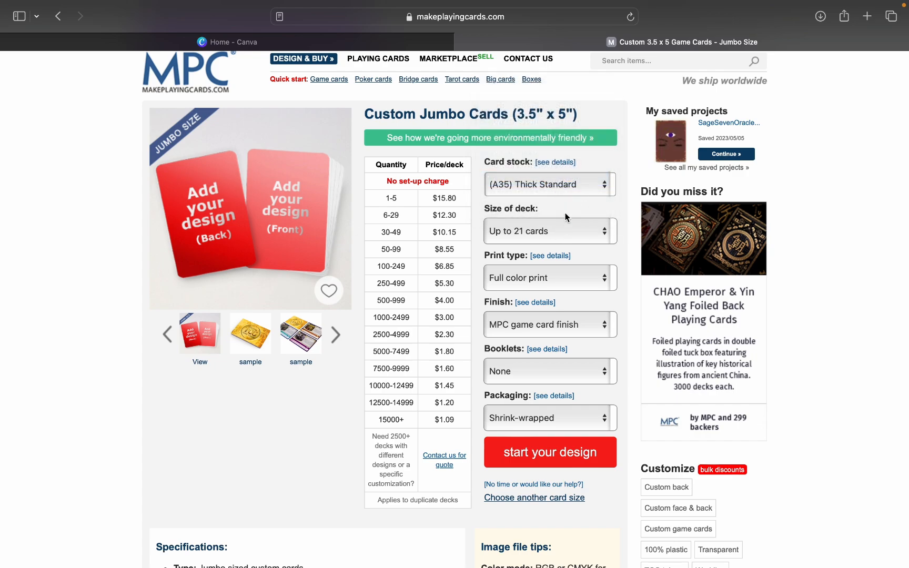
# Check the deck size and print type options, keeping Up to 21 cards and Full color print.
pyautogui.scroll(-2, 576, 286)
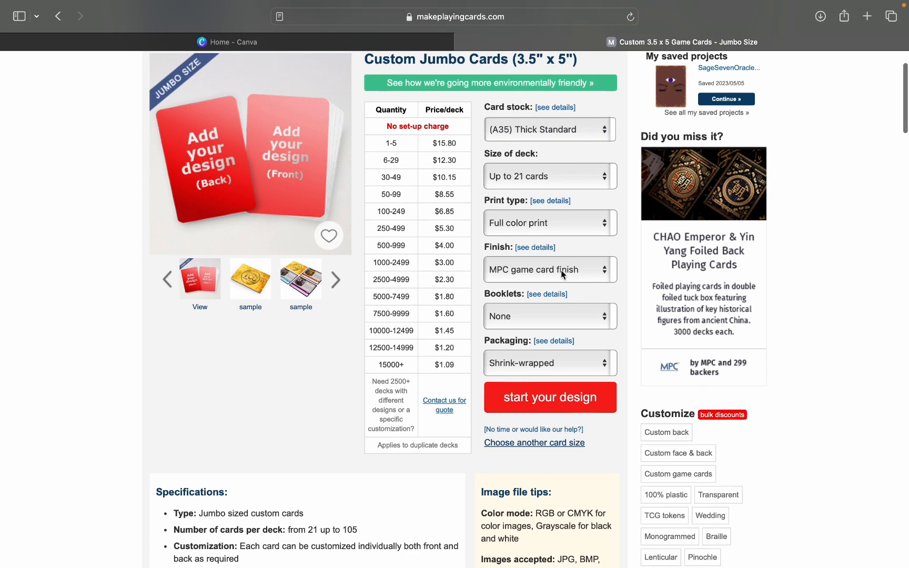
pyautogui.click(540, 169)
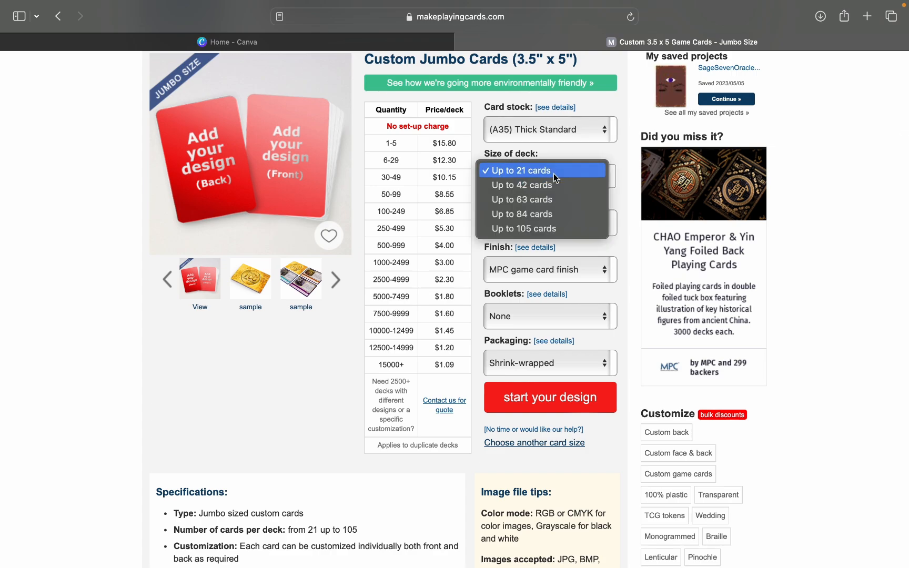
pyautogui.click(554, 173)
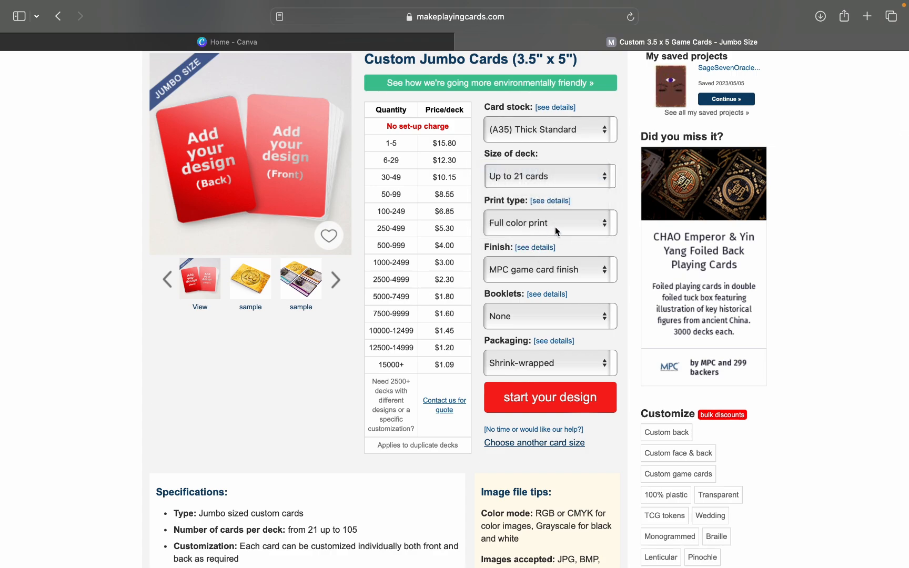
pyautogui.click(557, 232)
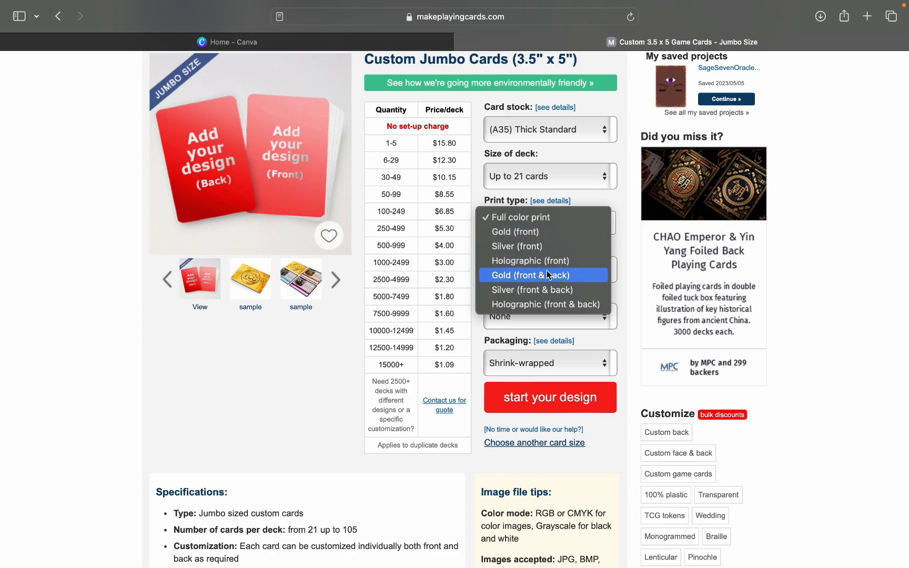
pyautogui.click(845, 279)
pyautogui.scroll(-3, 545, 271)
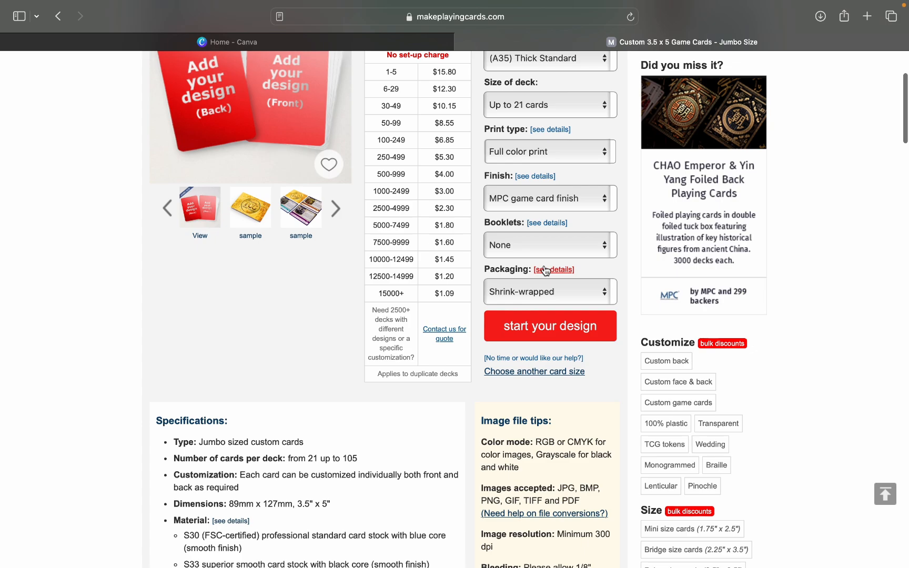
# Set the finish of the jumbo cards to Gloss finish.
pyautogui.click(539, 200)
pyautogui.click(544, 209)
pyautogui.scroll(-2, 554, 258)
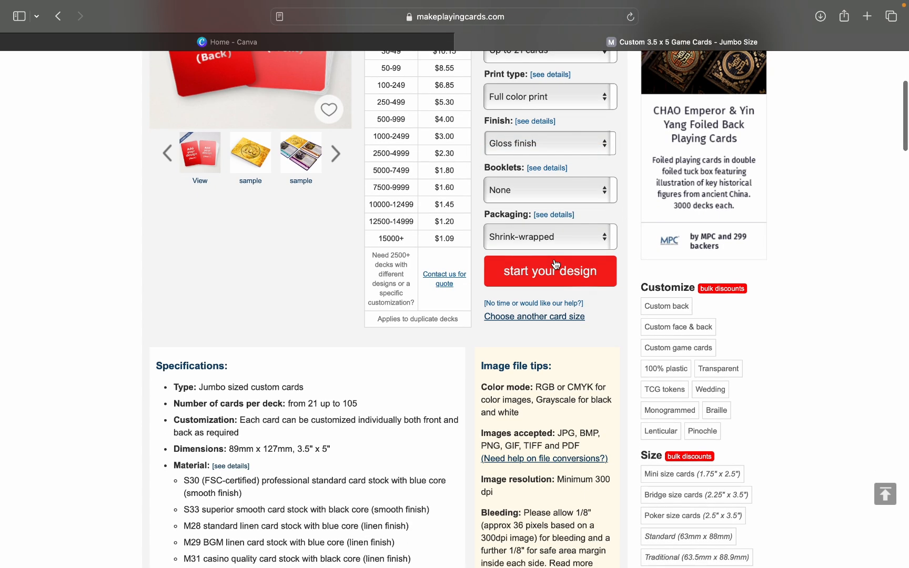
pyautogui.scroll(1, 585, 229)
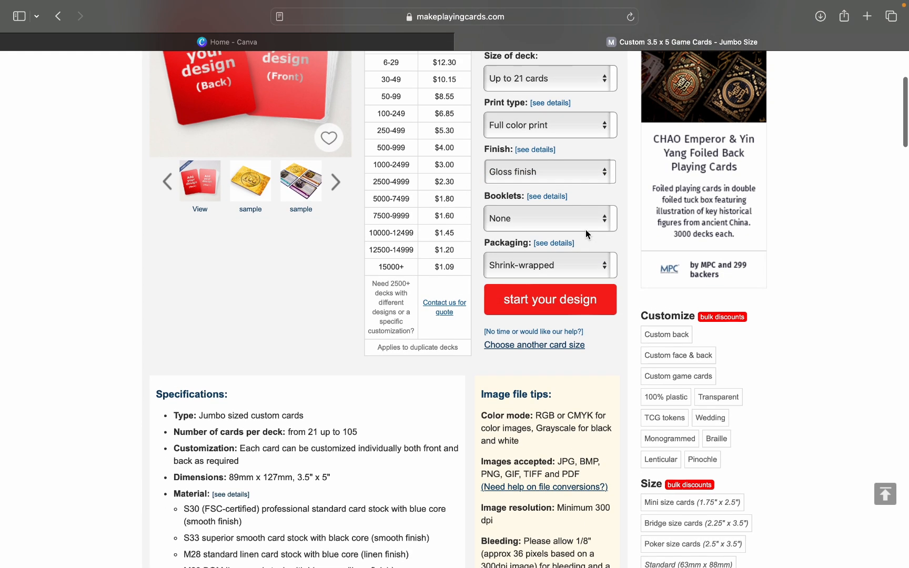
# Check the packaging options, keeping Shrink-wrapped, and start the design with different images for all card fronts.
pyautogui.click(576, 270)
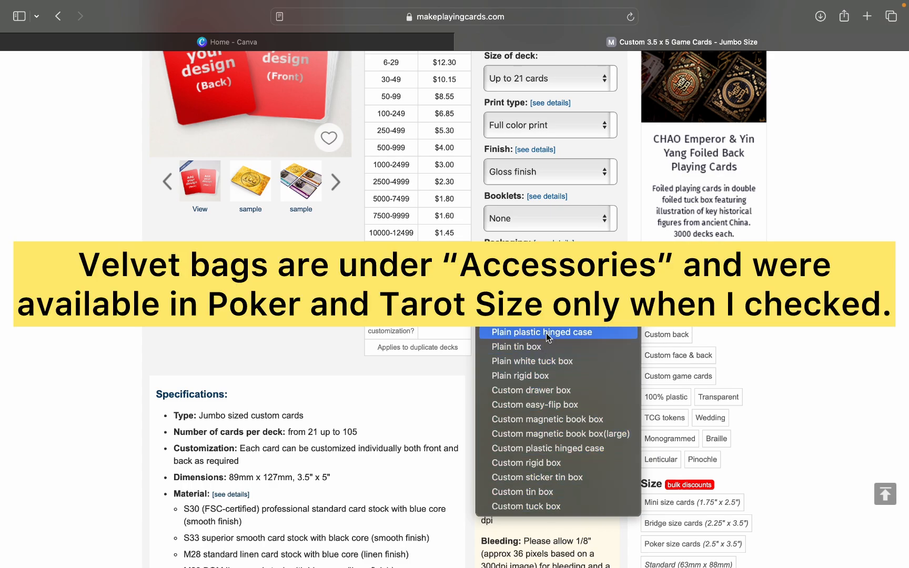
pyautogui.click(854, 336)
pyautogui.scroll(5, 565, 300)
pyautogui.scroll(-2, 565, 300)
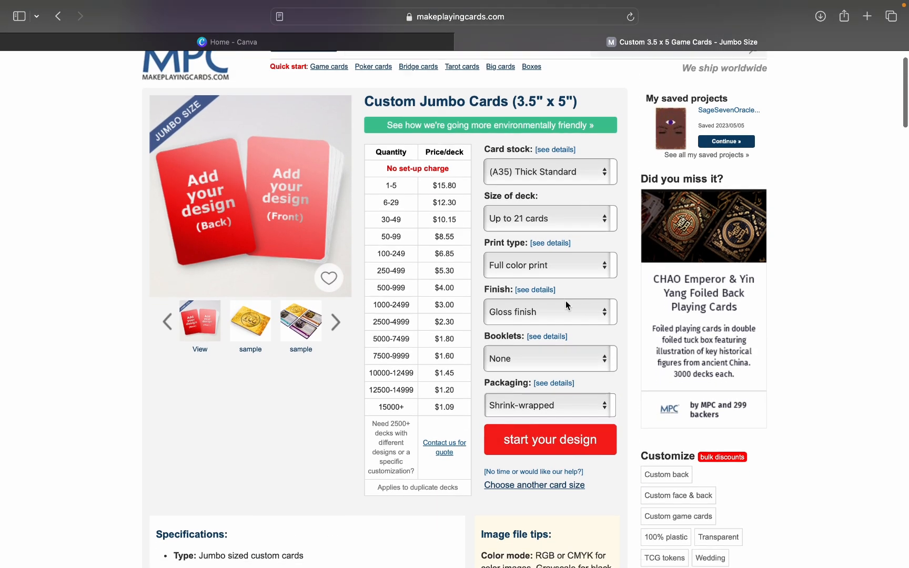
pyautogui.click(534, 402)
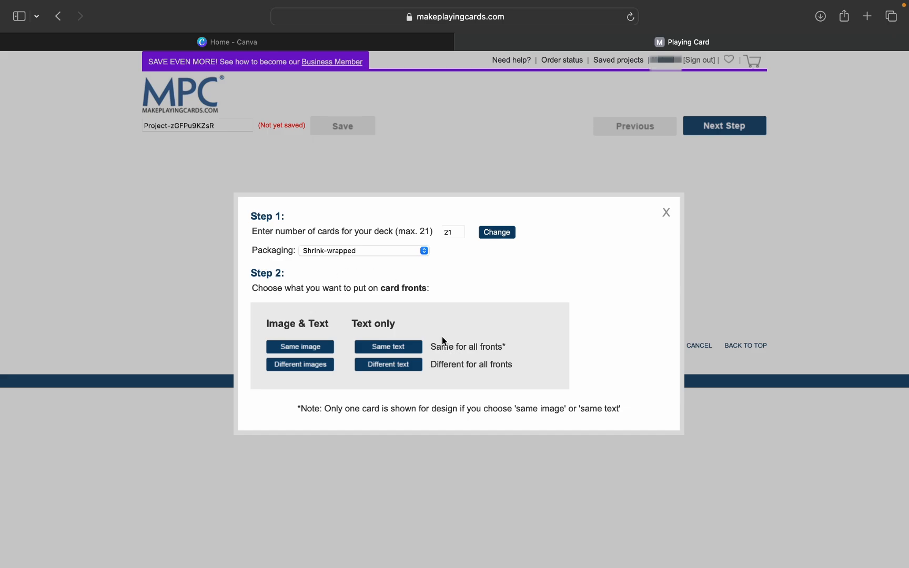
pyautogui.click(300, 366)
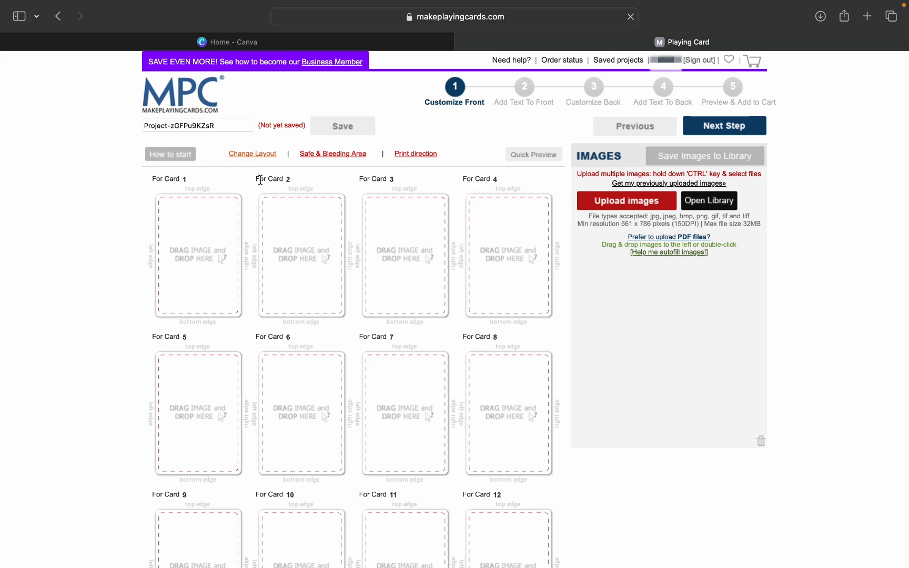
# Rename the project as OracleCardsExample and save it.
pyautogui.click(224, 126)
pyautogui.moveTo(224, 125); pyautogui.dragTo(91, 121)
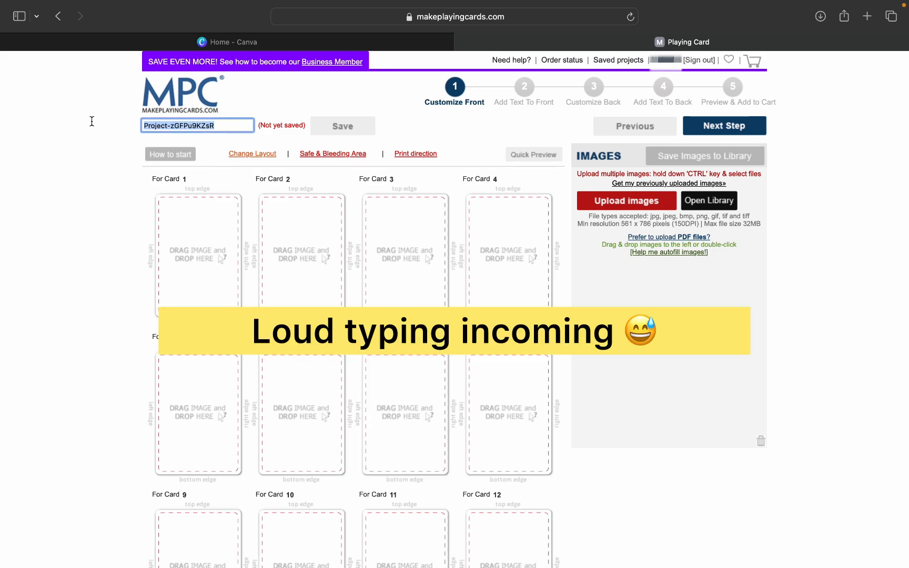
pyautogui.write('OracleCa')
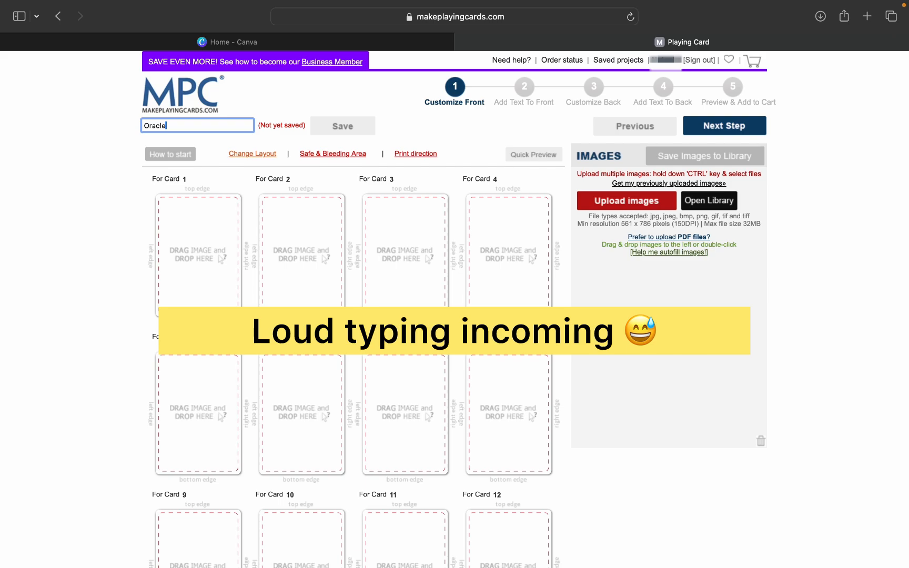
pyautogui.write('rdsExample')
pyautogui.click(349, 125)
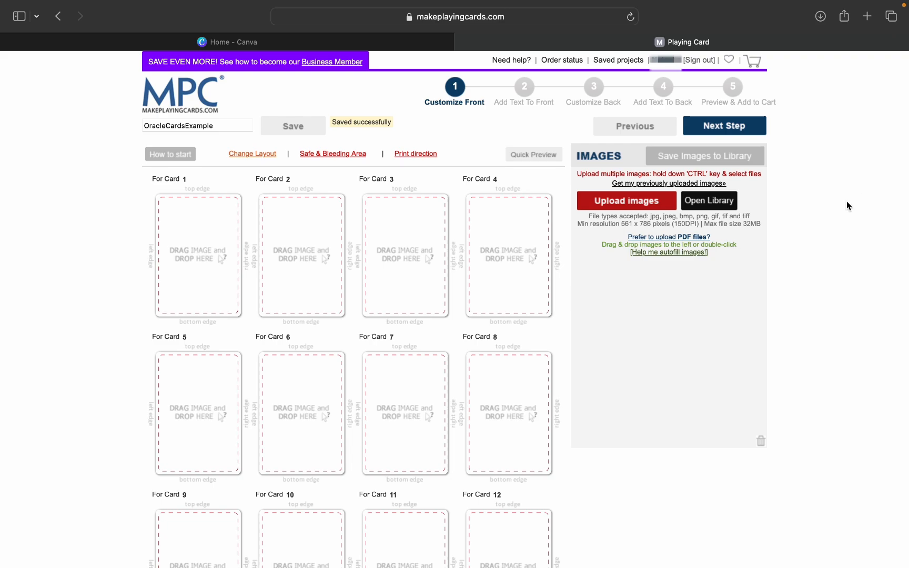
# Continue past the blank card fronts and front text, and choose the same image for all card backs.
pyautogui.click(731, 128)
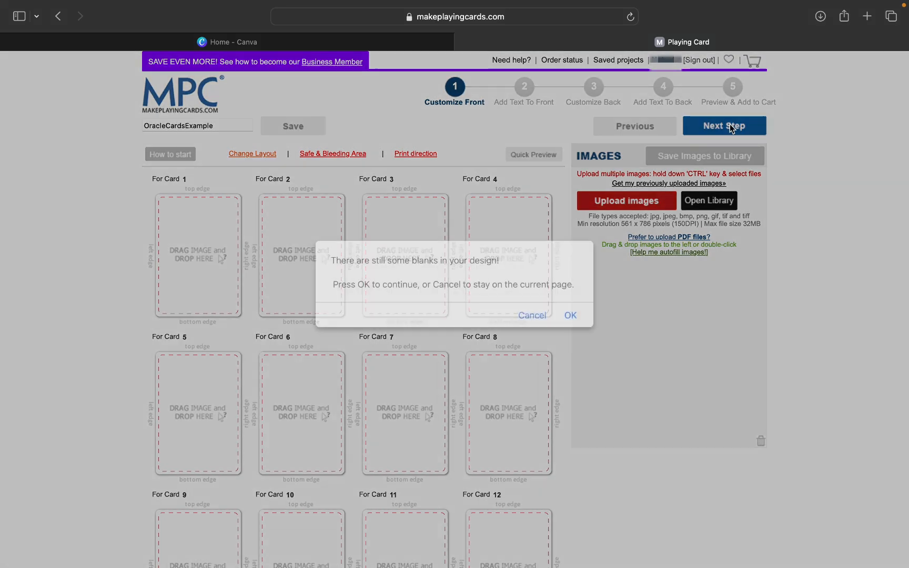
pyautogui.click(567, 317)
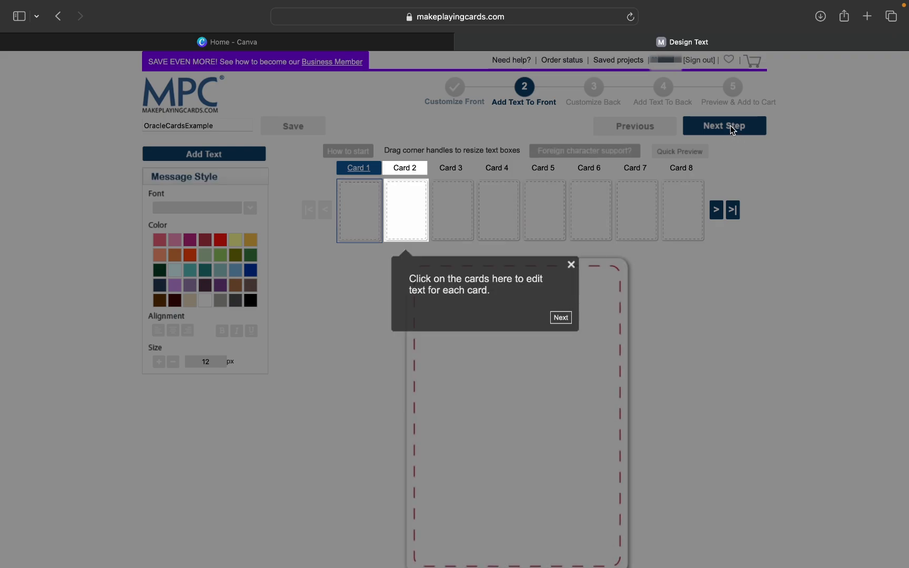
pyautogui.click(571, 266)
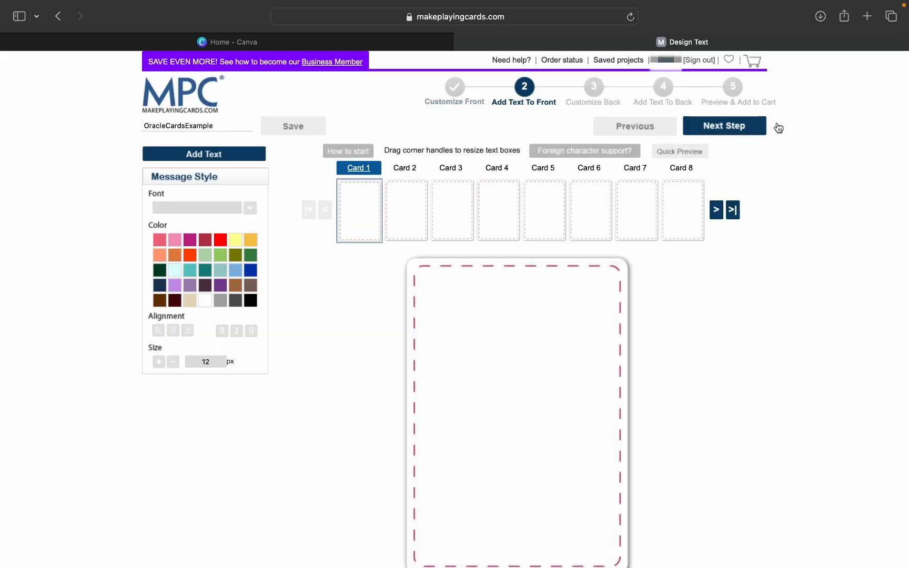
pyautogui.click(741, 128)
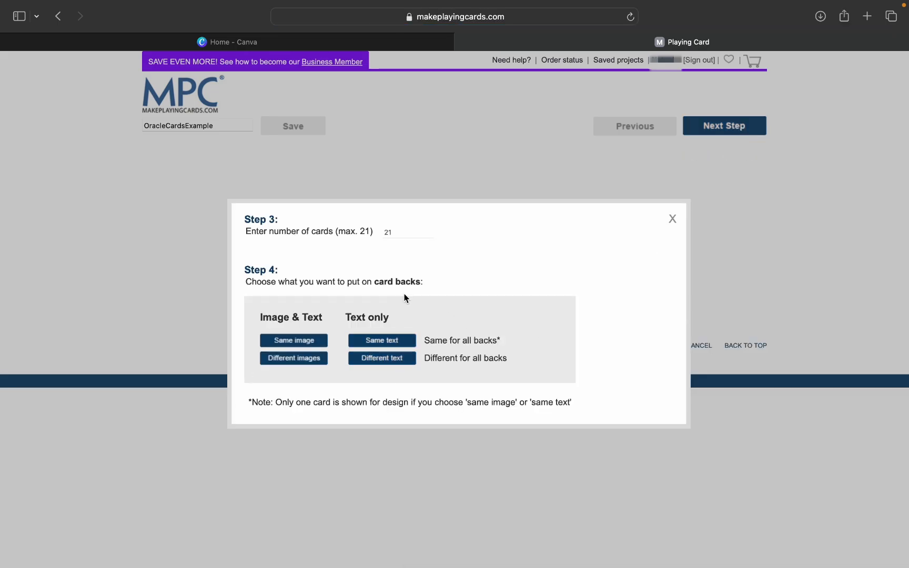
pyautogui.click(284, 342)
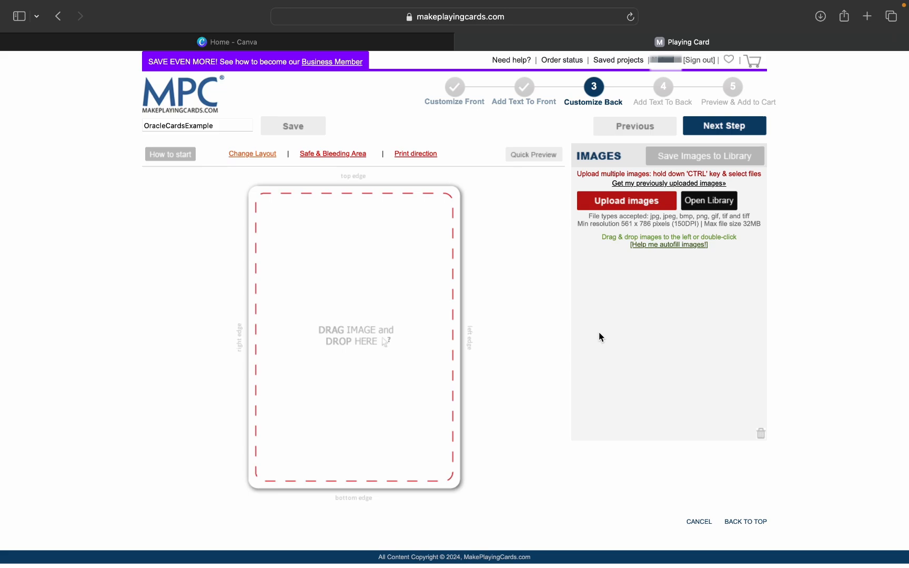
# Switch to Canva and start a custom-size design with its dimensions measured in inches.
pyautogui.click(354, 36)
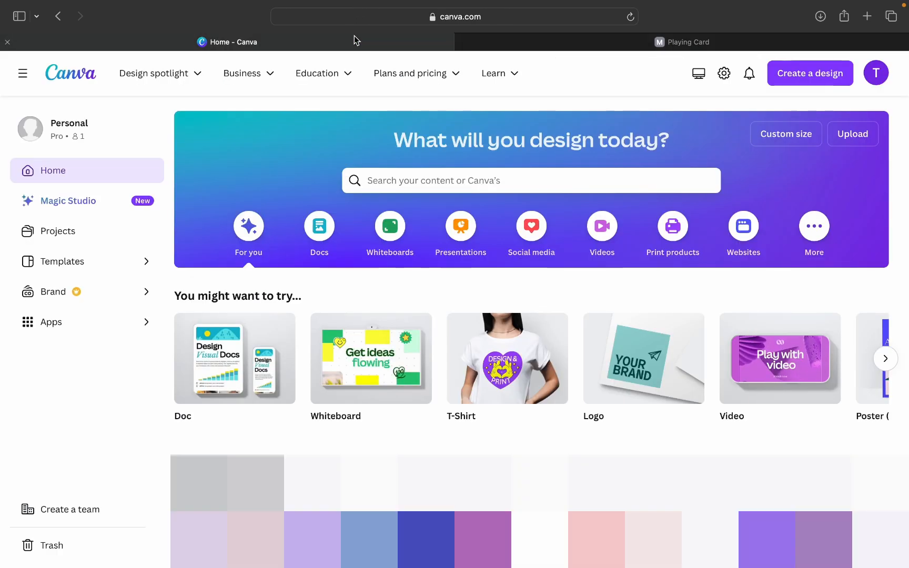
pyautogui.click(812, 77)
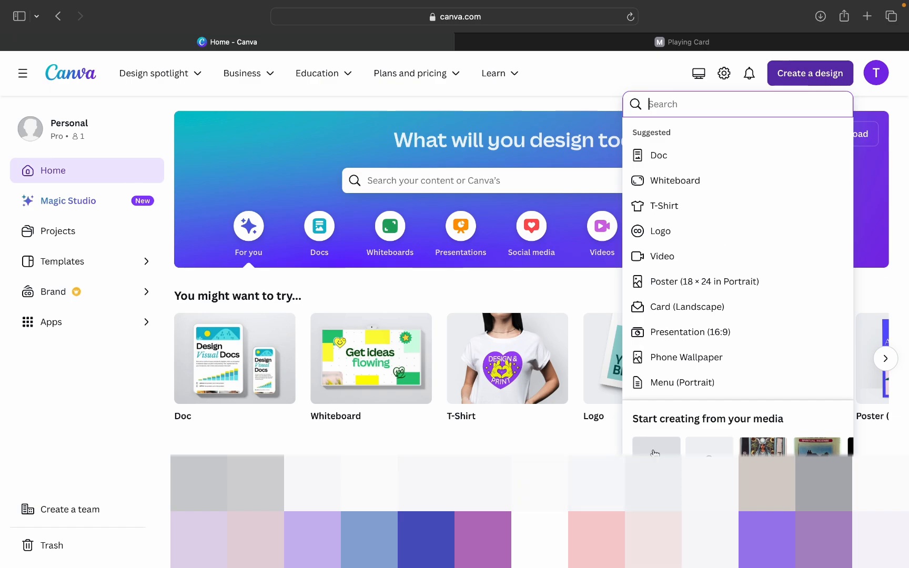
pyautogui.click(654, 454)
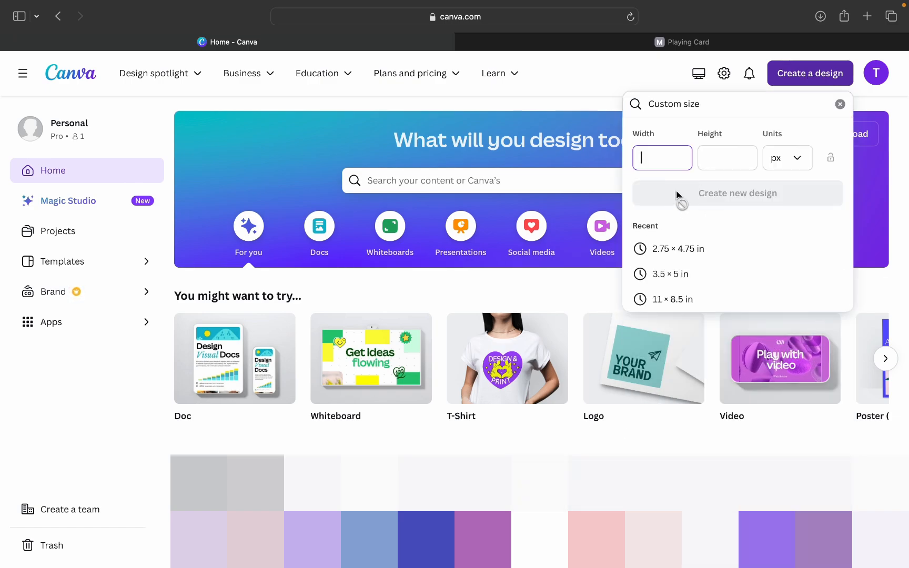
pyautogui.click(740, 161)
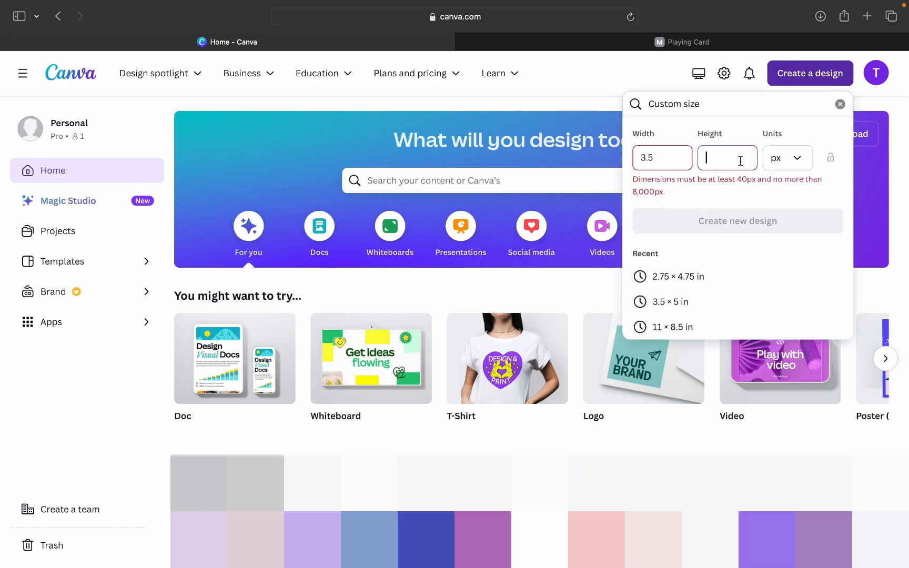
pyautogui.click(795, 159)
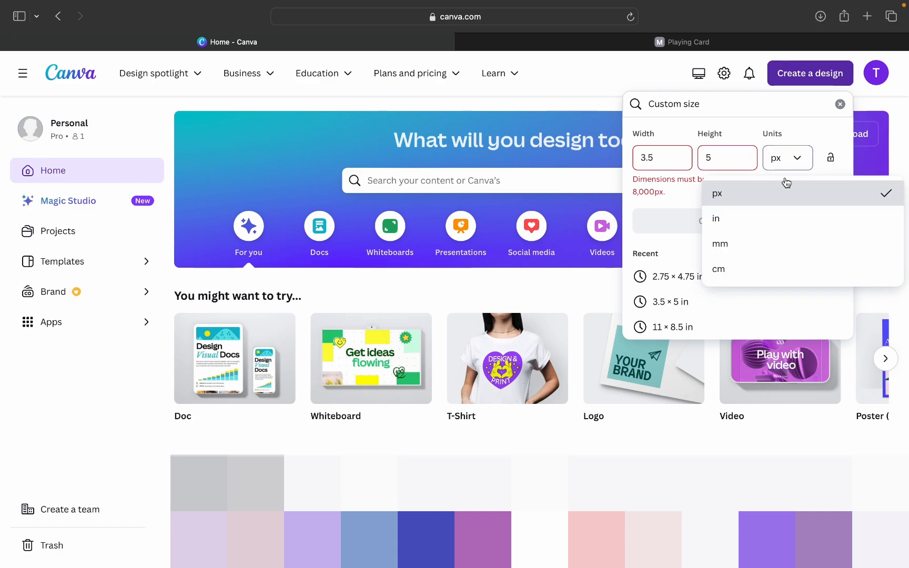
pyautogui.click(725, 226)
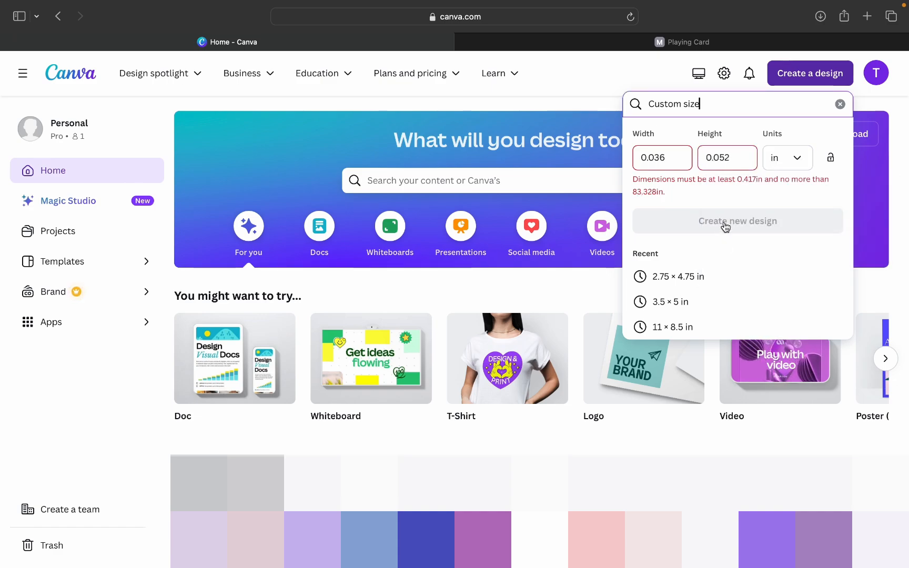
# Set the design's width to 3.5 in and height to 5 in, and create it.
pyautogui.click(677, 158)
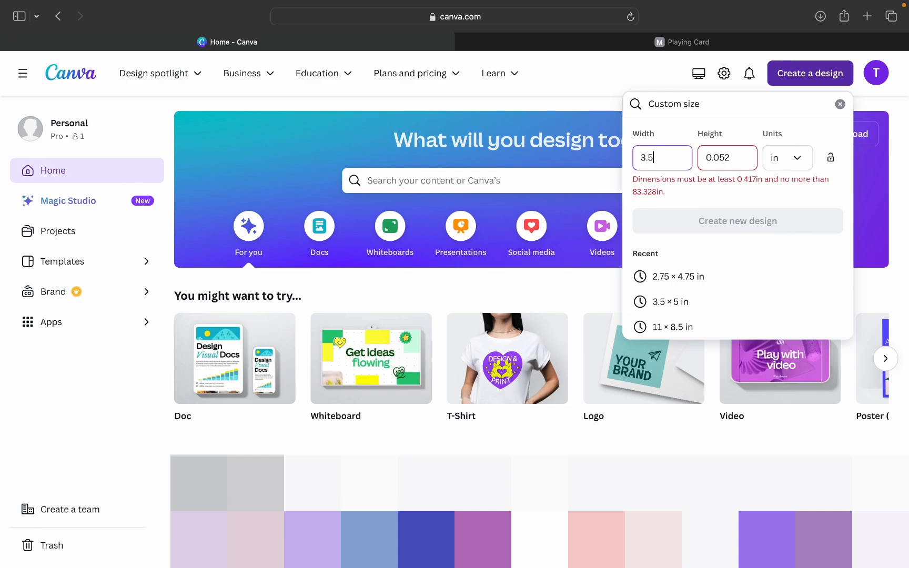
pyautogui.click(736, 157)
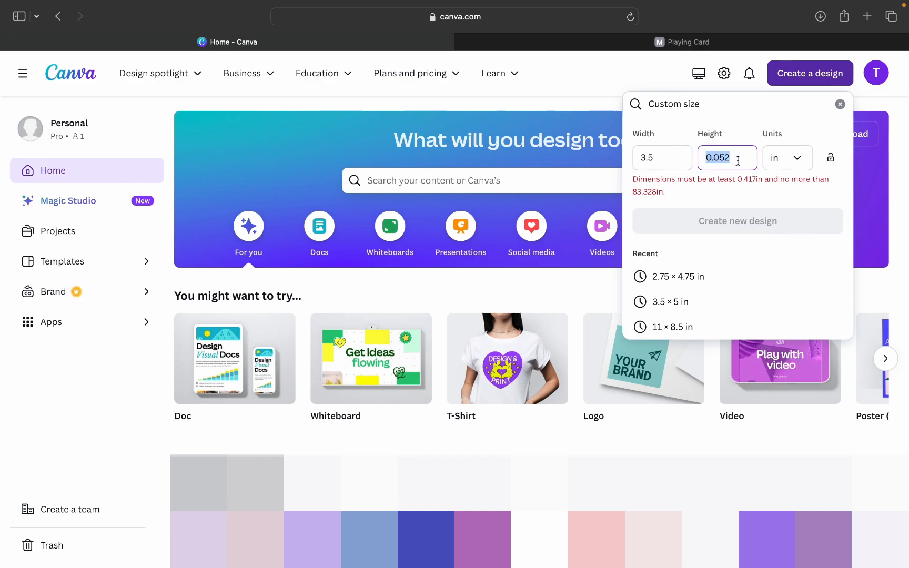
pyautogui.write('5')
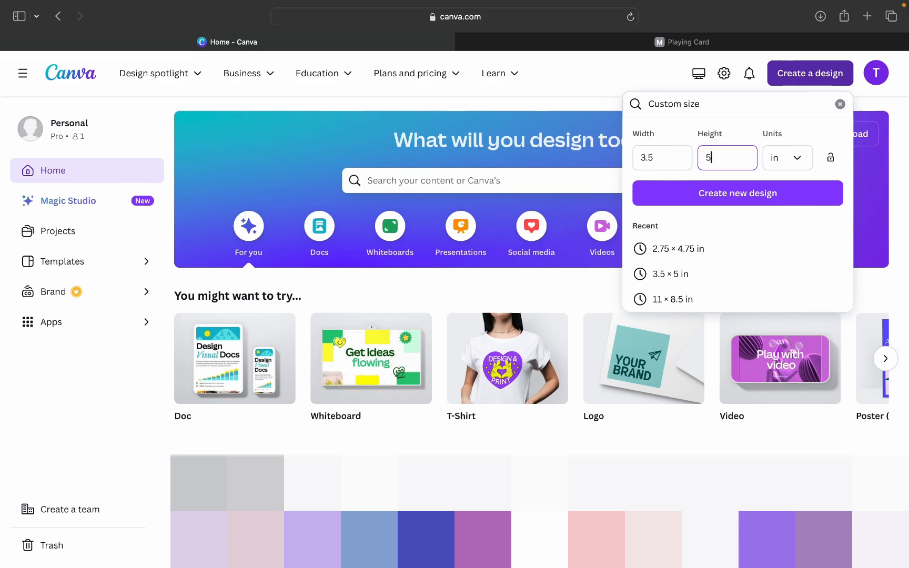
pyautogui.click(771, 206)
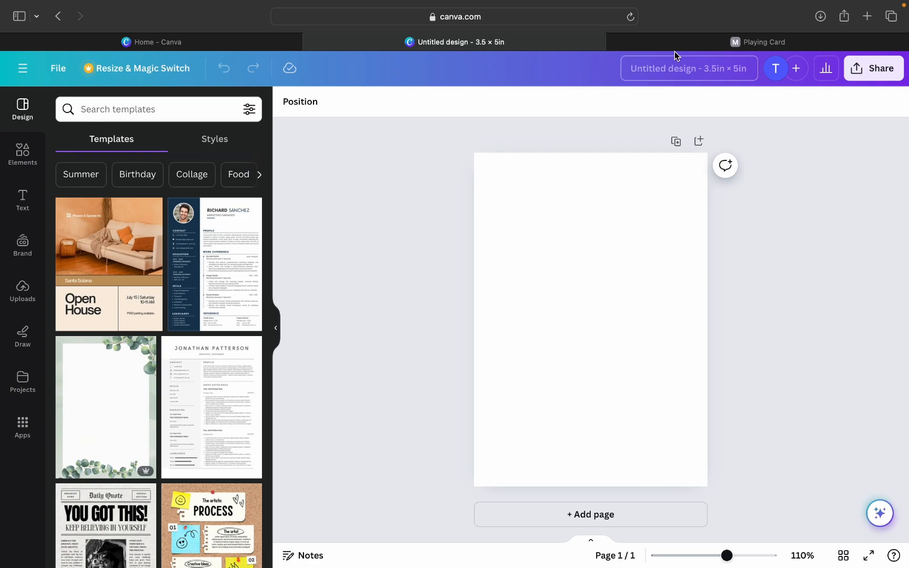
# Rename the design as OracleCardsExampleBack.
pyautogui.click(677, 69)
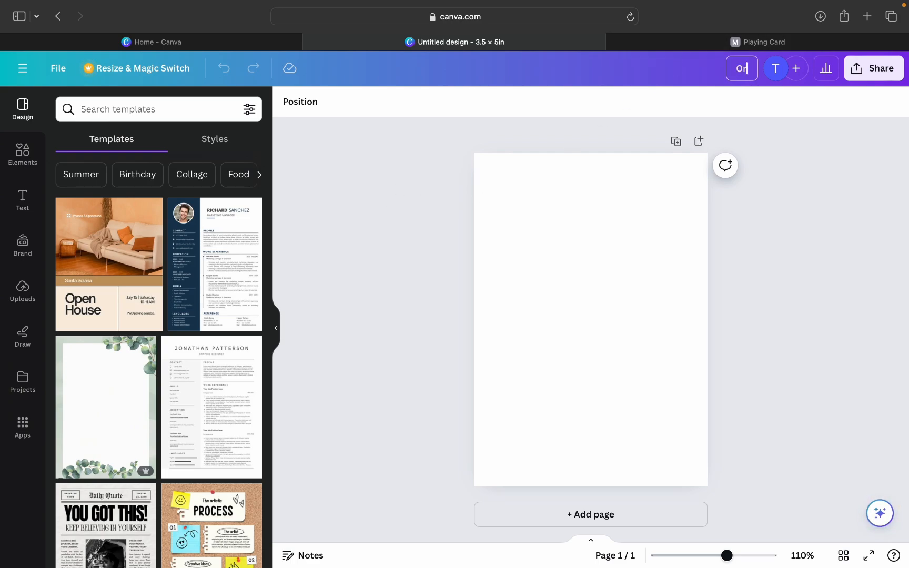
pyautogui.write('OracleCardsExampleBack')
pyautogui.click(843, 262)
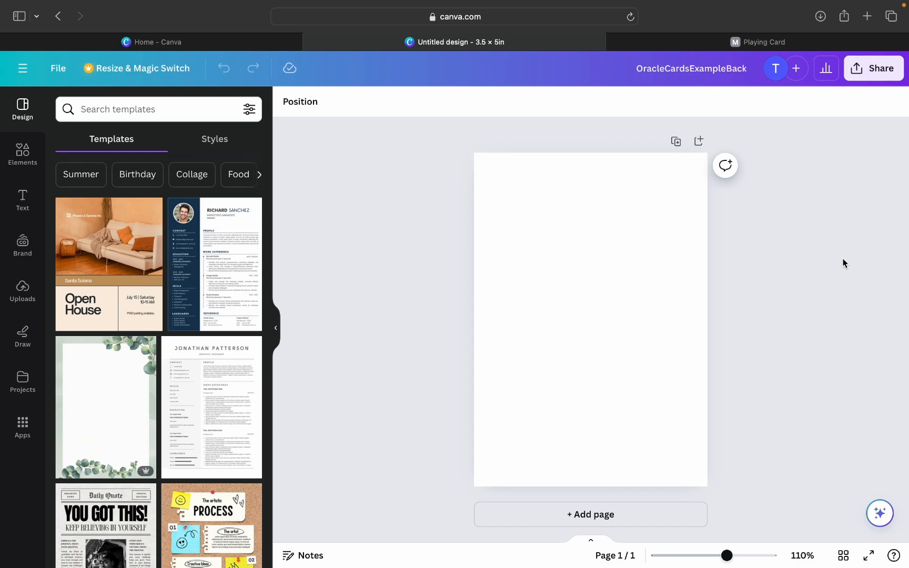
# Fill the blank card's background with the dark teal from the default solid colors.
pyautogui.click(595, 275)
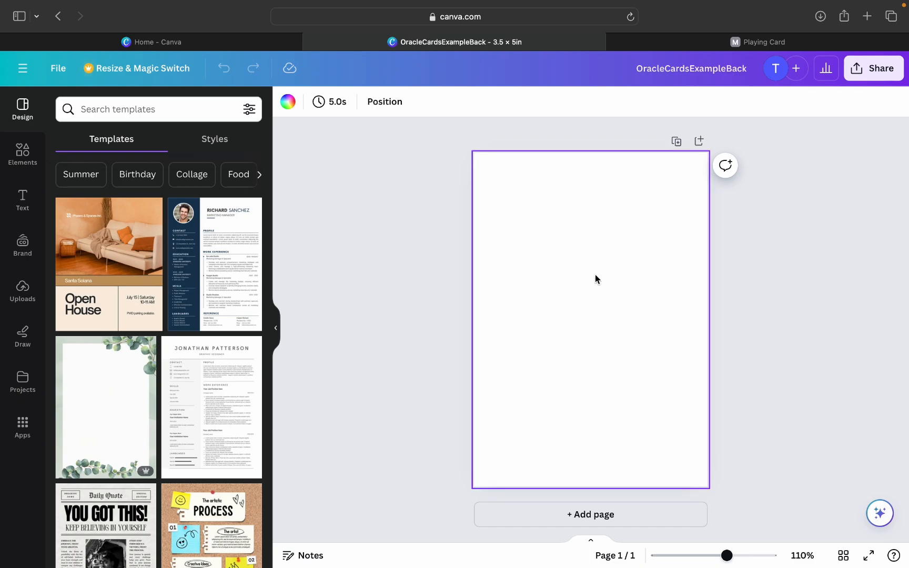
pyautogui.click(283, 112)
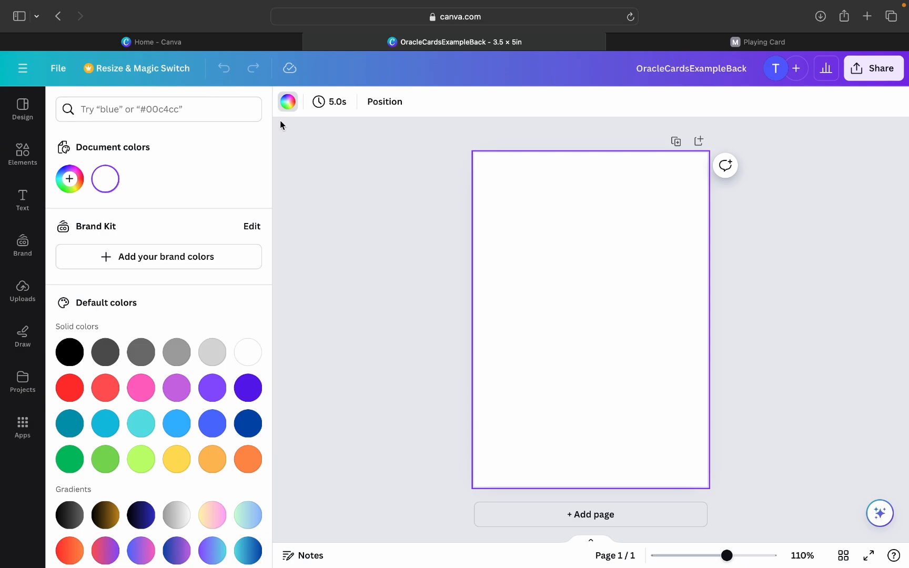
pyautogui.scroll(-3, 142, 547)
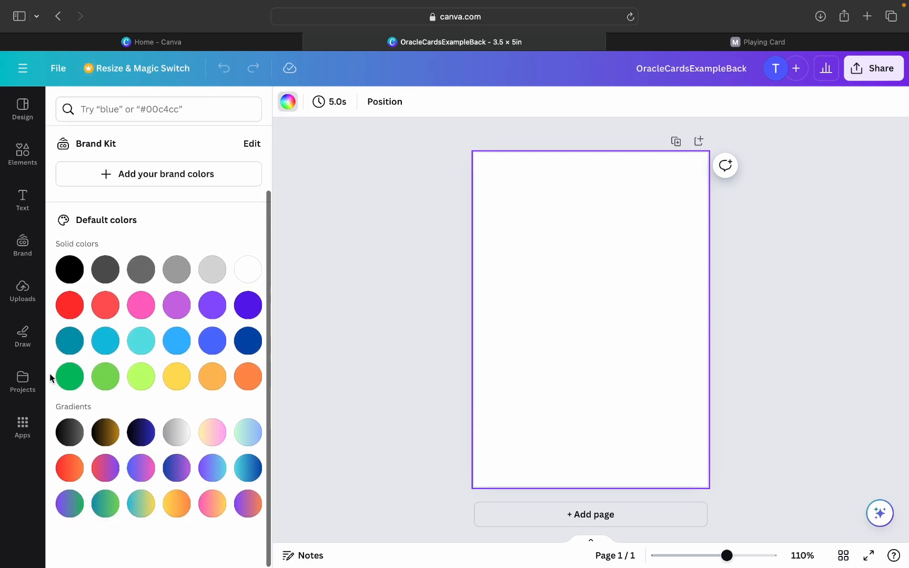
pyautogui.click(71, 342)
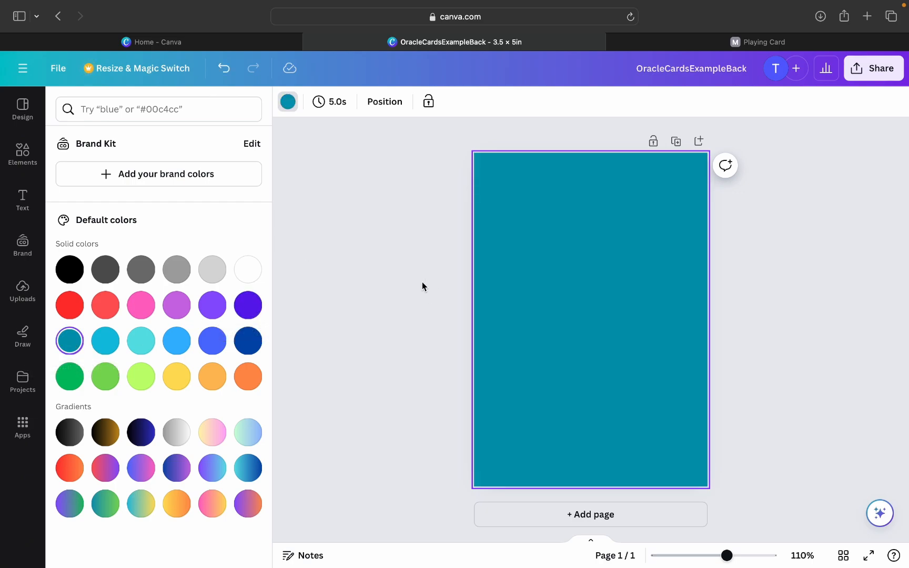
pyautogui.click(379, 218)
pyautogui.click(391, 232)
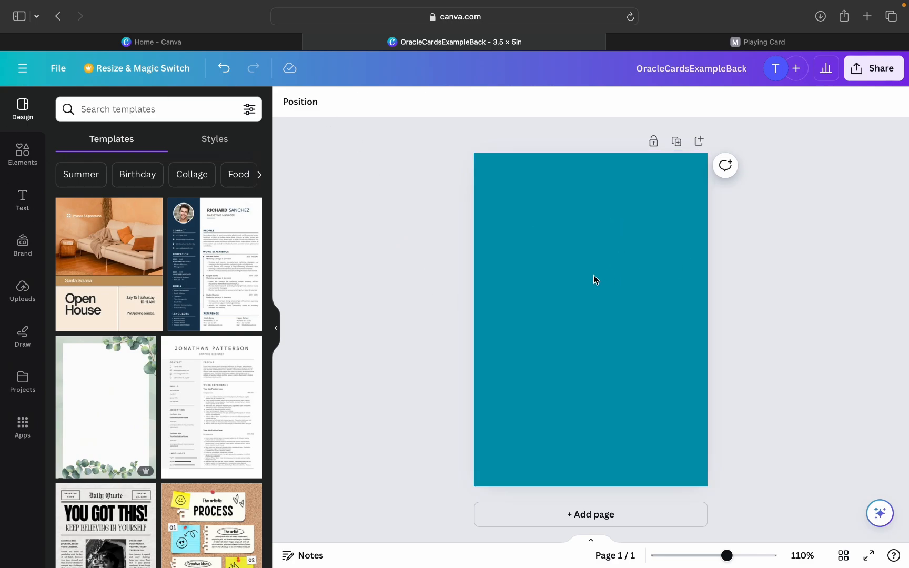
# Search the design elements for "rectangle border".
pyautogui.click(22, 154)
pyautogui.click(150, 110)
pyautogui.write('border')
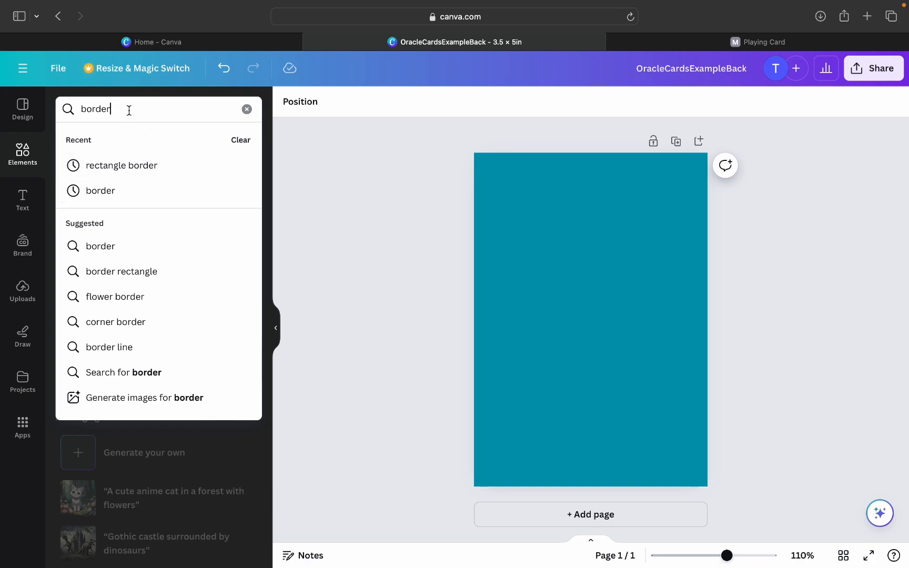
pyautogui.moveTo(129, 110); pyautogui.dragTo(73, 102)
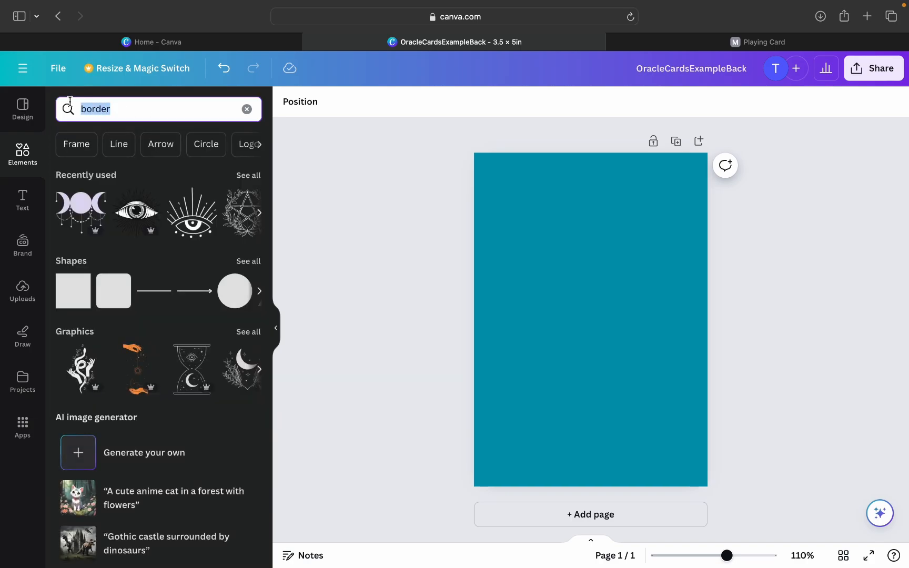
pyautogui.press('BackSpace')
pyautogui.write('rectag')
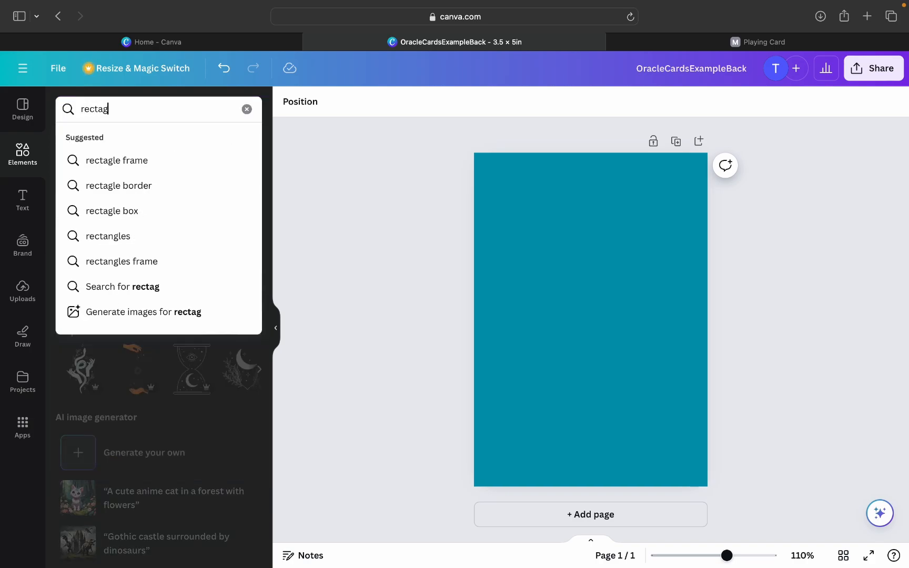
pyautogui.press('BackSpace')
pyautogui.write('ngle')
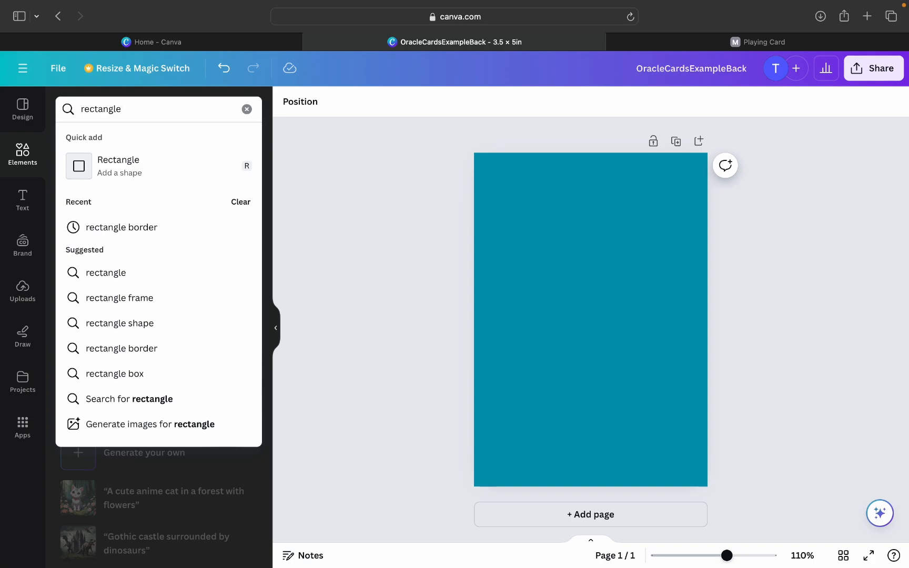
pyautogui.write(' bord')
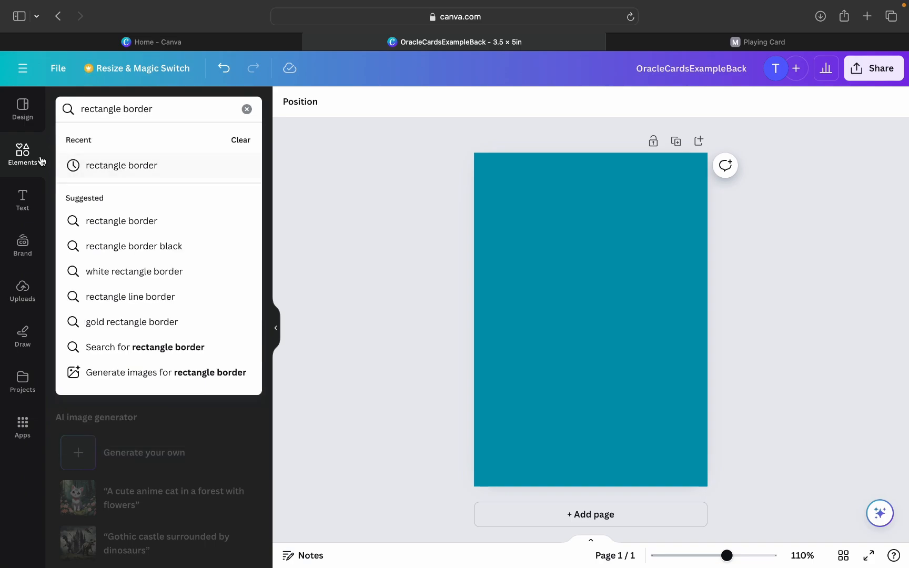
pyautogui.write('er')
pyautogui.click(128, 166)
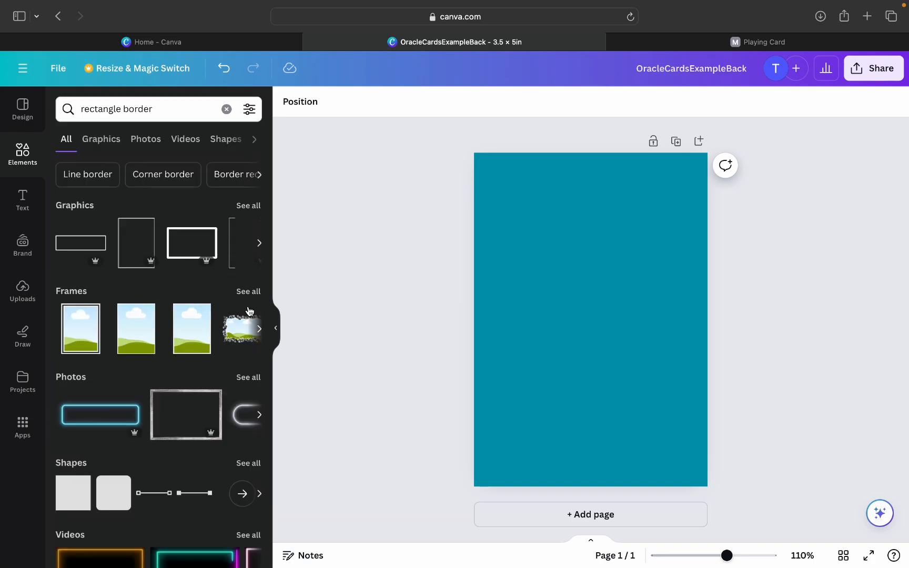
# Browse all rectangle border graphics and add the thin gold portrait border to the teal card.
pyautogui.click(249, 205)
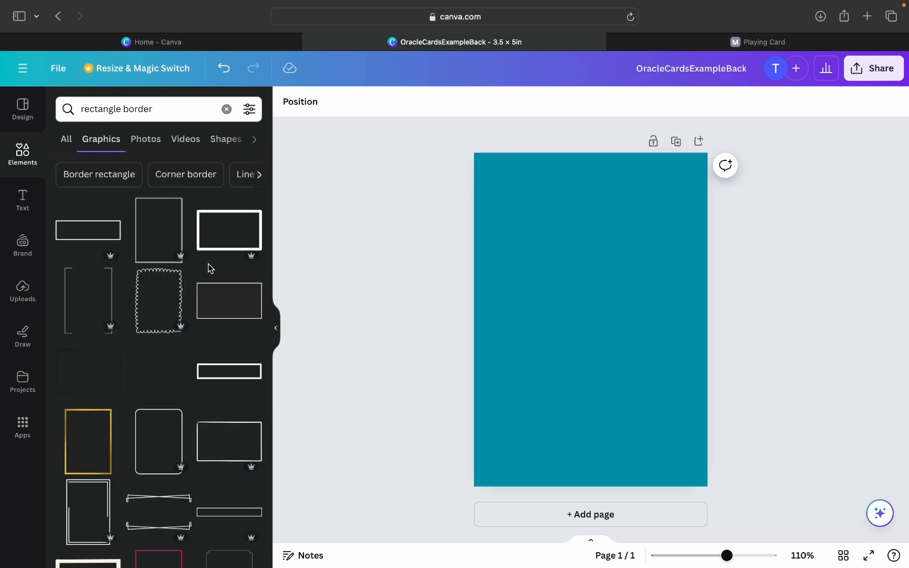
pyautogui.scroll(-3, 136, 418)
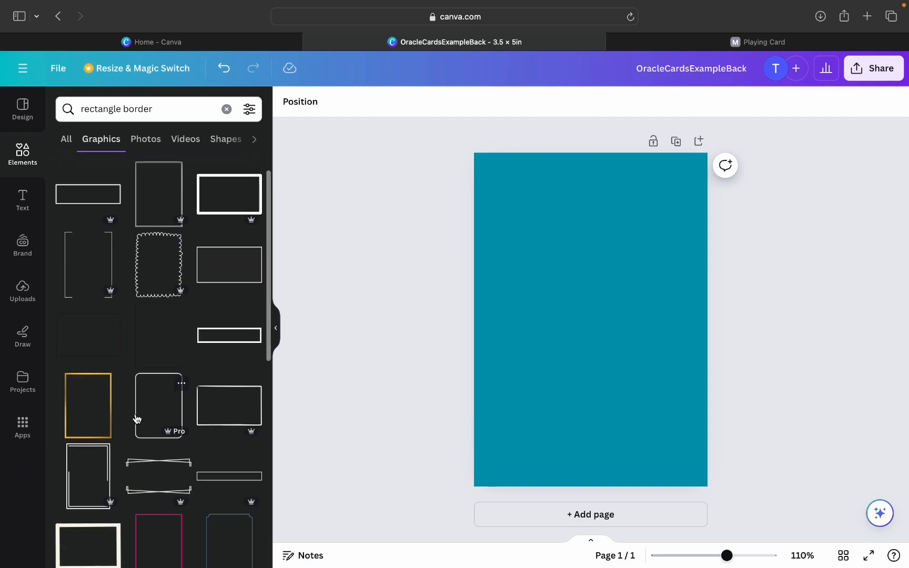
pyautogui.scroll(-15, 136, 419)
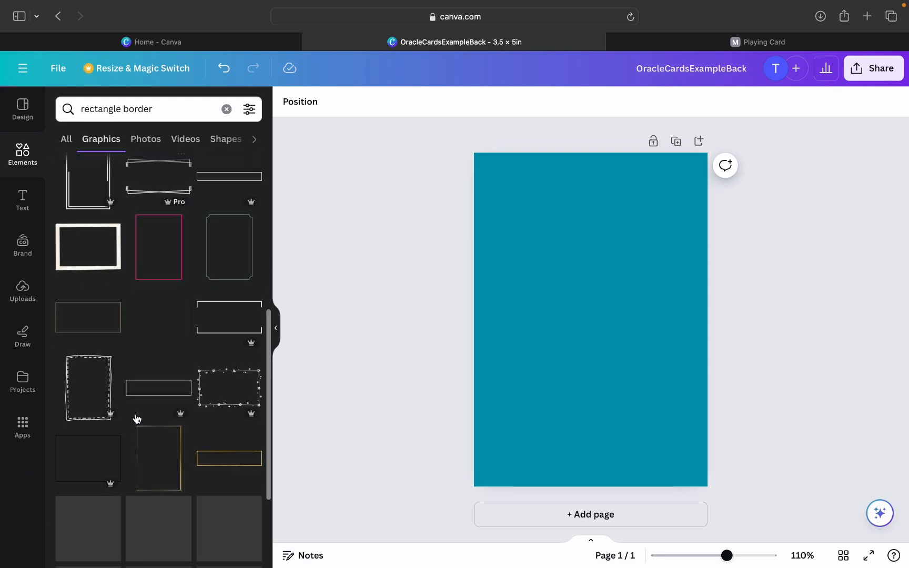
pyautogui.scroll(-5, 135, 416)
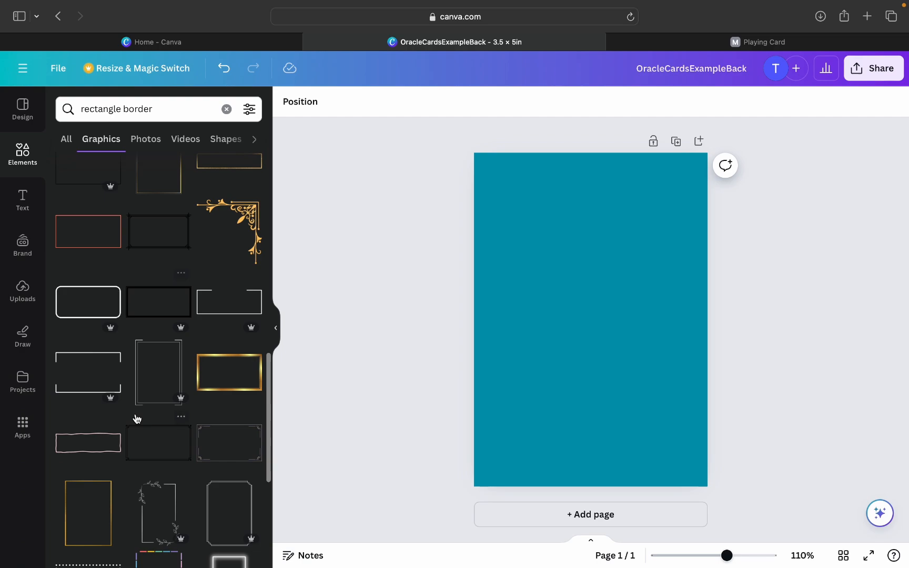
pyautogui.scroll(-12, 136, 419)
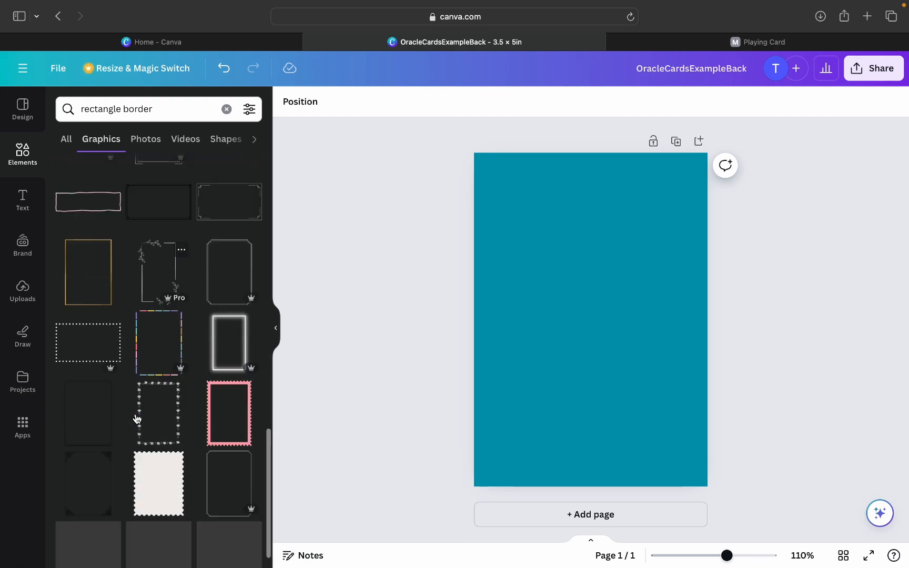
pyautogui.scroll(9, 135, 418)
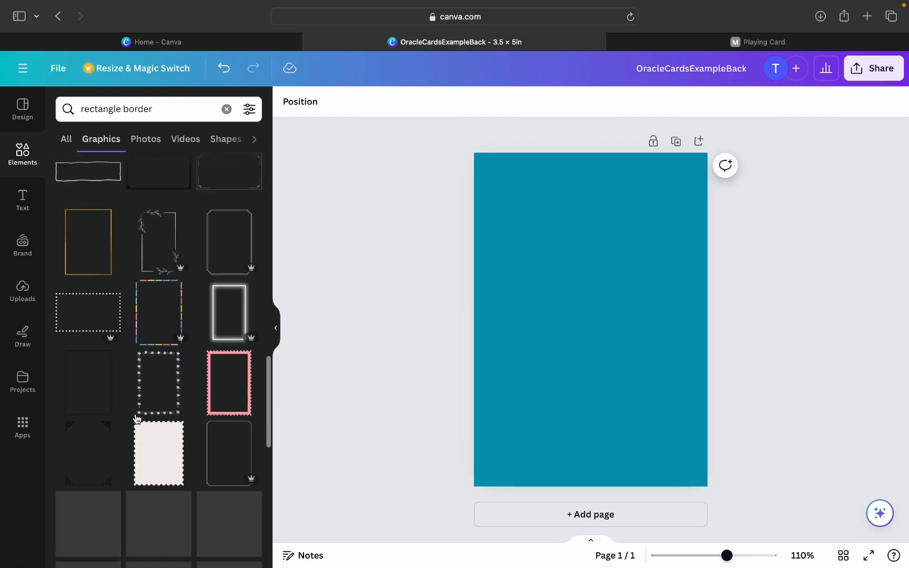
pyautogui.click(111, 340)
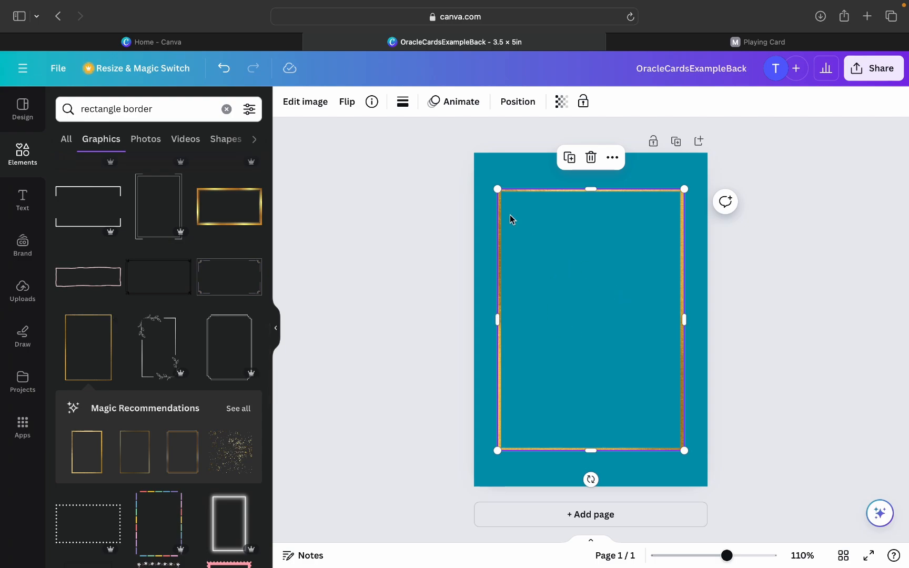
# Enlarge the gold border towards the card's edges and centre it on the page.
pyautogui.moveTo(498, 189); pyautogui.dragTo(480, 165)
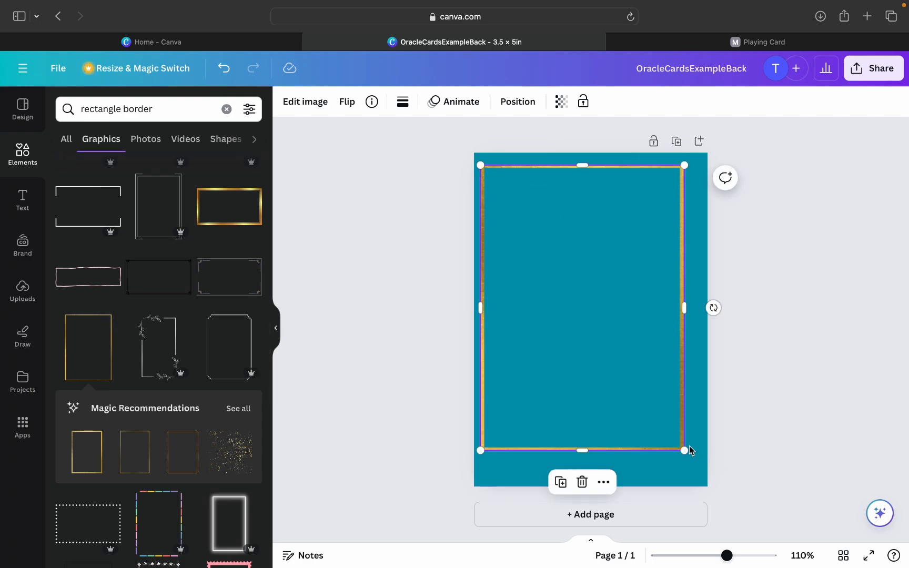
pyautogui.moveTo(684, 449); pyautogui.dragTo(696, 467)
pyautogui.moveTo(603, 363); pyautogui.dragTo(605, 353)
pyautogui.click(858, 357)
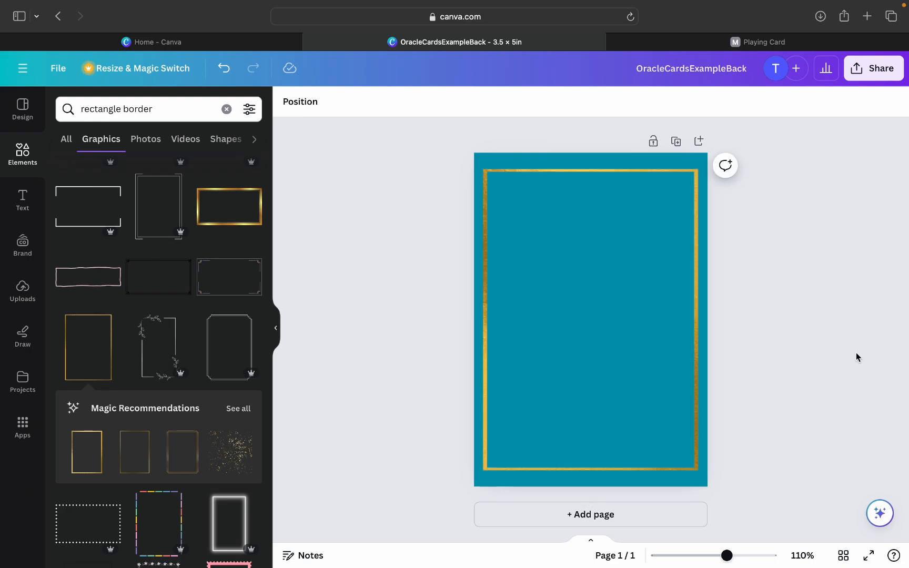
# Shrink the gold border to leave a wider teal margin around it, and centre it on the card.
pyautogui.click(669, 221)
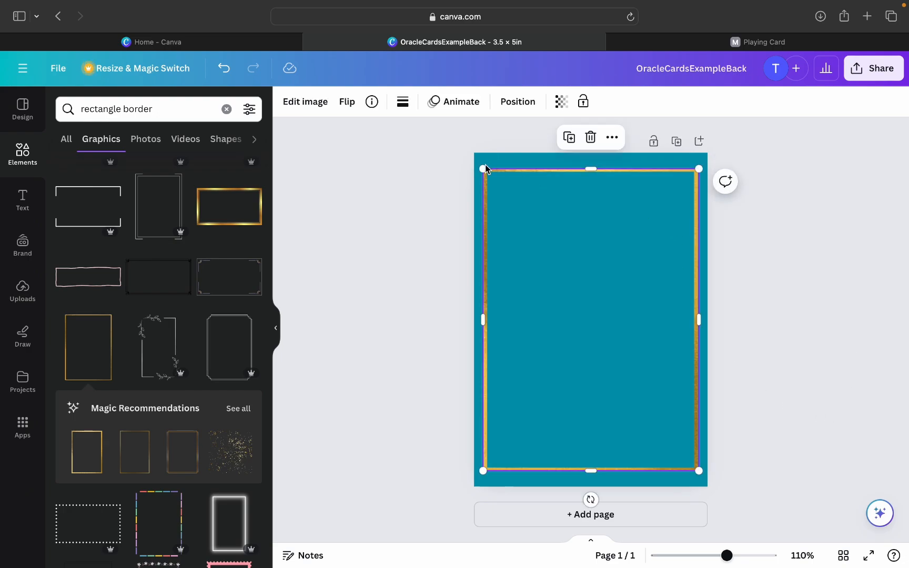
pyautogui.moveTo(481, 169); pyautogui.dragTo(492, 182)
pyautogui.moveTo(696, 469); pyautogui.dragTo(691, 459)
pyautogui.click(815, 357)
pyautogui.moveTo(635, 347)
pyautogui.mouseDown()
pyautogui.moveTo(630, 341)
pyautogui.moveTo(637, 347)
pyautogui.mouseUp()
pyautogui.click(905, 365)
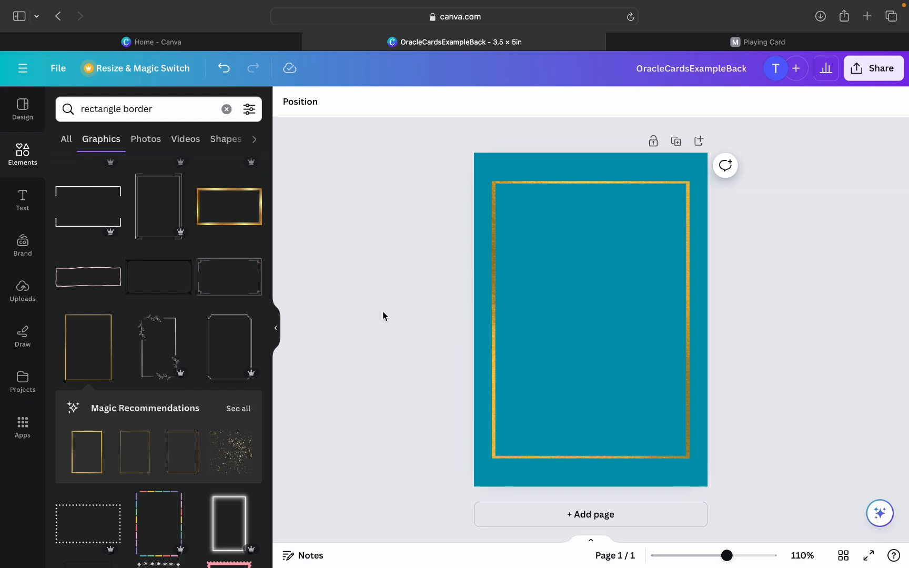
# Search the design elements for "magical" and browse all the matching graphics.
pyautogui.scroll(-10, 179, 467)
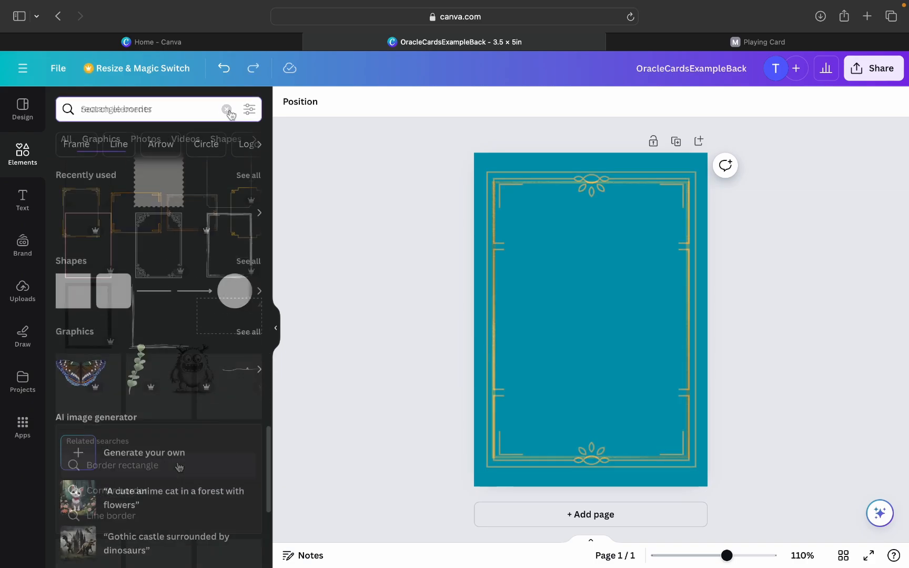
pyautogui.write('magical')
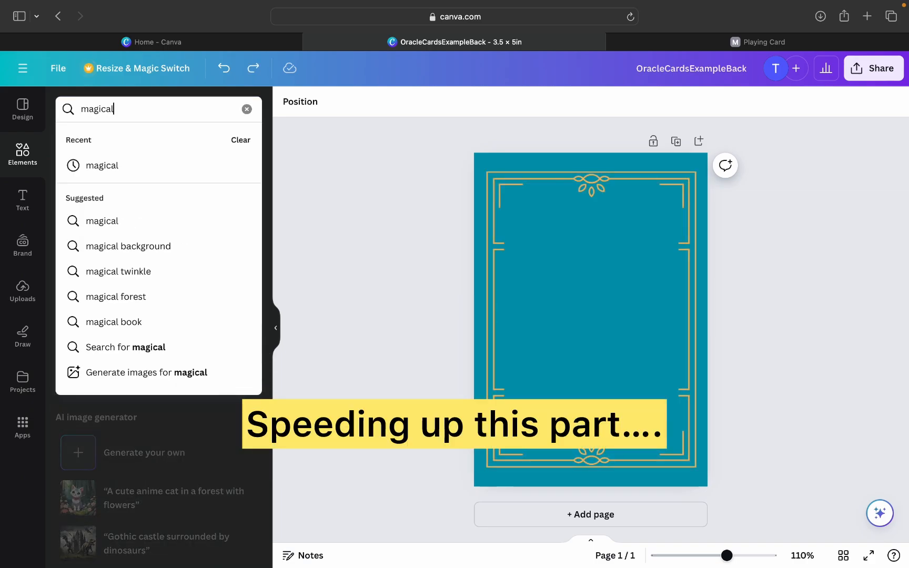
pyautogui.press('Return')
pyautogui.click(243, 209)
pyautogui.scroll(-10, 125, 442)
pyautogui.scroll(-10, 126, 446)
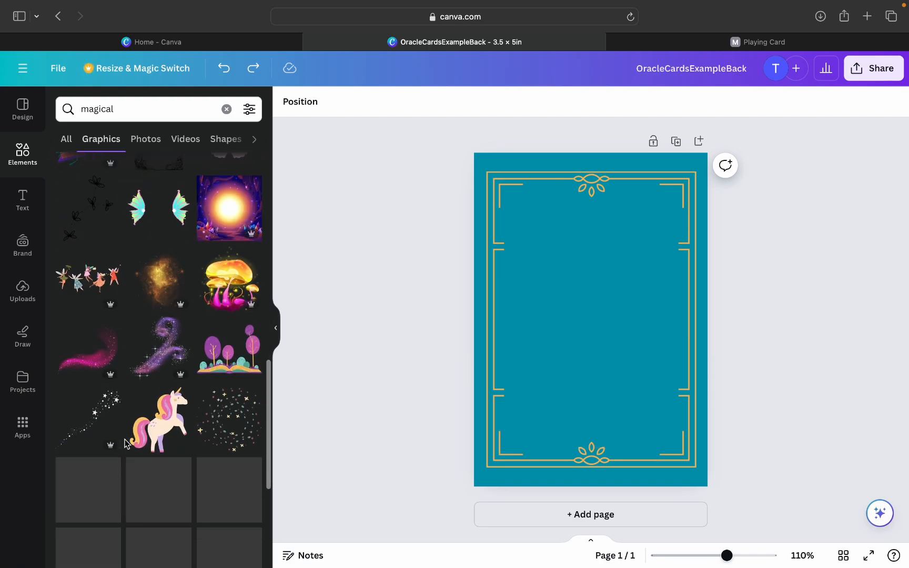
pyautogui.scroll(-2, 125, 439)
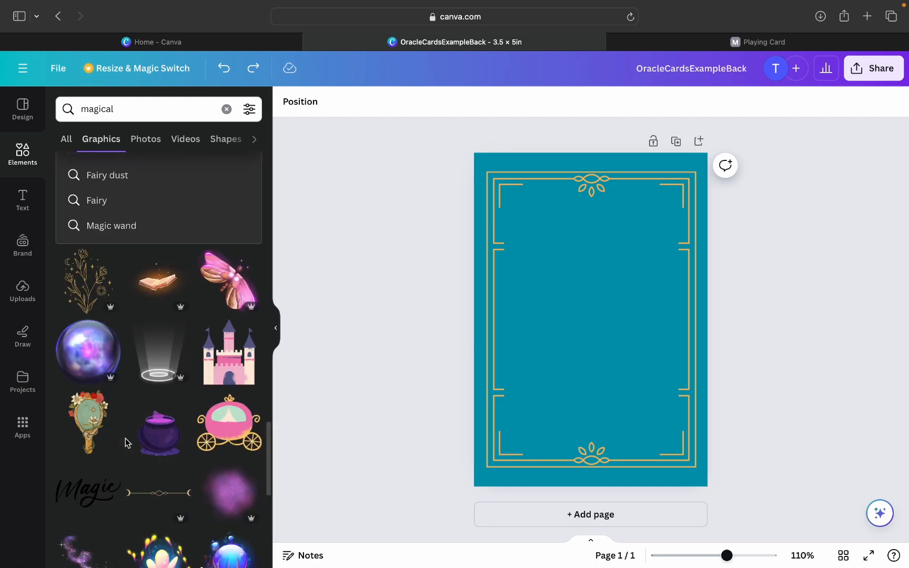
# Search the design elements for "witchcraft" graphics.
pyautogui.click(227, 110)
pyautogui.write('witchcraft')
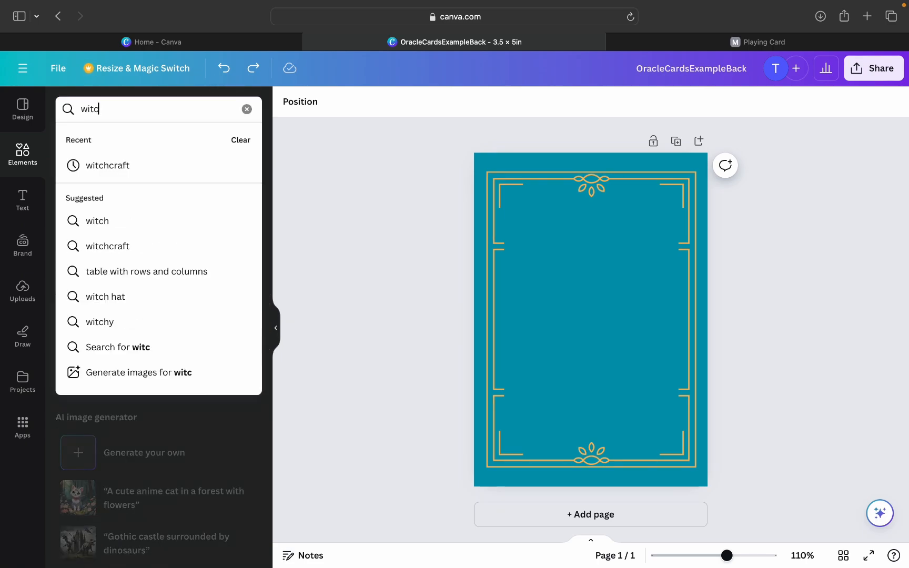
pyautogui.press('Return')
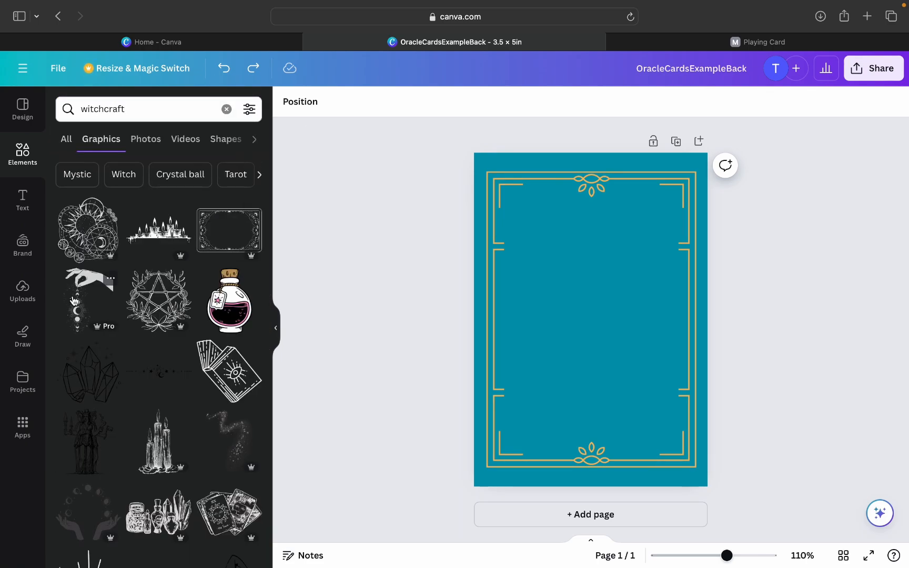
# Try the hand holding a moon pendant in the card's centre, then remove it.
pyautogui.click(88, 300)
pyautogui.moveTo(588, 325); pyautogui.dragTo(597, 322)
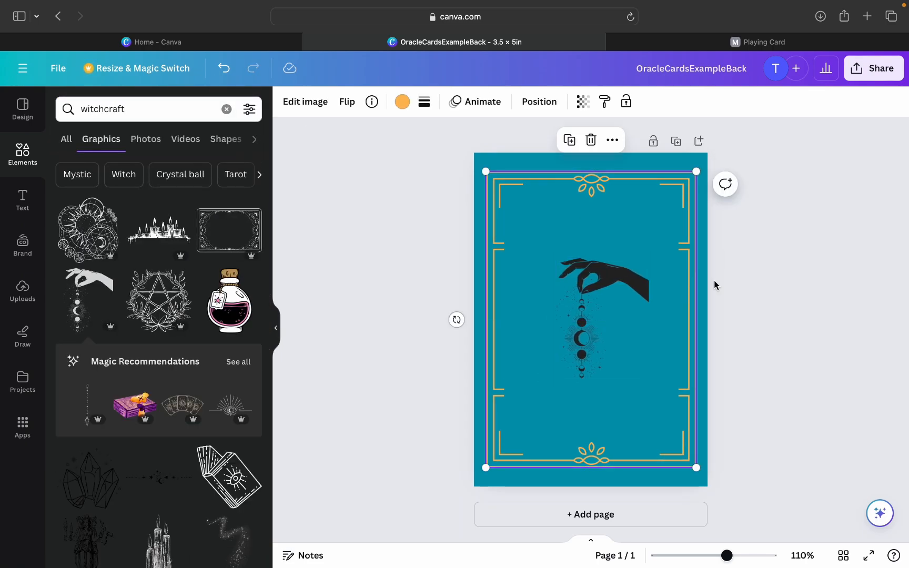
pyautogui.click(729, 275)
pyautogui.click(592, 320)
pyautogui.click(602, 226)
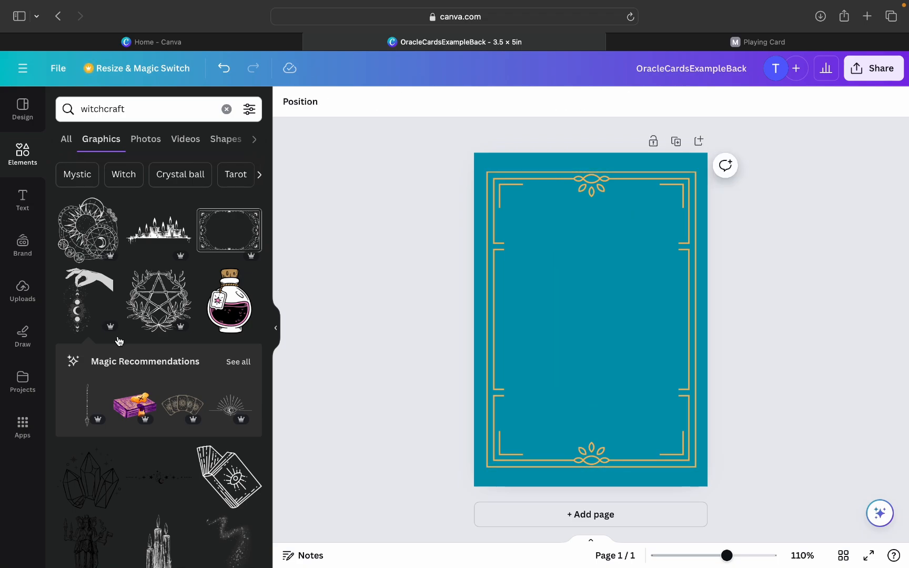
# Add the pentagram wreath graphic to the card and recolour it in the border's gold-orange.
pyautogui.scroll(-2, 127, 329)
pyautogui.click(159, 266)
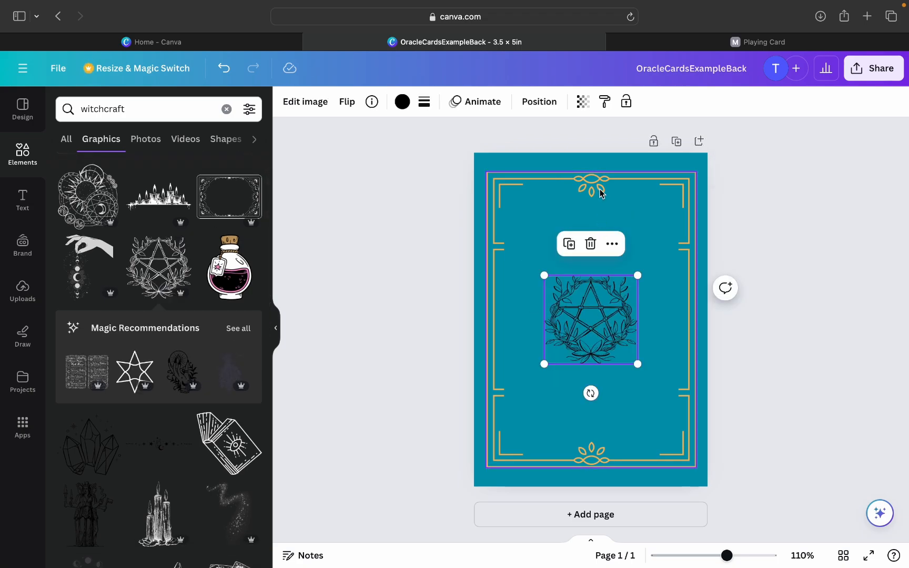
pyautogui.click(403, 101)
pyautogui.click(176, 179)
pyautogui.click(850, 239)
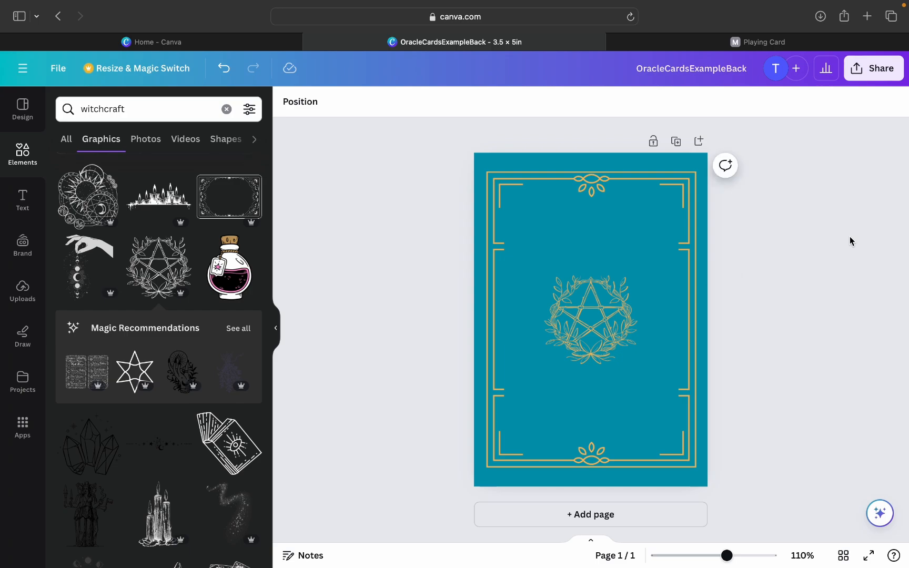
# Enlarge the pentagram wreath and centre it inside the border.
pyautogui.click(598, 317)
pyautogui.moveTo(544, 277); pyautogui.dragTo(514, 244)
pyautogui.moveTo(573, 305); pyautogui.dragTo(587, 320)
pyautogui.click(837, 285)
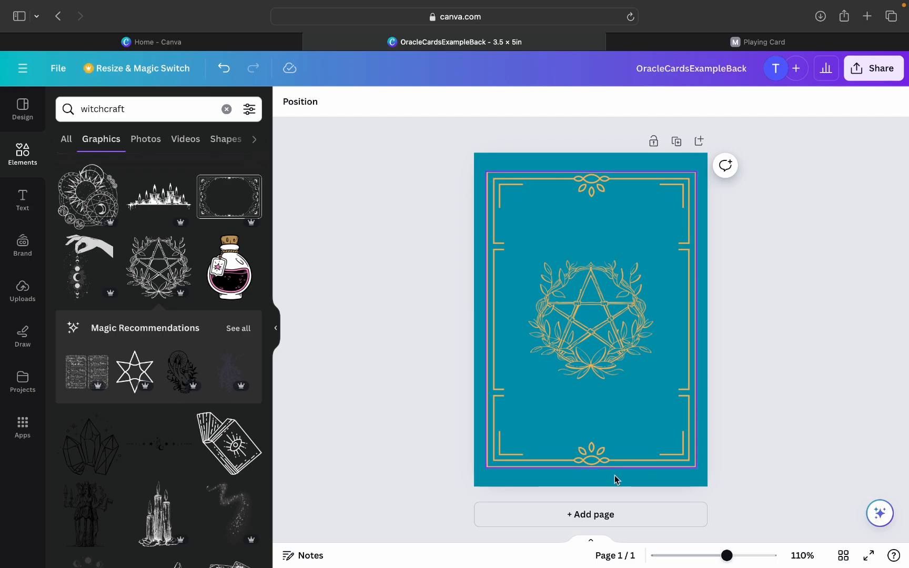
# Add the eye with rays graphic to the card and delete the pentagram wreath.
pyautogui.scroll(-6, 90, 352)
pyautogui.click(65, 328)
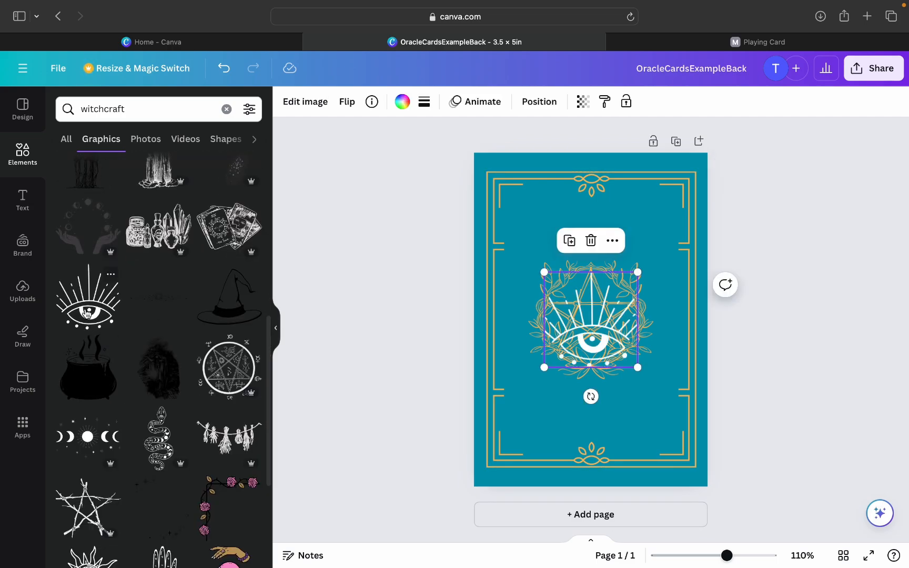
pyautogui.moveTo(589, 321)
pyautogui.mouseDown()
pyautogui.moveTo(596, 379)
pyautogui.moveTo(601, 335)
pyautogui.mouseUp()
pyautogui.click(610, 280)
pyautogui.click(588, 230)
# Recolour the eye with rays in the border's gold-orange.
pyautogui.click(403, 102)
pyautogui.click(136, 184)
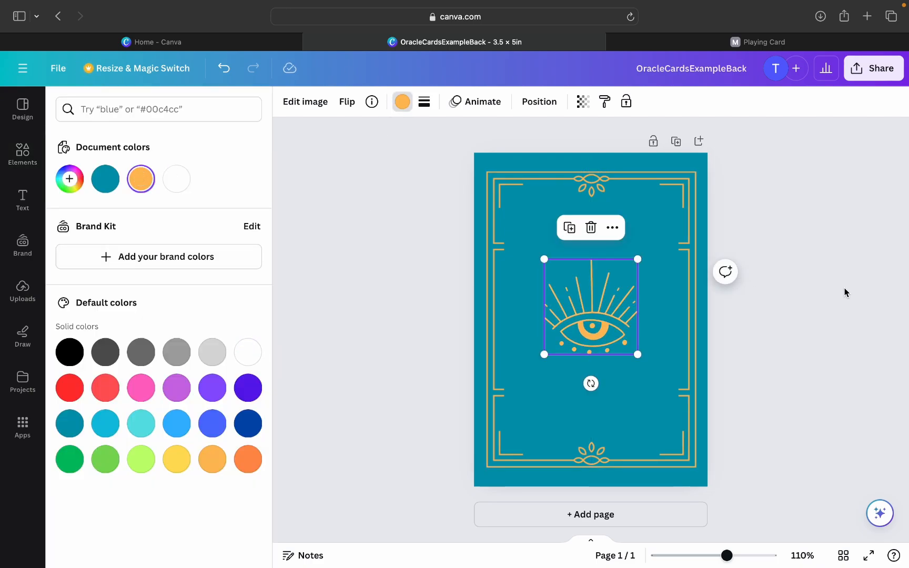
pyautogui.click(844, 288)
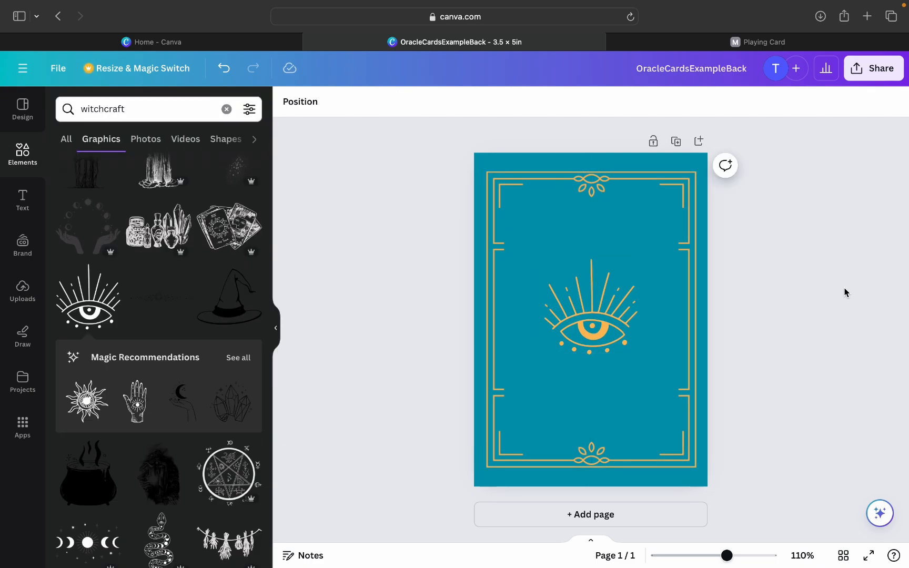
# Replace the eye with rays with the wavy-rayed sun graphic from the witchcraft results.
pyautogui.scroll(-5, 237, 485)
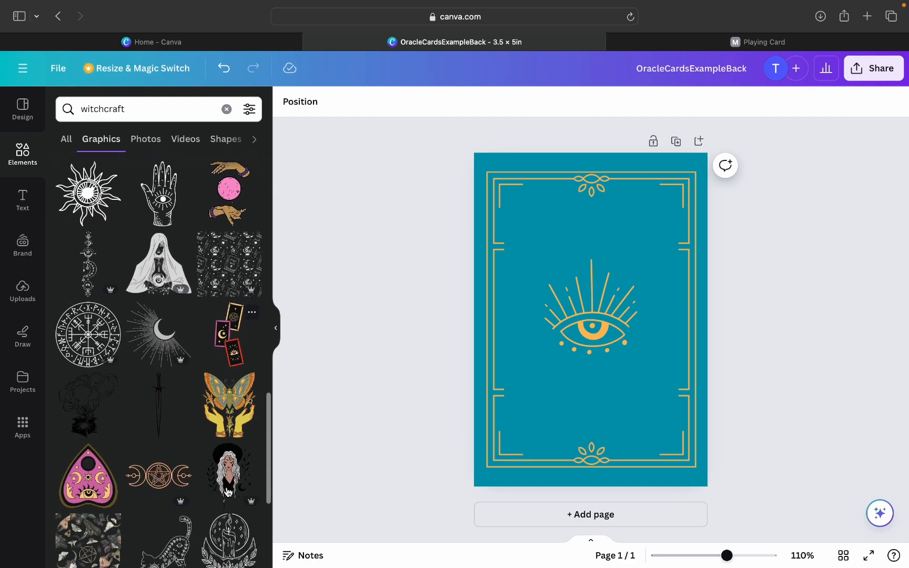
pyautogui.click(90, 195)
pyautogui.moveTo(592, 320); pyautogui.dragTo(598, 294)
pyautogui.click(607, 281)
pyautogui.click(585, 229)
# Enlarge and centre the wavy-rayed sun on the card, and recolour it in the border's gold-orange.
pyautogui.moveTo(544, 270); pyautogui.dragTo(512, 240)
pyautogui.moveTo(574, 304); pyautogui.dragTo(589, 318)
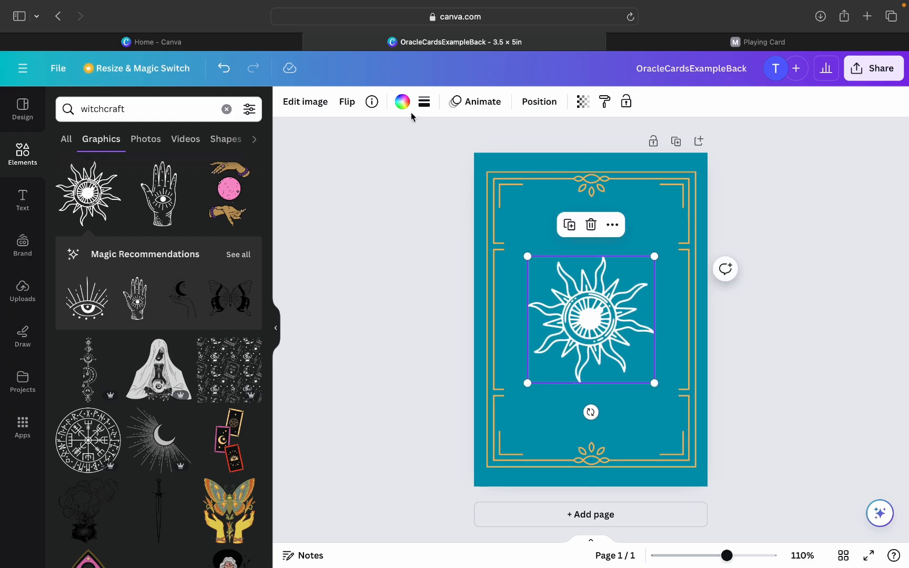
pyautogui.click(402, 102)
pyautogui.click(141, 179)
pyautogui.click(821, 270)
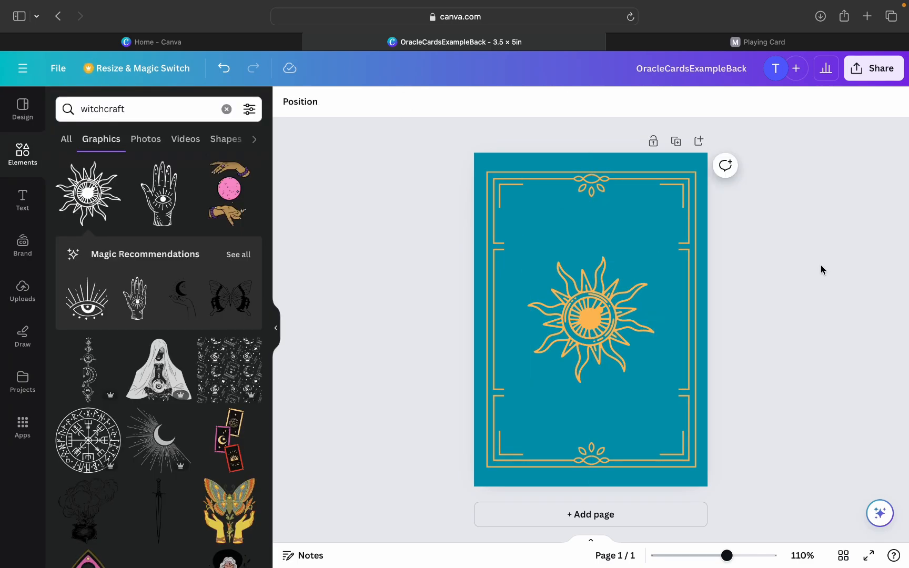
# Find the sun with an eye in its centre among the witchcraft graphics and put it in place of the current sun.
pyautogui.click(590, 315)
pyautogui.click(786, 338)
pyautogui.scroll(-15, 180, 514)
pyautogui.scroll(-20, 180, 448)
pyautogui.scroll(-3, 183, 428)
pyautogui.scroll(3, 184, 428)
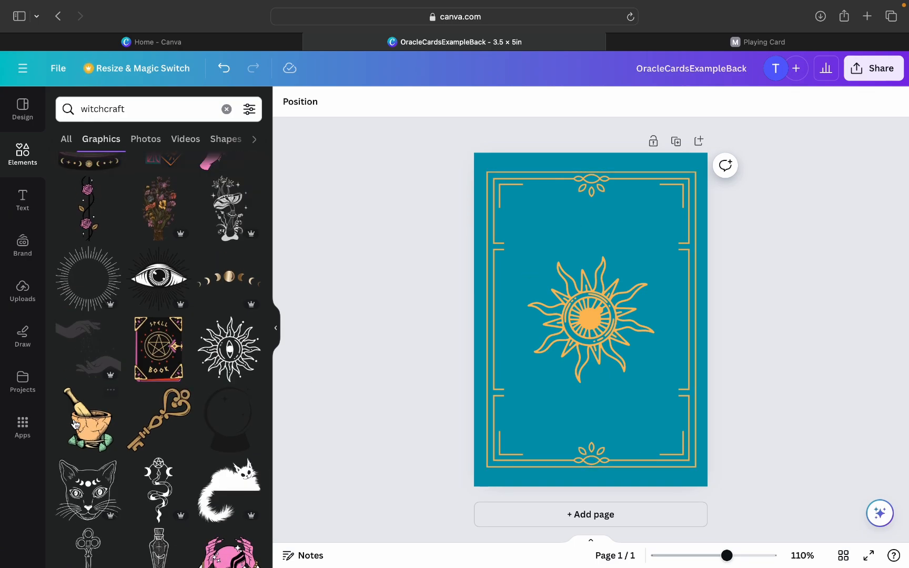
pyautogui.scroll(-1, 81, 416)
pyautogui.click(233, 329)
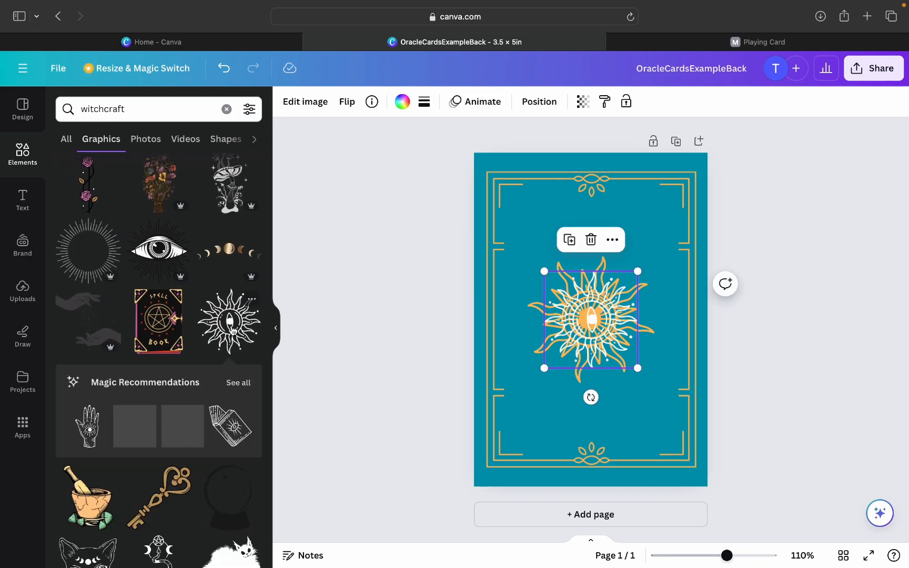
pyautogui.moveTo(590, 315)
pyautogui.mouseDown()
pyautogui.moveTo(590, 379)
pyautogui.moveTo(590, 319)
pyautogui.mouseUp()
pyautogui.click(594, 278)
pyautogui.click(591, 224)
# Enlarge and centre the sun with the eye, and recolour it in the border's gold-orange.
pyautogui.moveTo(544, 268); pyautogui.dragTo(509, 234)
pyautogui.moveTo(570, 304); pyautogui.dragTo(587, 322)
pyautogui.click(403, 101)
pyautogui.click(141, 179)
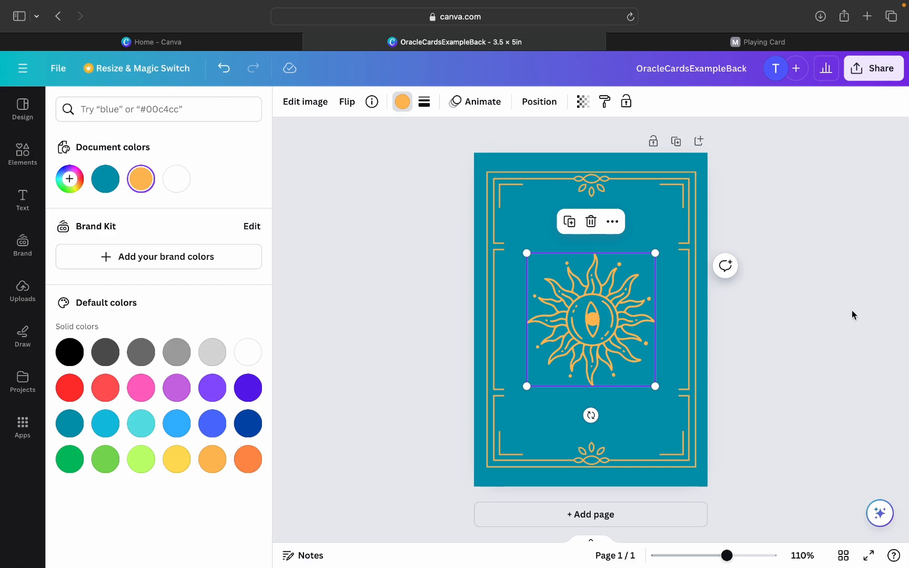
pyautogui.click(849, 315)
# Search the graphics for "sun" and replace the card's central artwork with the thin-line sun with straight rays.
pyautogui.click(112, 112)
pyautogui.press('super+a')
pyautogui.write('sun')
pyautogui.press('Return')
pyautogui.scroll(-15, 146, 454)
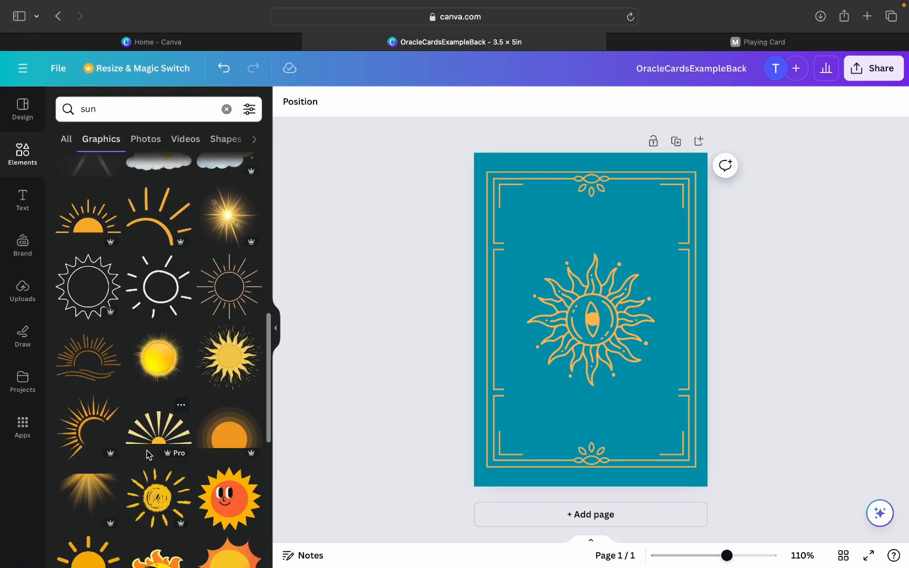
pyautogui.click(231, 286)
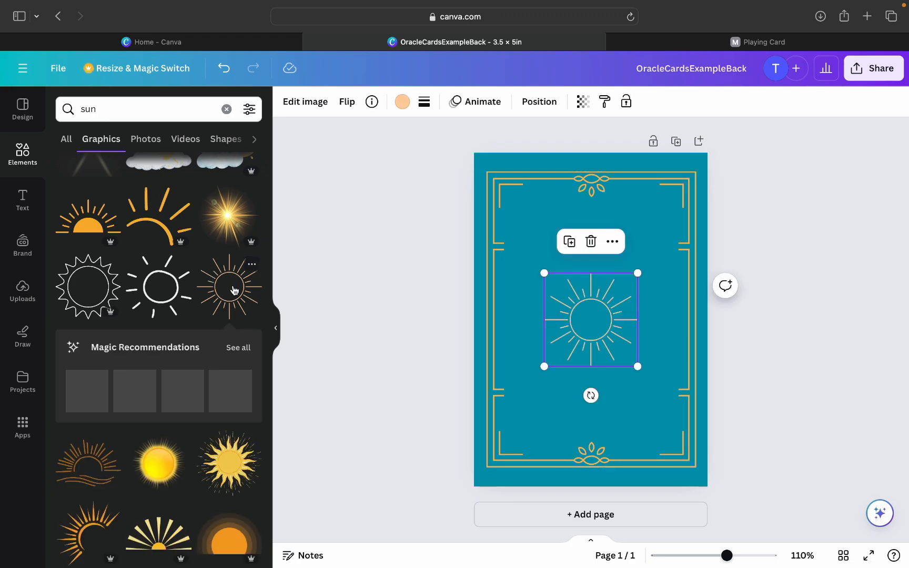
# Enlarge and centre the thin-line sun on the card, and recolour it in the border's gold-orange.
pyautogui.moveTo(545, 275); pyautogui.dragTo(513, 241)
pyautogui.moveTo(575, 311); pyautogui.dragTo(592, 322)
pyautogui.click(848, 309)
pyautogui.click(591, 320)
pyautogui.click(402, 101)
pyautogui.click(127, 188)
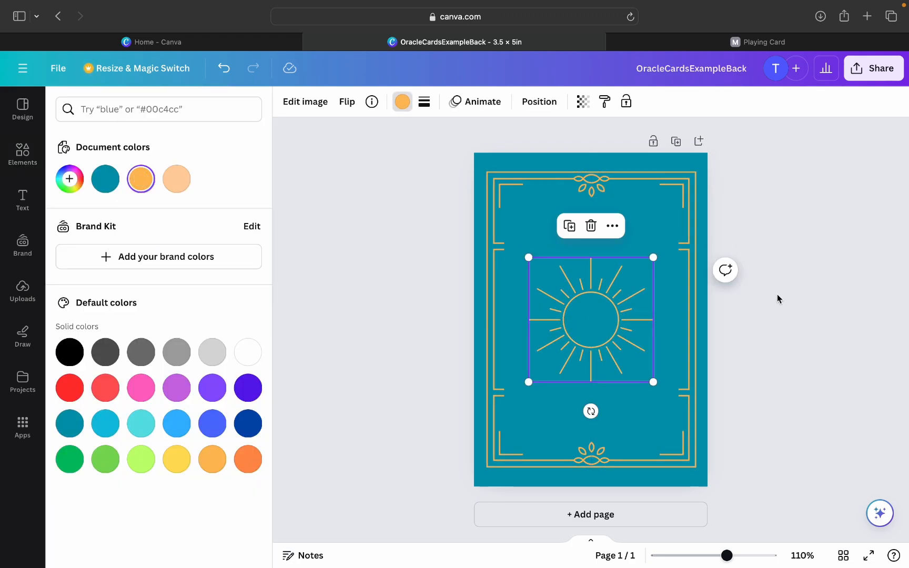
pyautogui.click(861, 356)
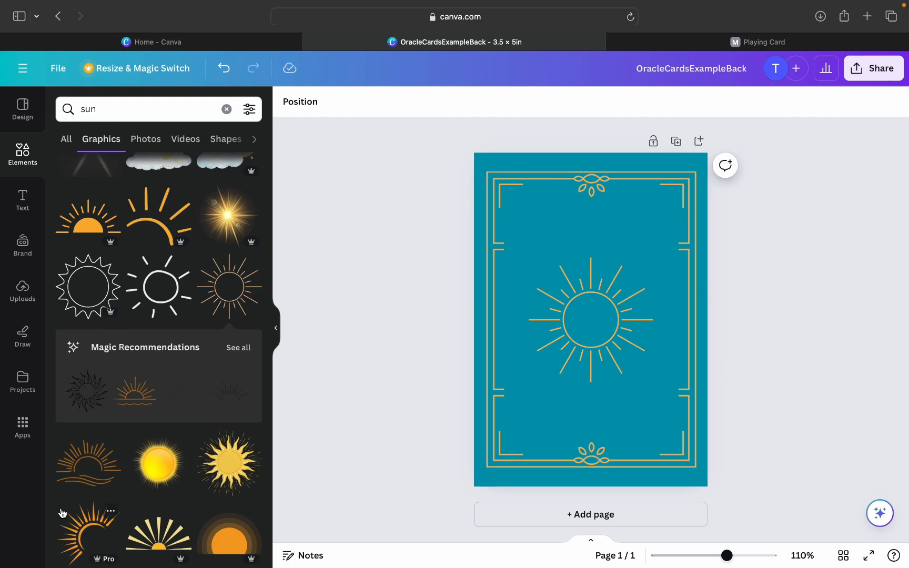
# Look through more sun graphics, then hide the element results.
pyautogui.scroll(-10, 118, 481)
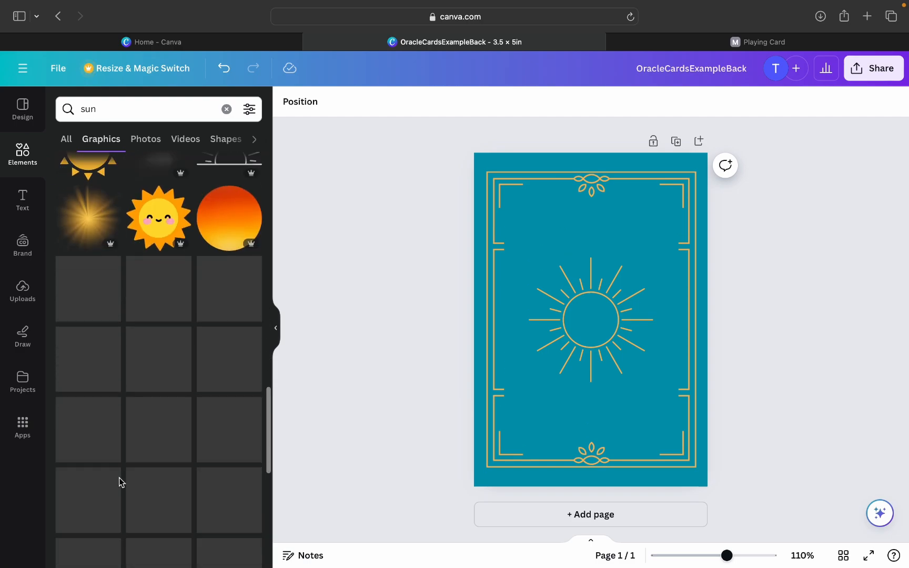
pyautogui.scroll(-2, 119, 478)
pyautogui.scroll(15, 119, 479)
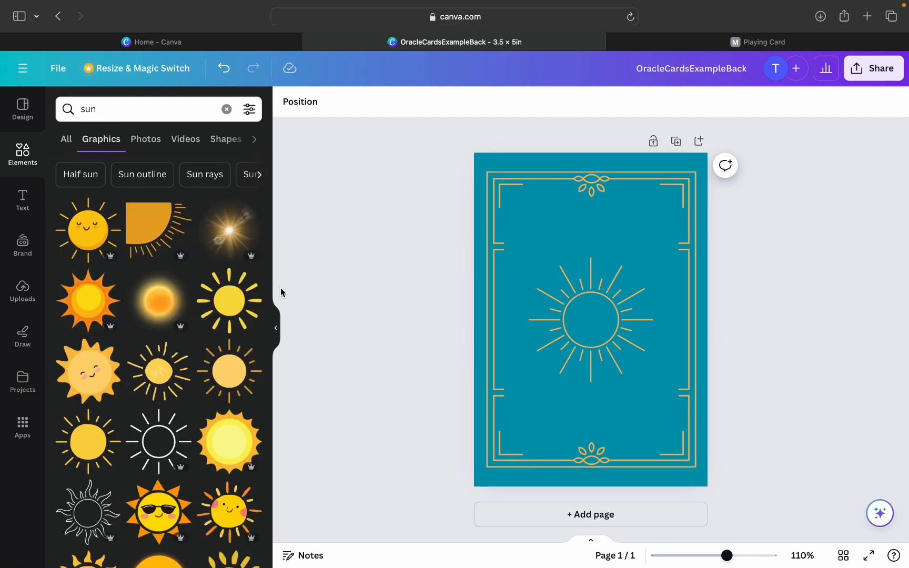
pyautogui.click(276, 329)
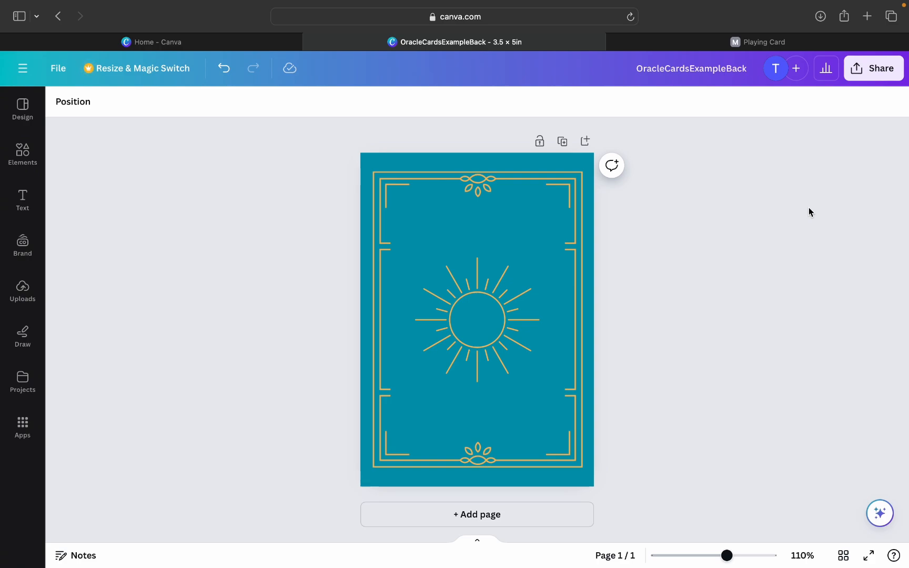
# Download the card back design as a PNG at 1,050 × 1,500 px.
pyautogui.click(863, 68)
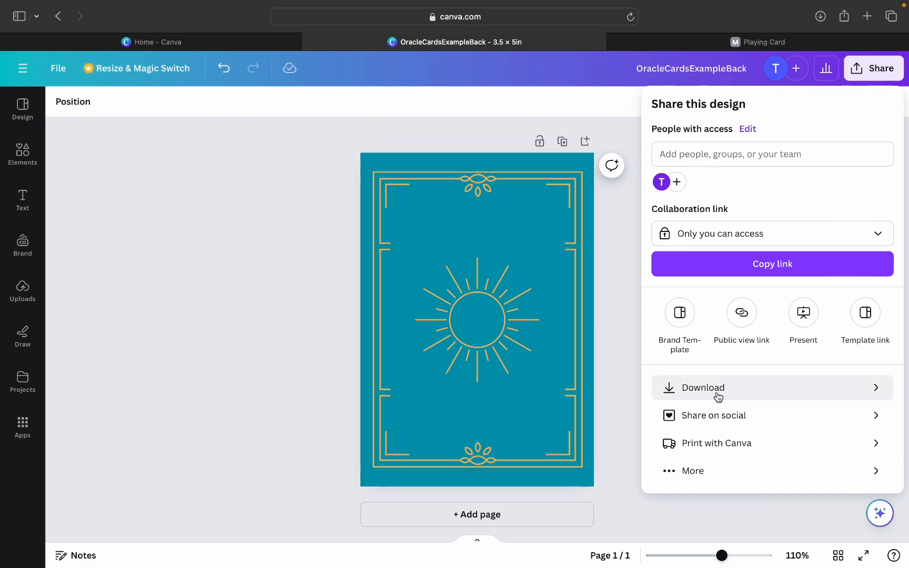
pyautogui.click(718, 396)
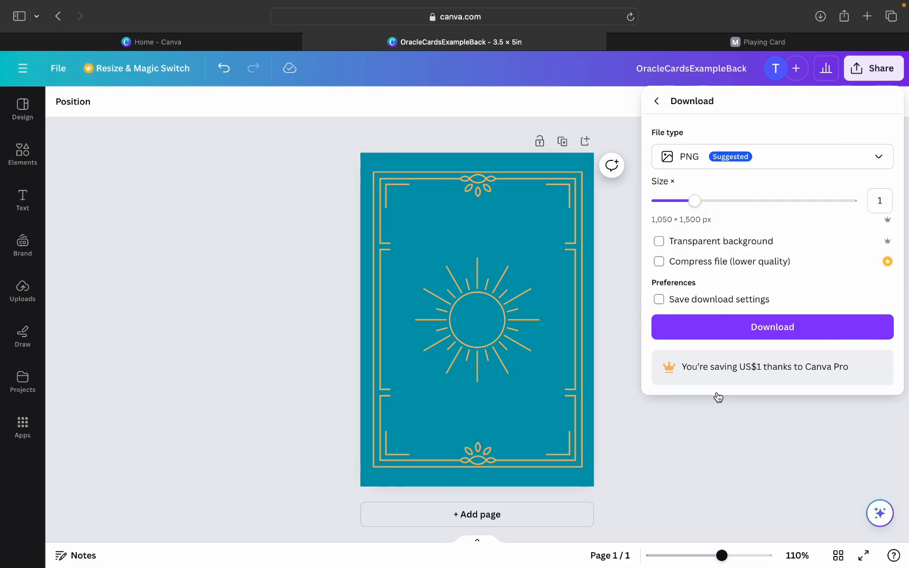
pyautogui.click(745, 331)
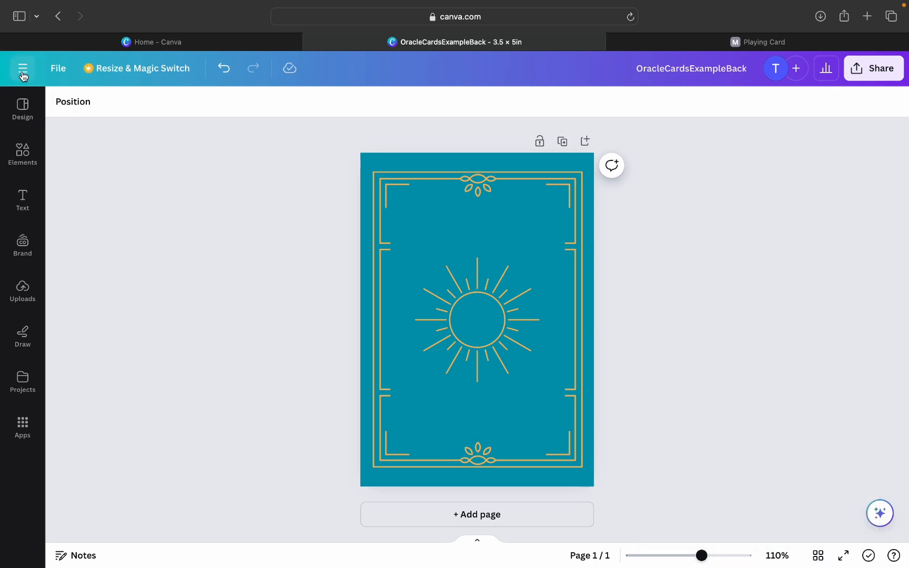
# Create a new blank design using the recent custom size of 3.5 × 5 in.
pyautogui.click(24, 76)
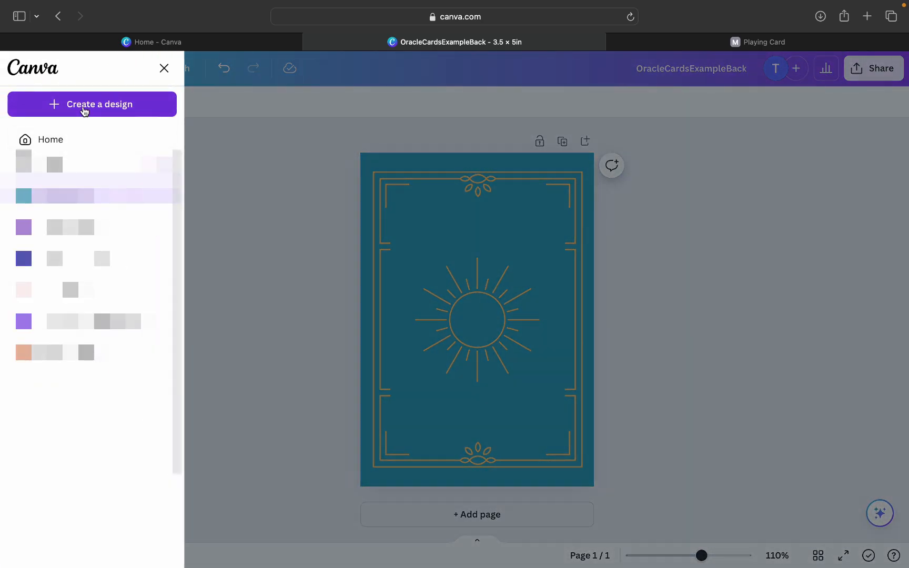
pyautogui.click(83, 109)
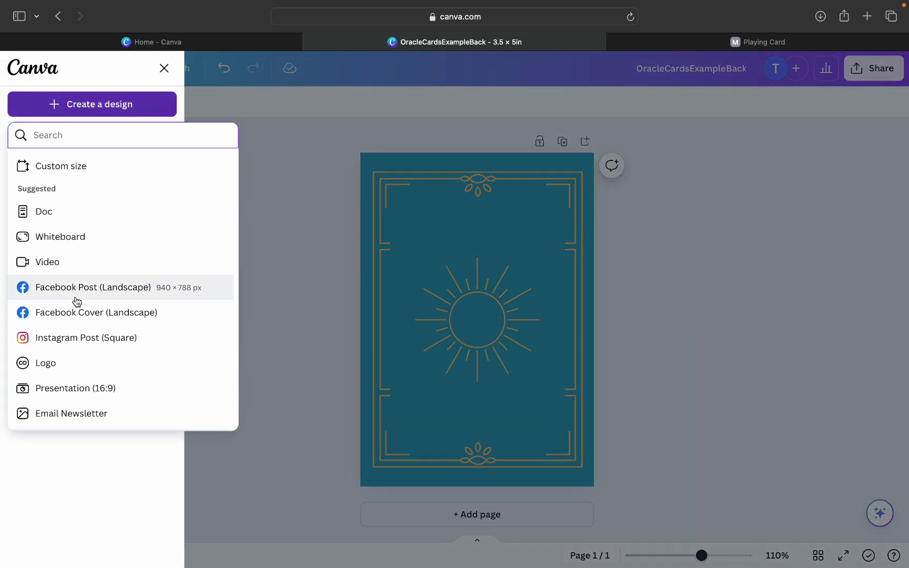
pyautogui.click(97, 168)
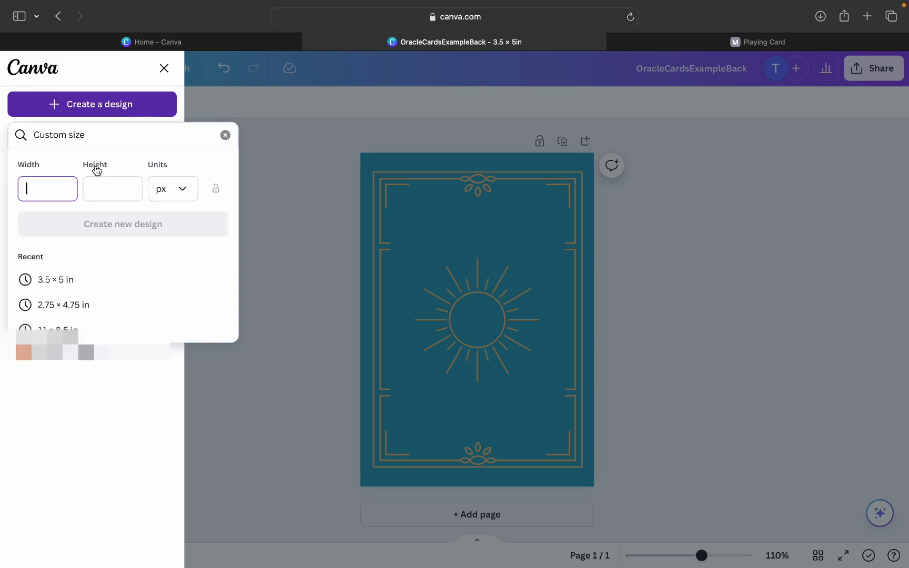
pyautogui.click(71, 283)
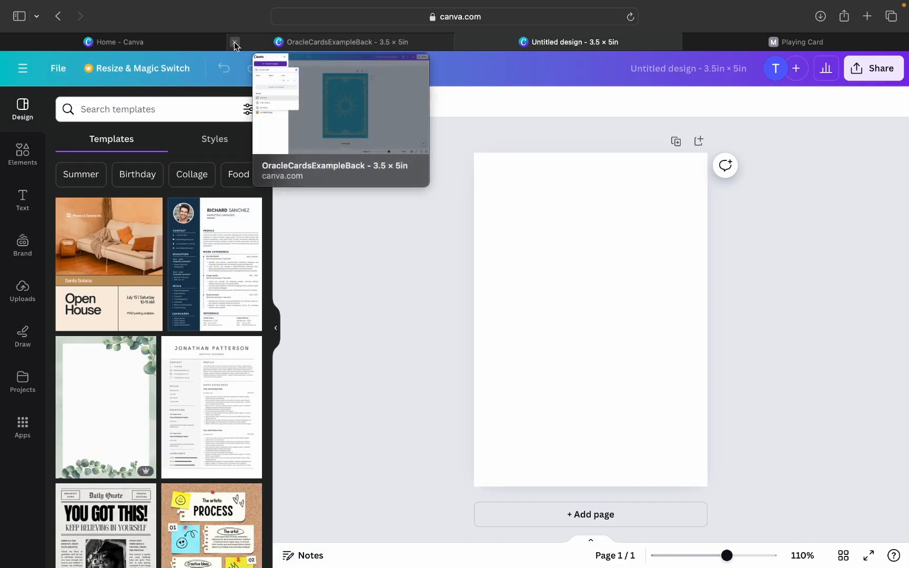
# Close the finished card back design and keep the Canva home page open.
pyautogui.click(235, 42)
pyautogui.click(8, 42)
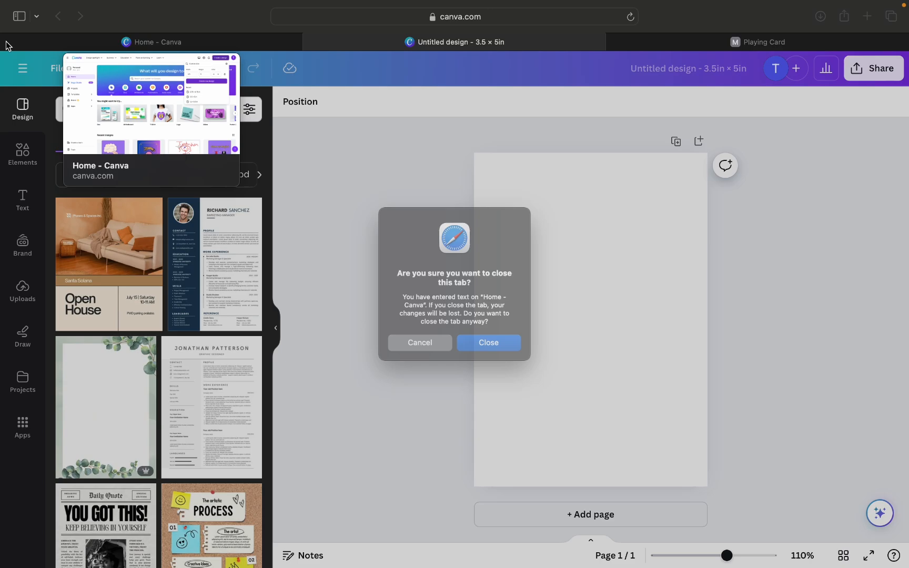
pyautogui.click(429, 345)
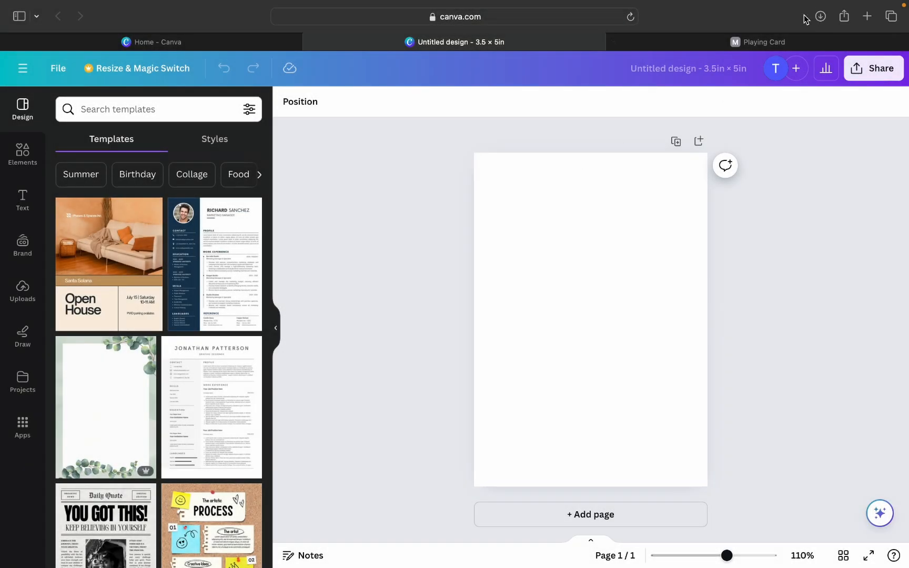
# Rename the blank design OracleCardExampleFront and hide the template suggestions.
pyautogui.click(678, 70)
pyautogui.write('OracleCardExa')
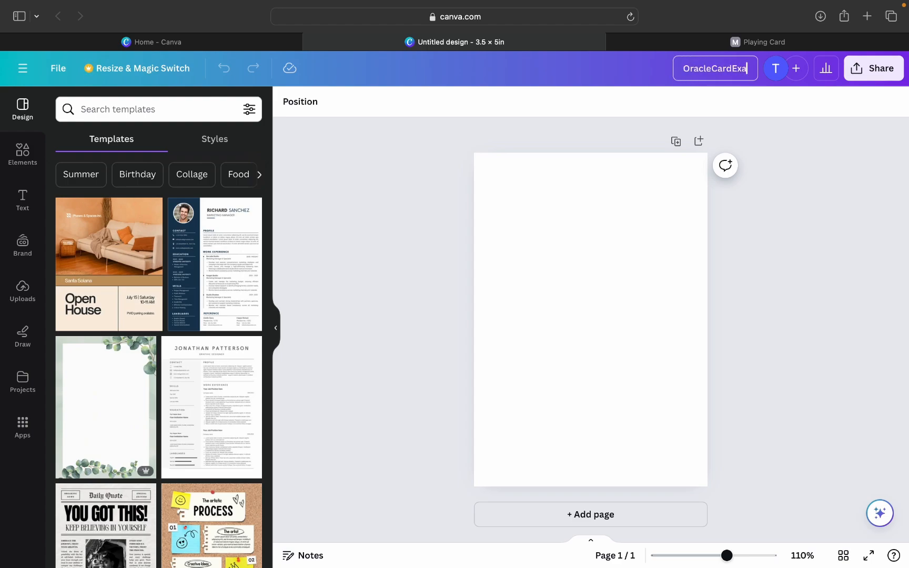
pyautogui.write('mpleFront')
pyautogui.click(835, 247)
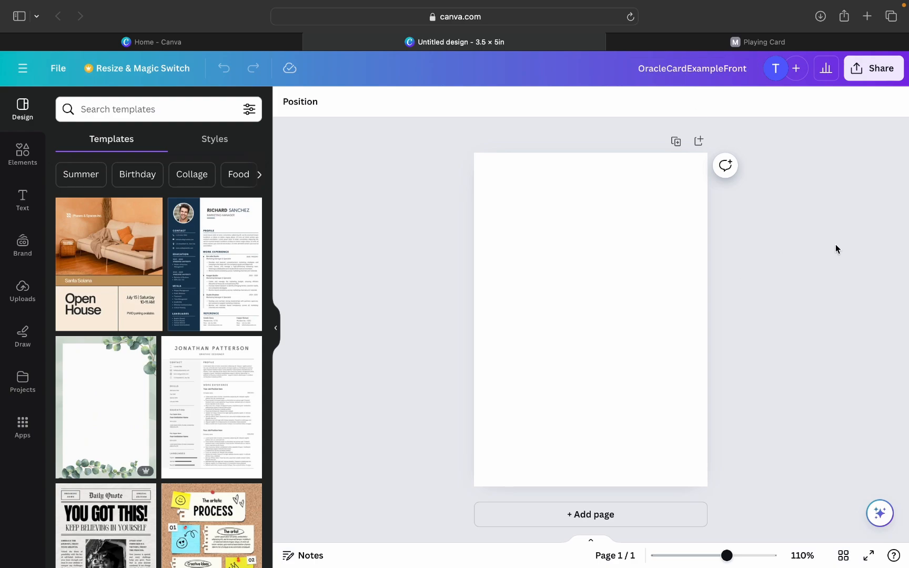
pyautogui.click(279, 327)
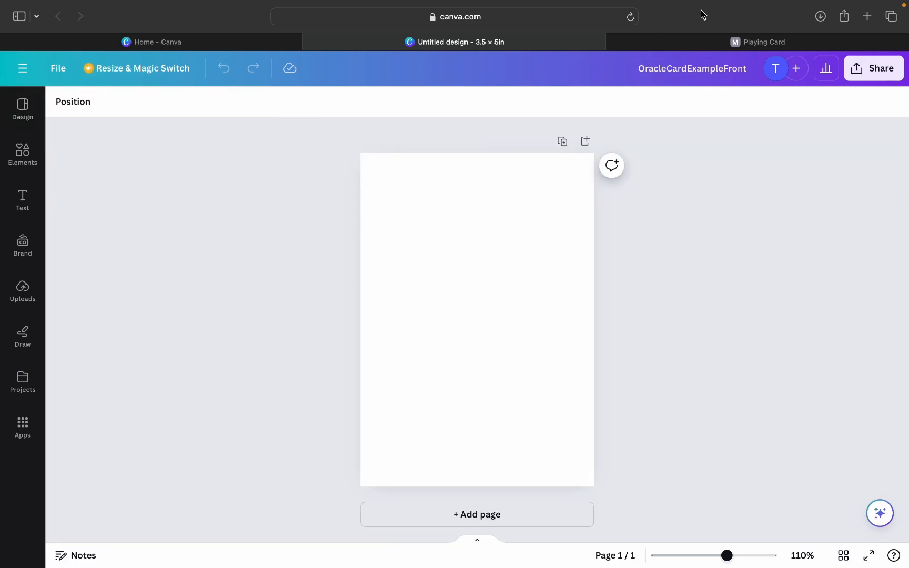
# Switch to MakePlayingCards, upload the downloaded card back image and place it on the card back to check its fit.
pyautogui.click(747, 42)
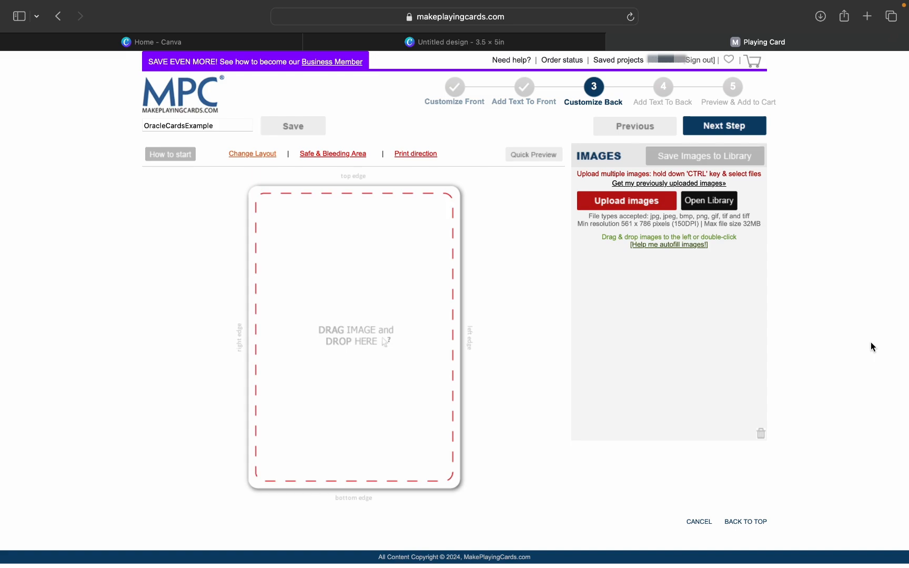
pyautogui.click(612, 210)
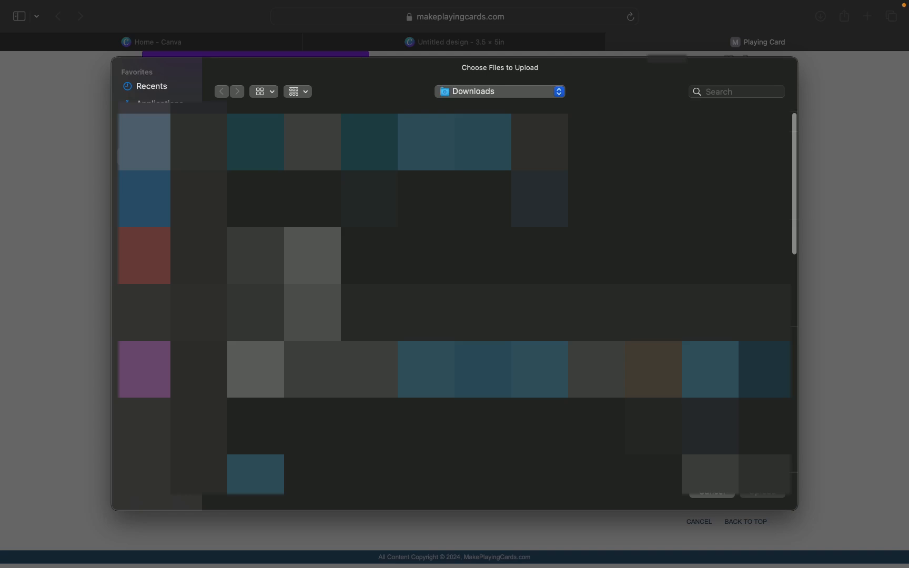
pyautogui.click(764, 494)
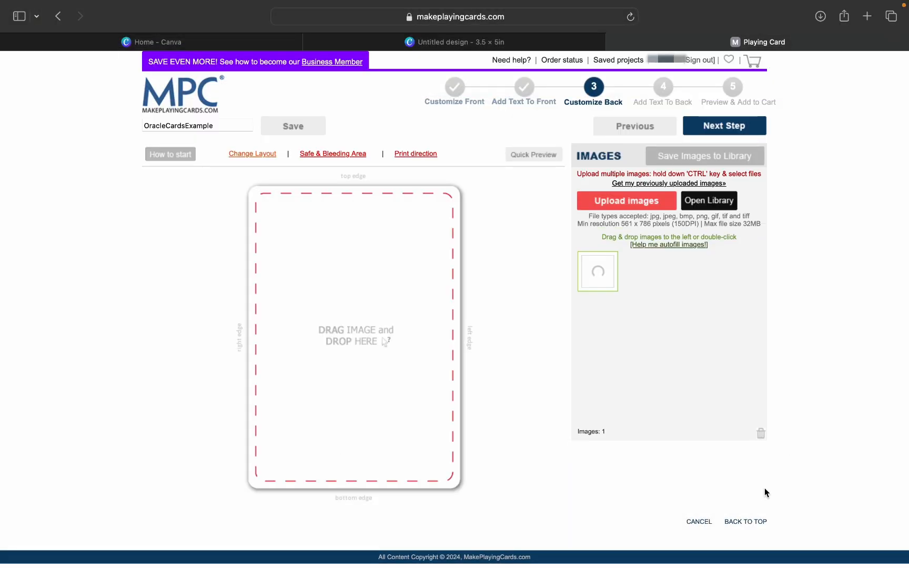
pyautogui.moveTo(604, 274); pyautogui.dragTo(346, 294)
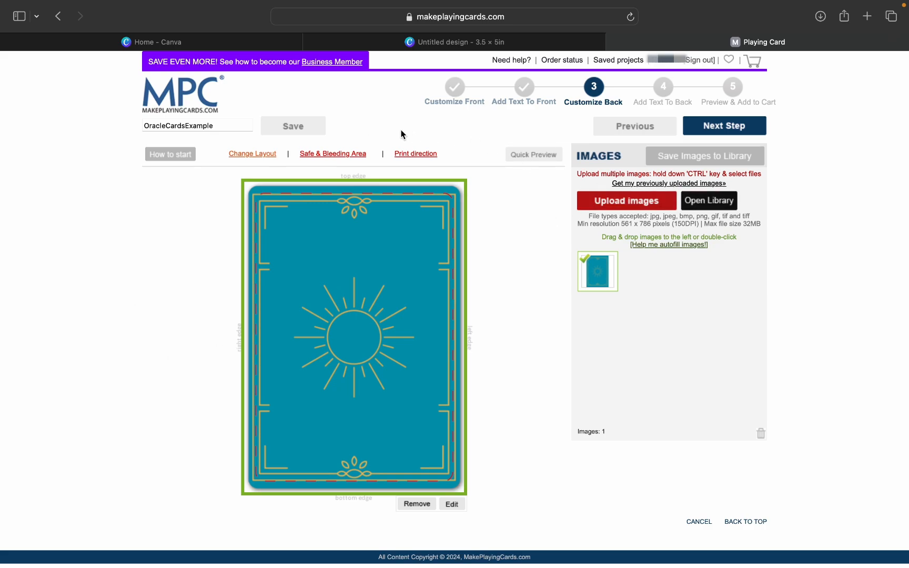
pyautogui.click(533, 156)
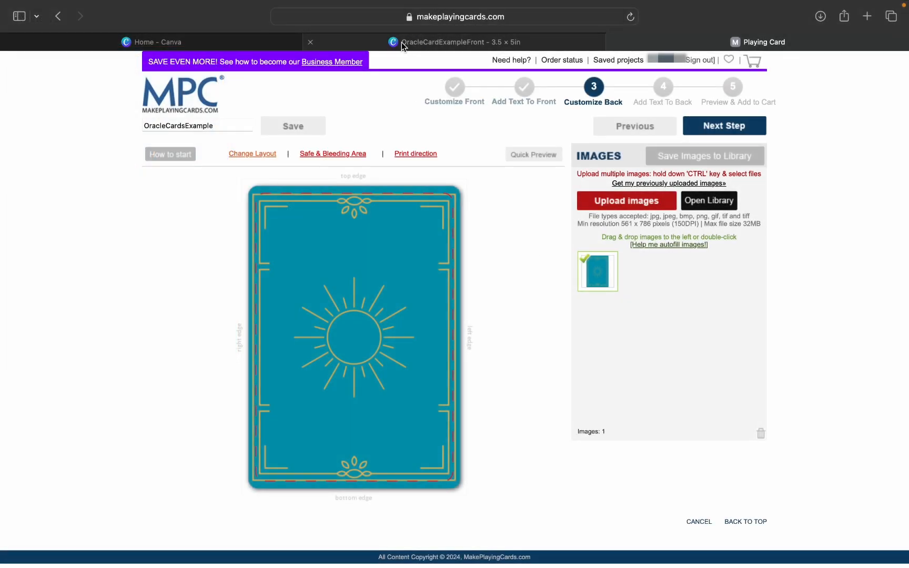
# Delete the uploaded card back image from the MakePlayingCards project.
pyautogui.moveTo(403, 46)
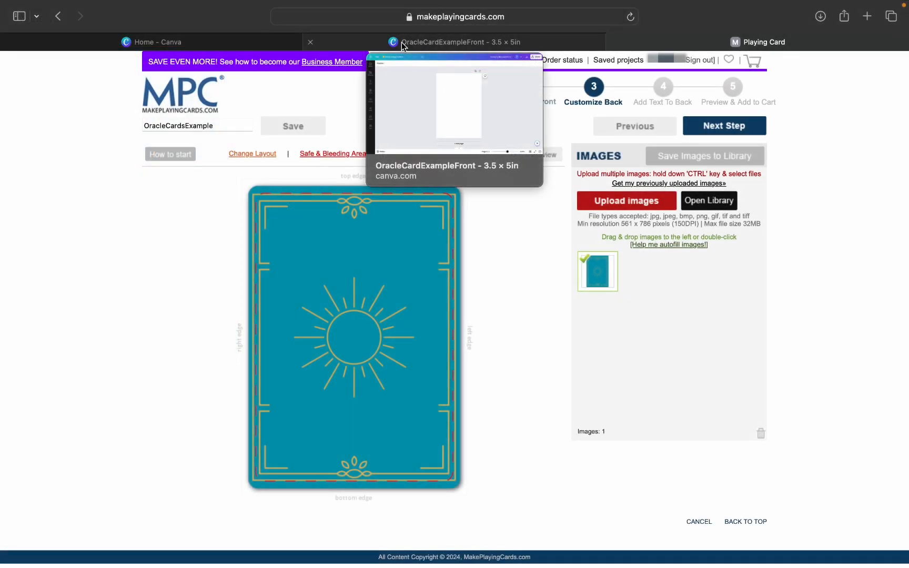
pyautogui.moveTo(230, 43)
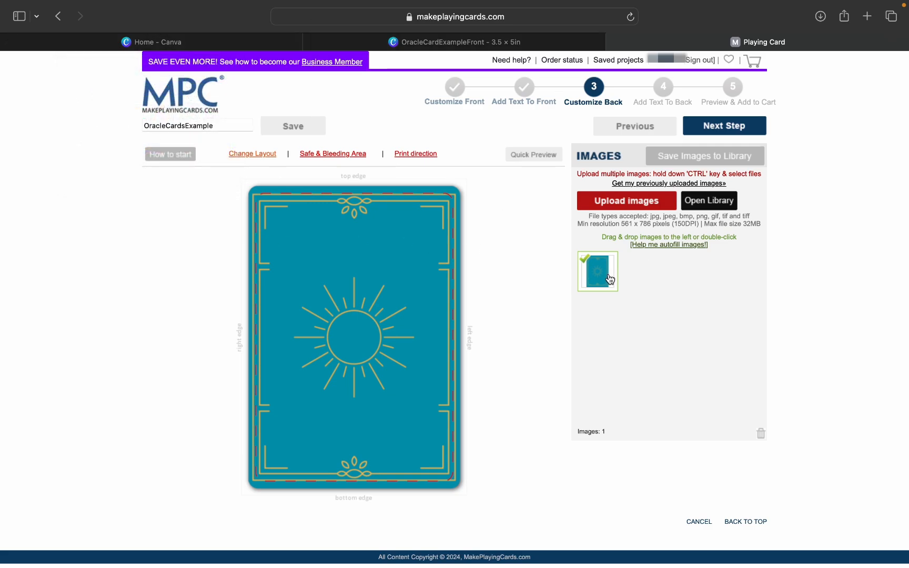
pyautogui.click(761, 434)
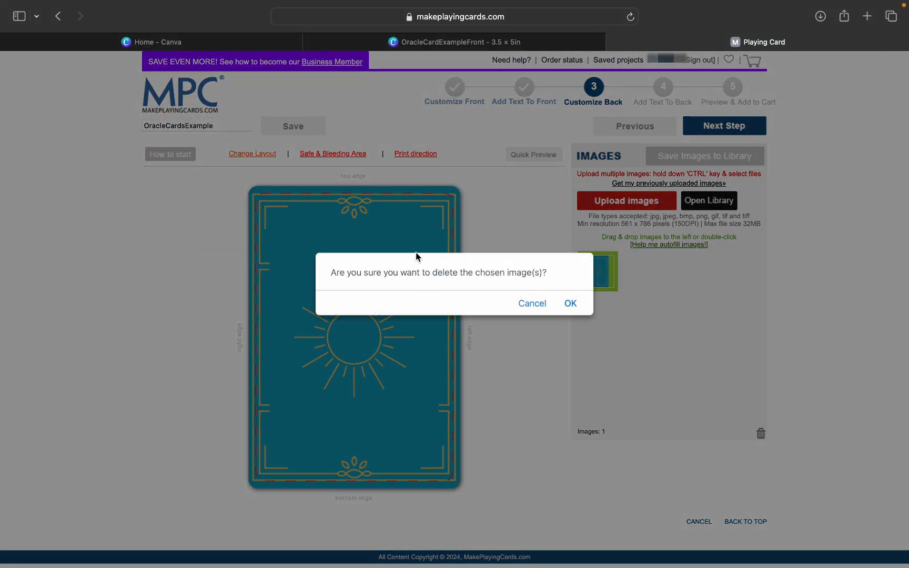
pyautogui.click(571, 305)
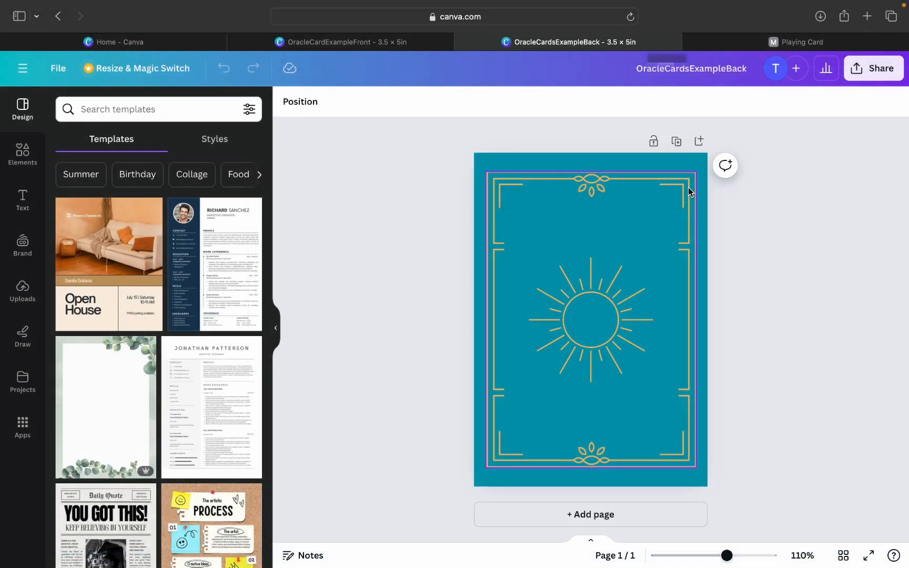
# In Canva's card back design, shrink the gold border slightly and recentre it on the card.
pyautogui.click(688, 190)
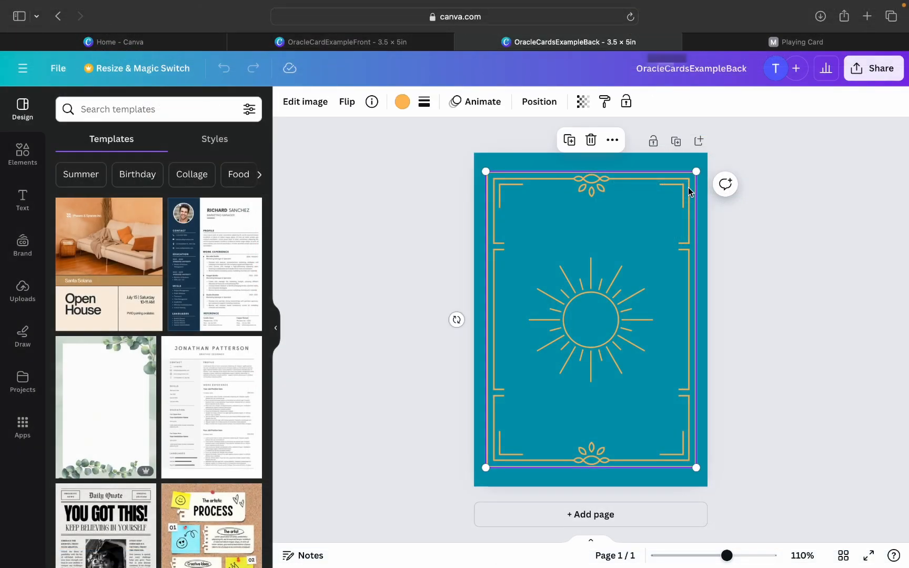
pyautogui.moveTo(487, 174); pyautogui.dragTo(495, 184)
pyautogui.moveTo(627, 254)
pyautogui.mouseDown()
pyautogui.moveTo(633, 218)
pyautogui.moveTo(633, 246)
pyautogui.moveTo(633, 239)
pyautogui.mouseUp()
pyautogui.click(796, 320)
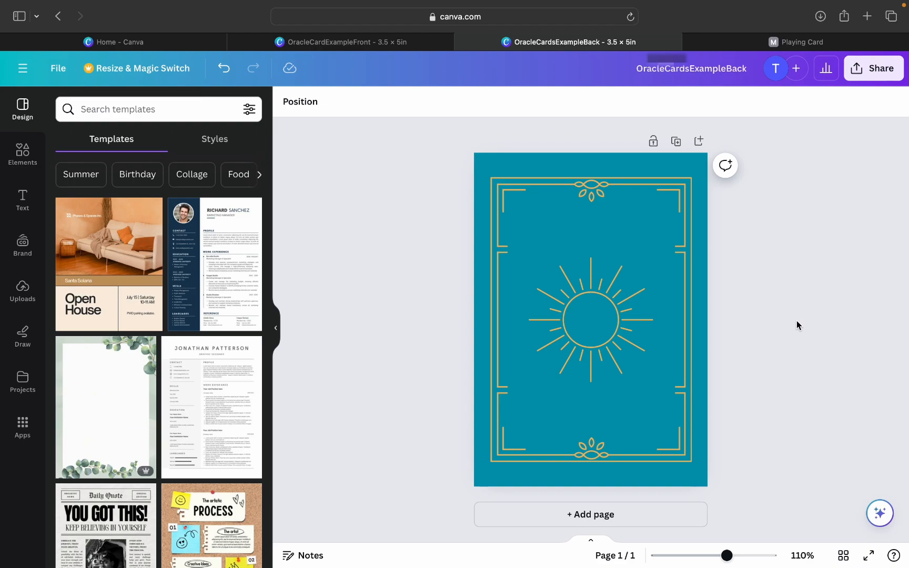
# Shrink the sun graphic slightly and recentre it inside the border.
pyautogui.click(630, 312)
pyautogui.moveTo(652, 380); pyautogui.dragTo(644, 371)
pyautogui.moveTo(595, 320); pyautogui.dragTo(601, 321)
pyautogui.click(888, 305)
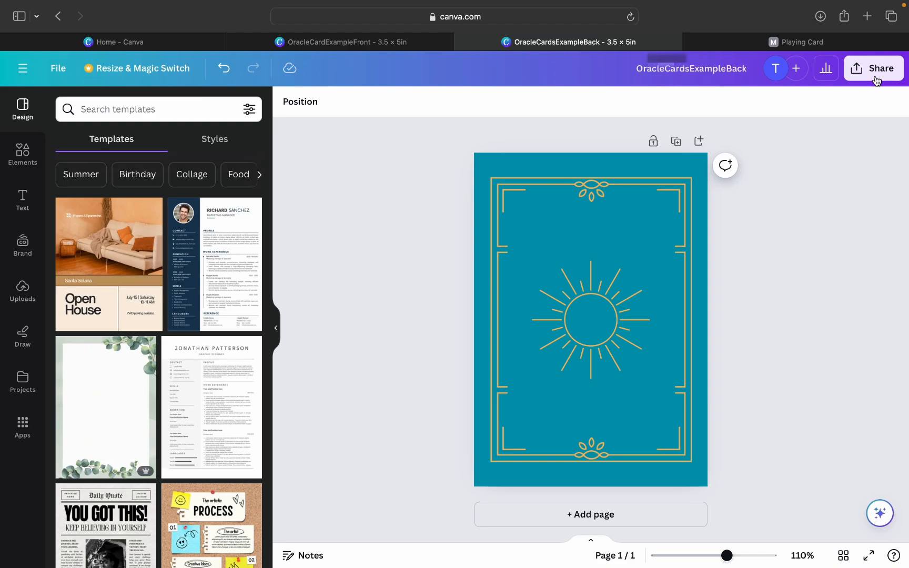
# Rename the card back design OracleCardsExampleBack1 and download it as a PNG at 1,050 × 1,500 px.
pyautogui.write('1')
pyautogui.click(833, 248)
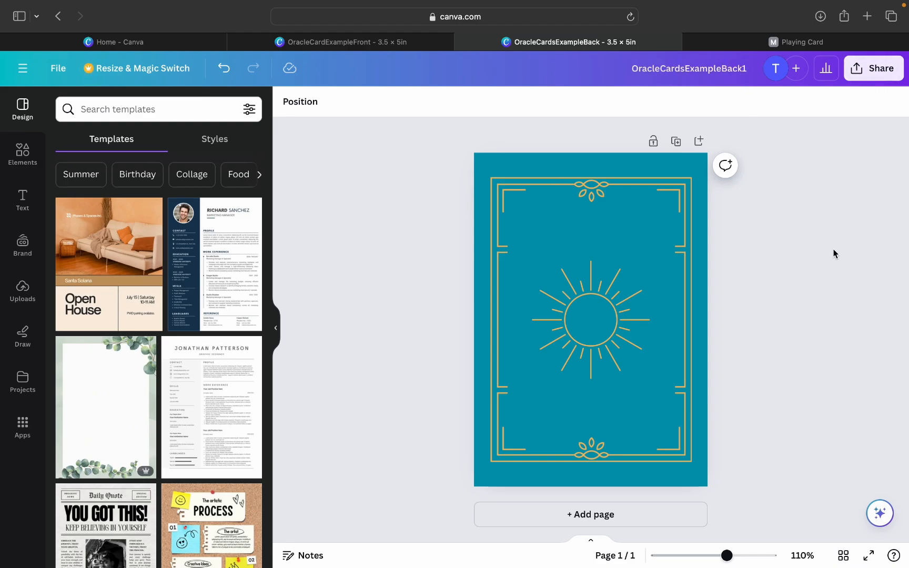
pyautogui.click(873, 68)
pyautogui.click(727, 388)
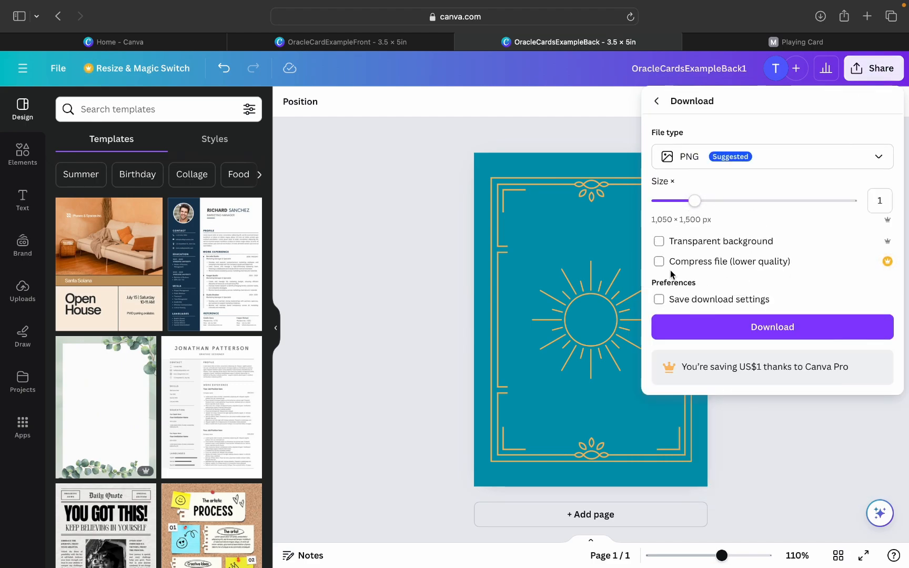
pyautogui.click(753, 327)
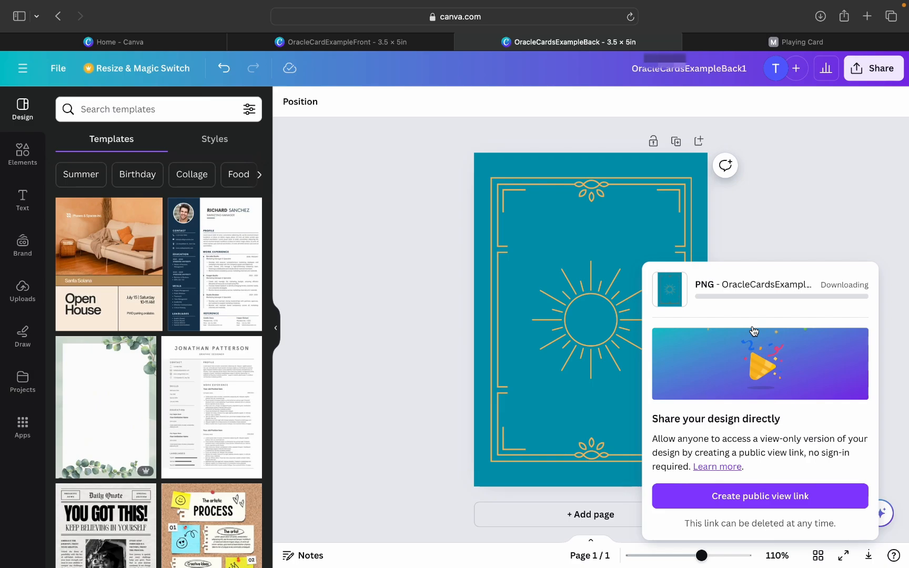
# Switch to MakePlayingCards, upload the revised card back PNG and place it on the card back.
pyautogui.hotkey('ctrl', 'Tab')
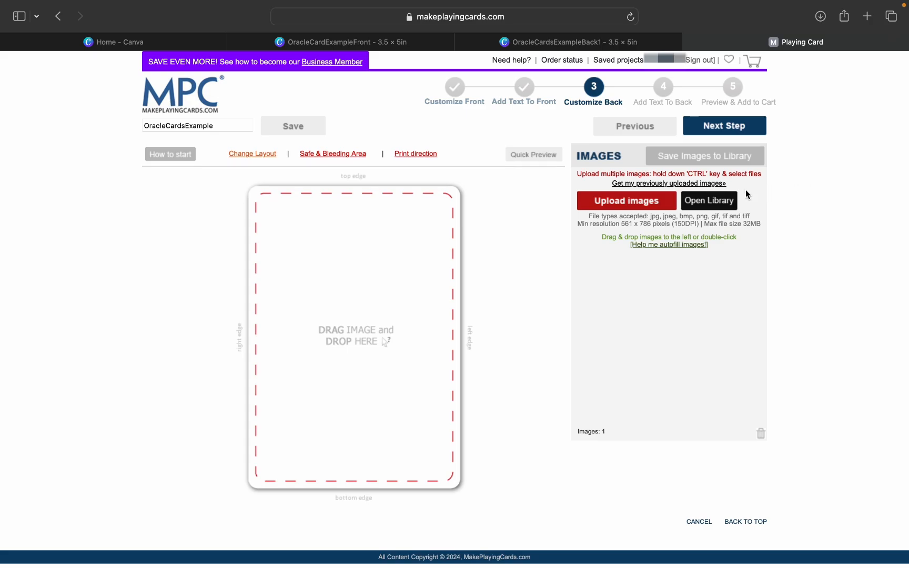
pyautogui.click(620, 208)
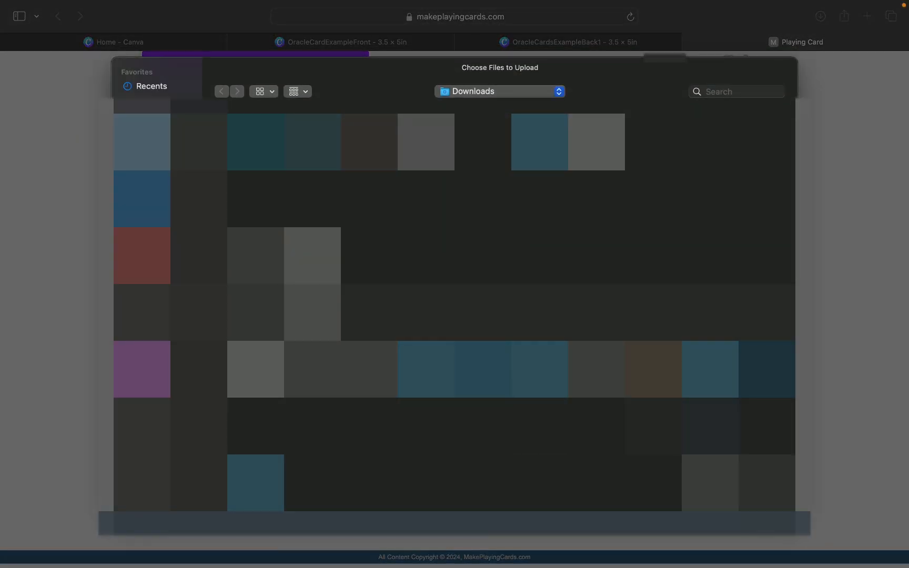
pyautogui.click(323, 150)
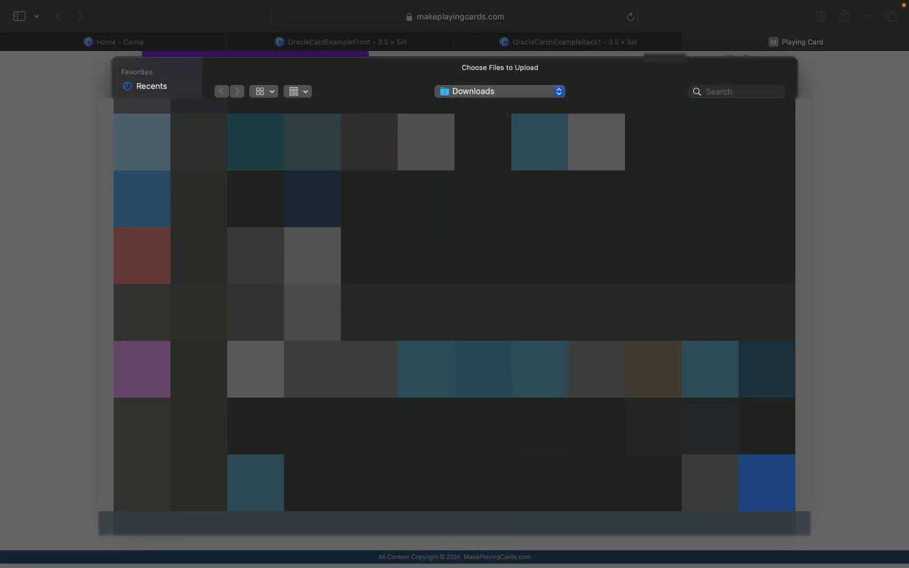
pyautogui.click(766, 493)
pyautogui.moveTo(598, 271); pyautogui.dragTo(338, 314)
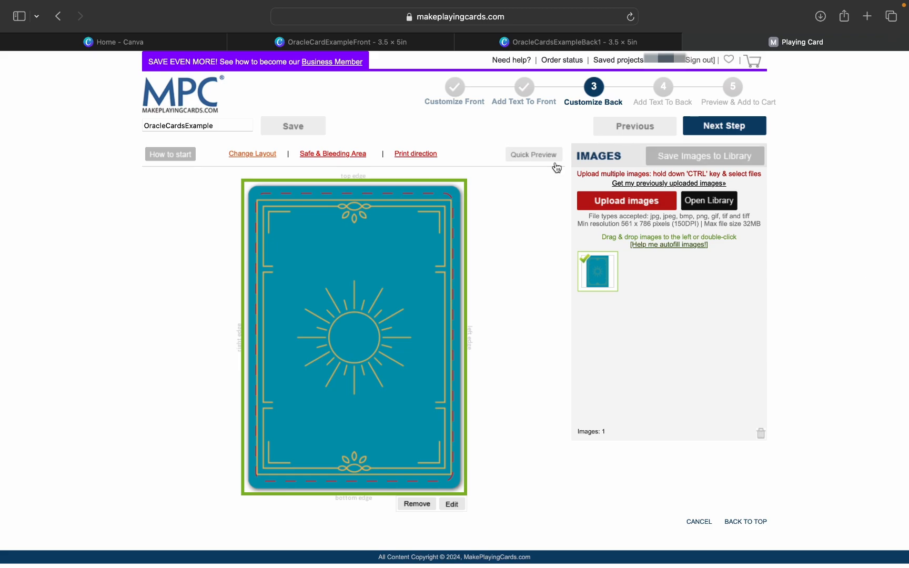
pyautogui.click(497, 258)
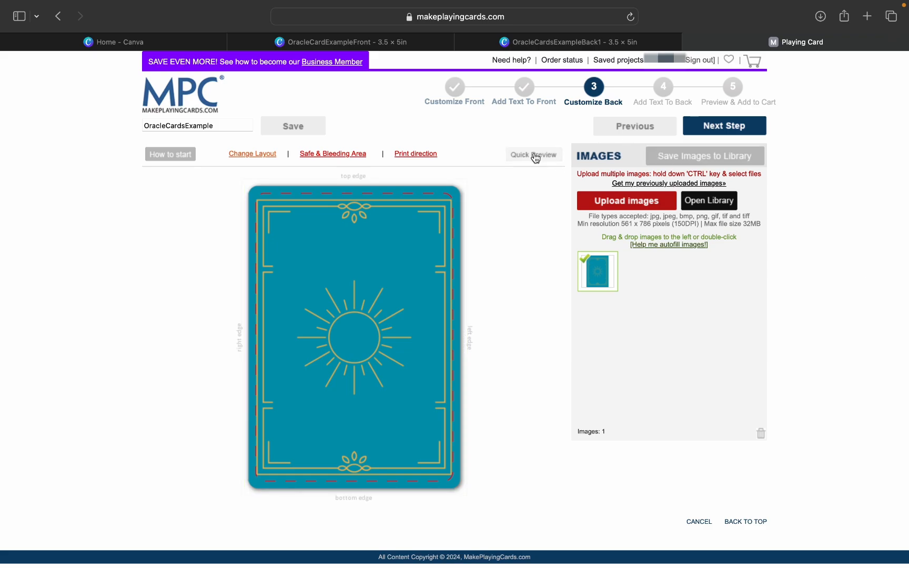
# Check the quick preview of all card fronts and backs, and save the OracleCardsExample project.
pyautogui.click(534, 154)
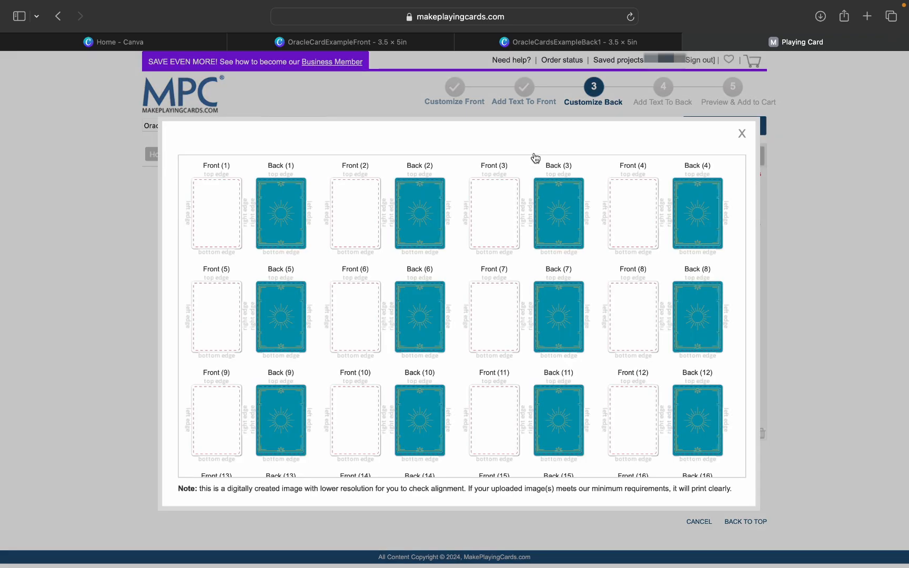
pyautogui.click(299, 205)
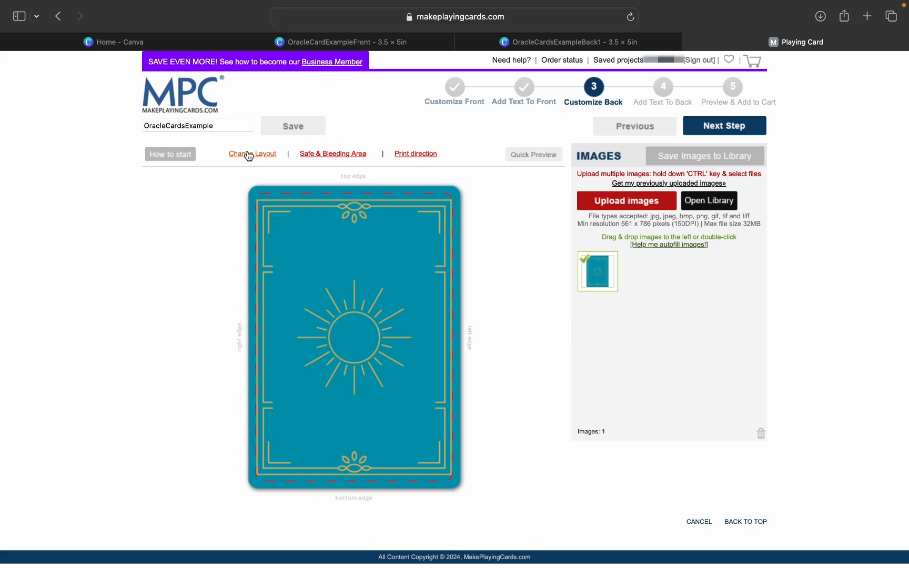
pyautogui.click(294, 132)
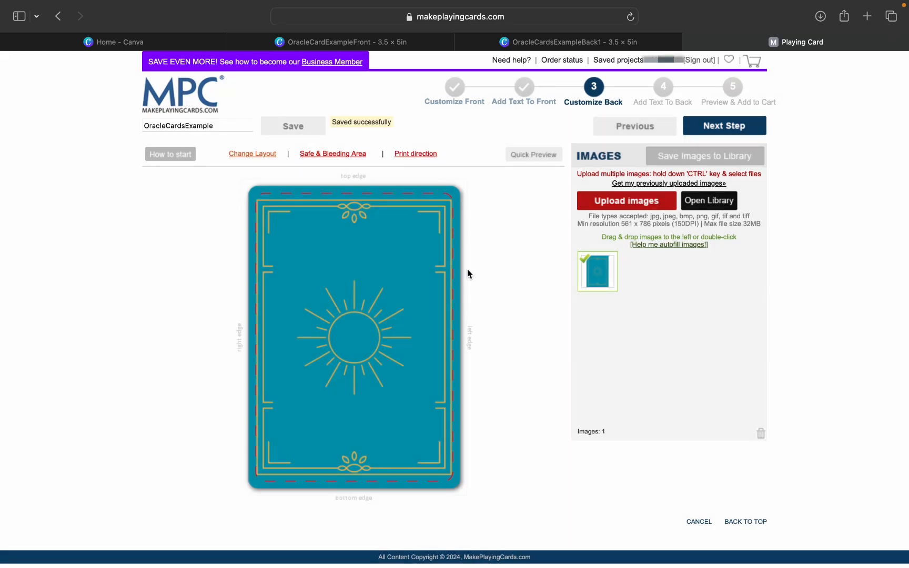
# Return the project to the Customize Front stage and close the card back design in Canva.
pyautogui.click(462, 102)
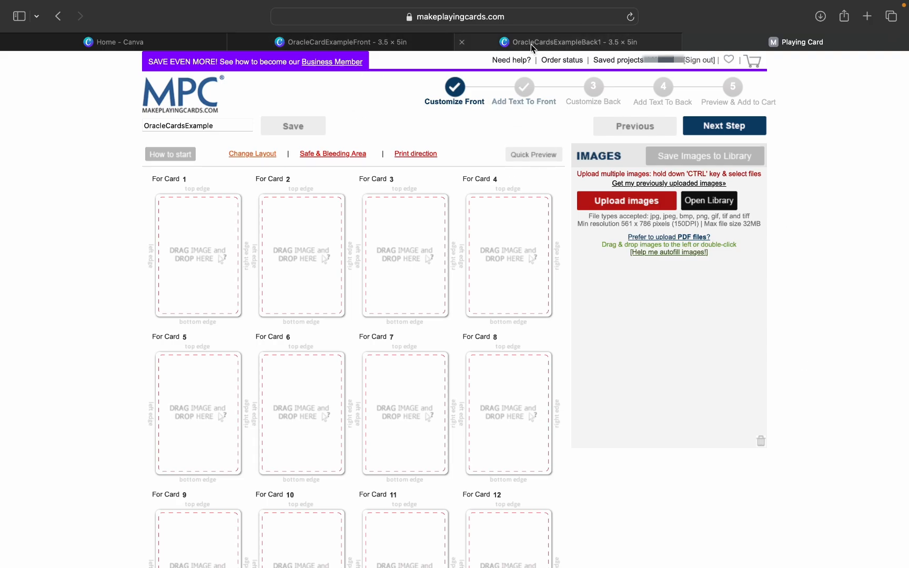
pyautogui.moveTo(530, 44)
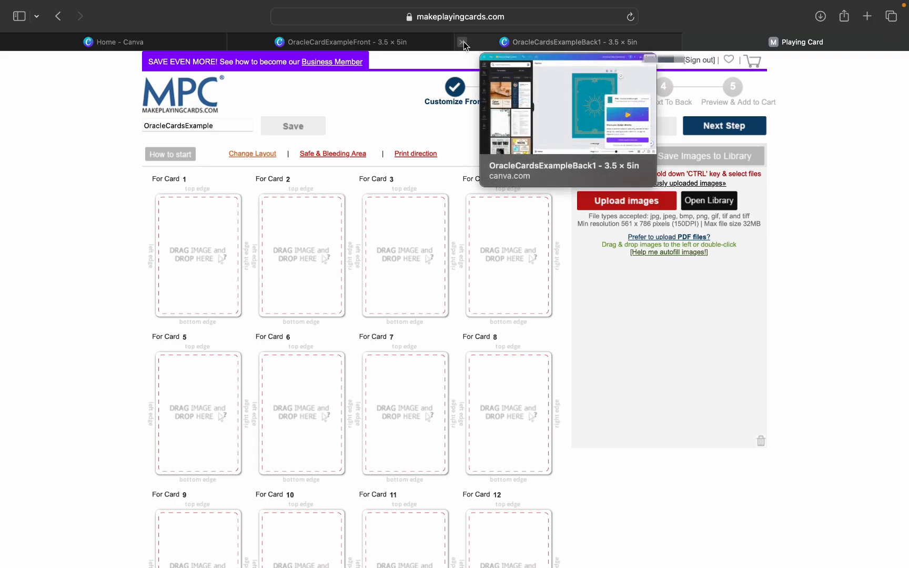
pyautogui.click(464, 42)
pyautogui.click(464, 42)
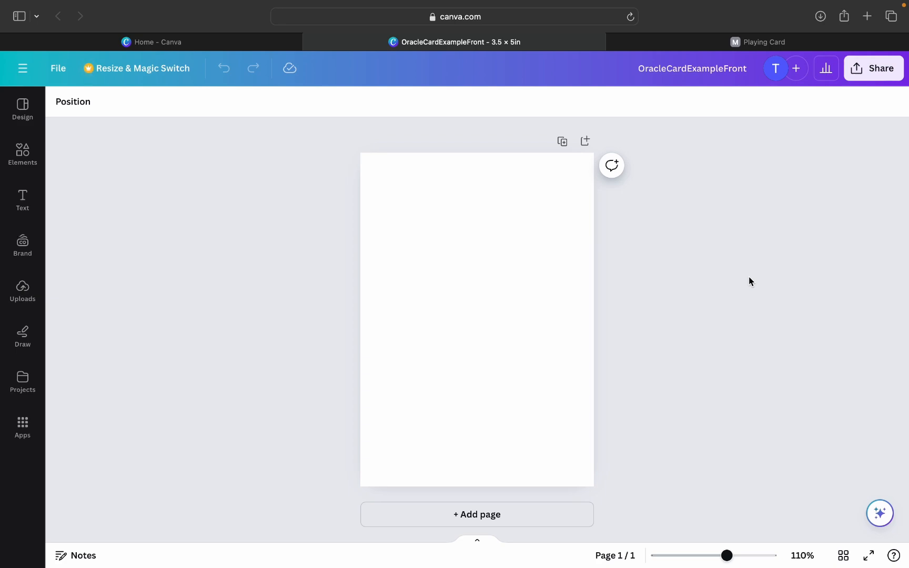
# Set the background of the blank OracleCardExampleFront page in Canva to the same solid teal as the card back.
pyautogui.click(491, 274)
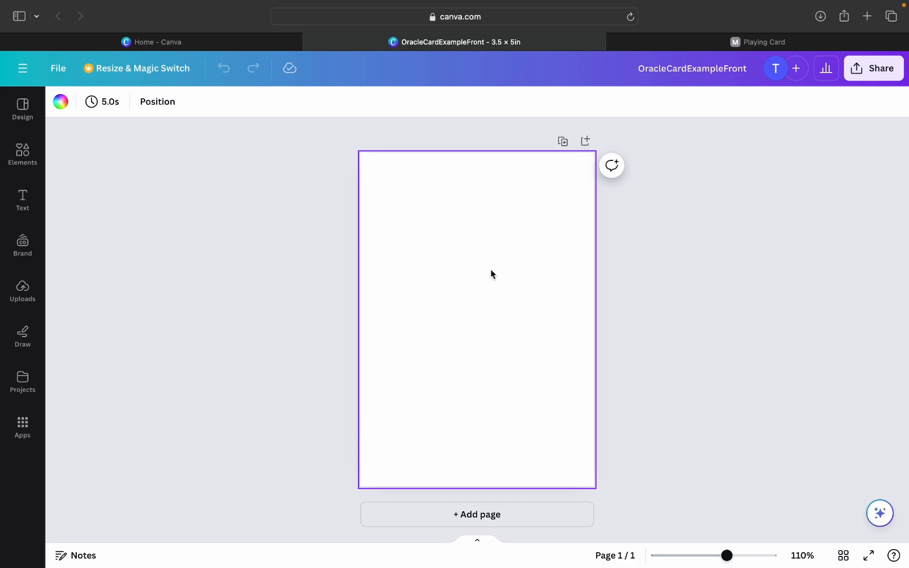
pyautogui.click(61, 102)
pyautogui.scroll(-2, 167, 523)
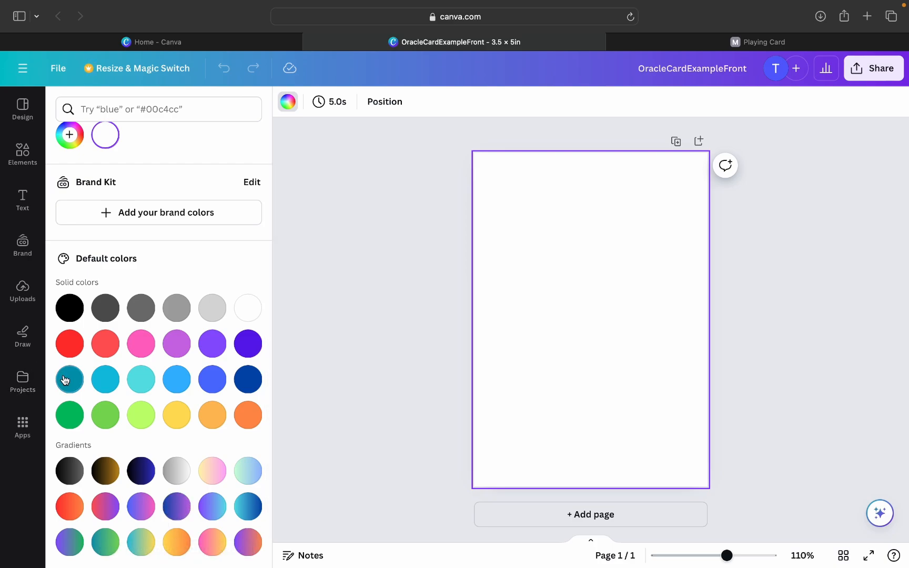
pyautogui.click(71, 380)
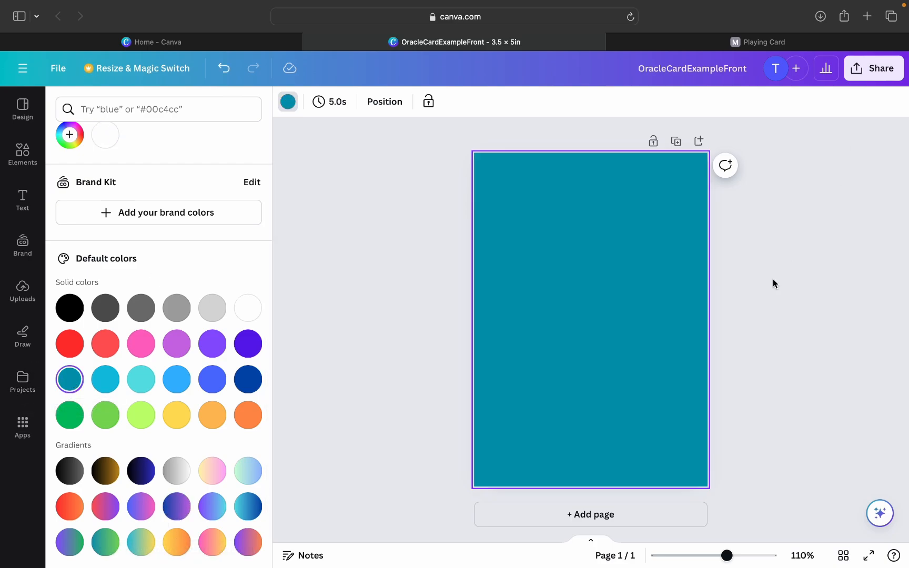
pyautogui.click(797, 336)
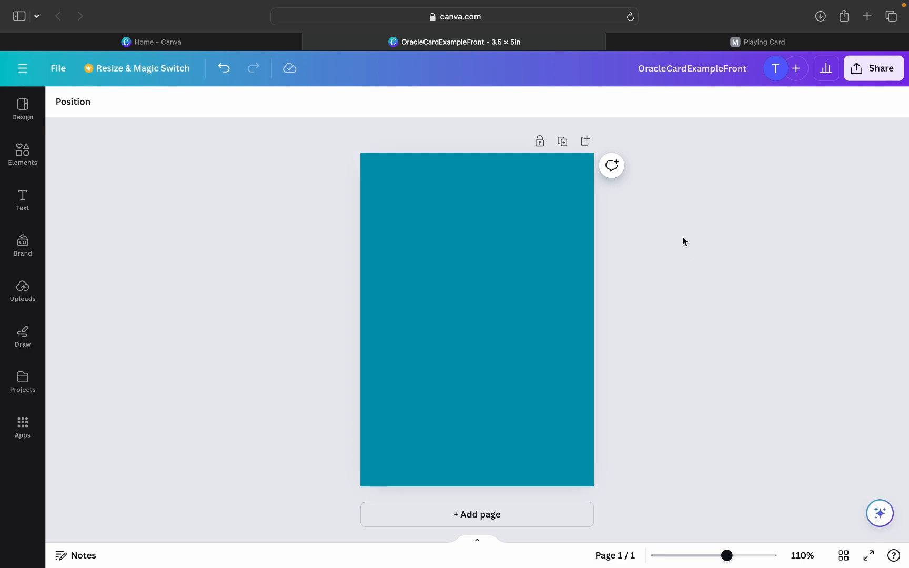
# Add a default heading text box to the teal card front.
pyautogui.click(25, 201)
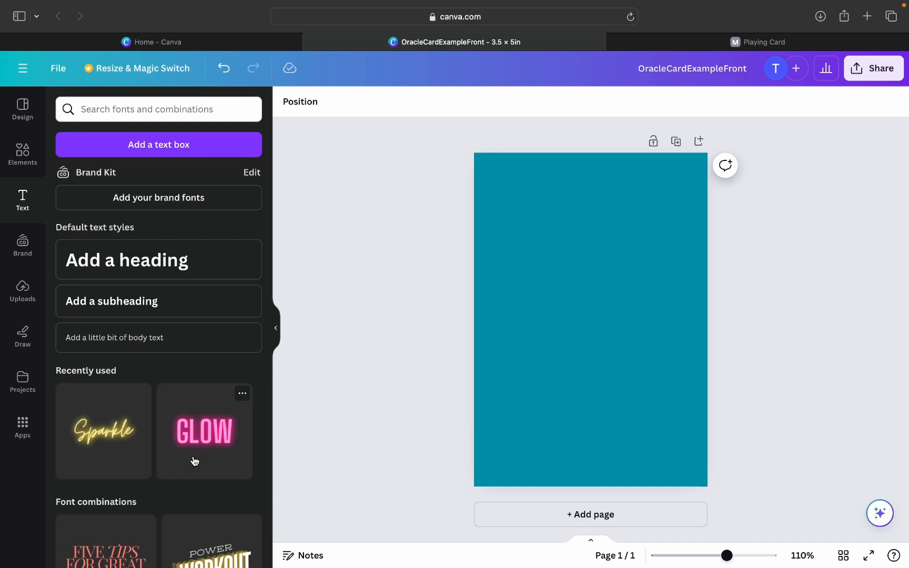
pyautogui.scroll(-15, 194, 462)
pyautogui.scroll(15, 194, 462)
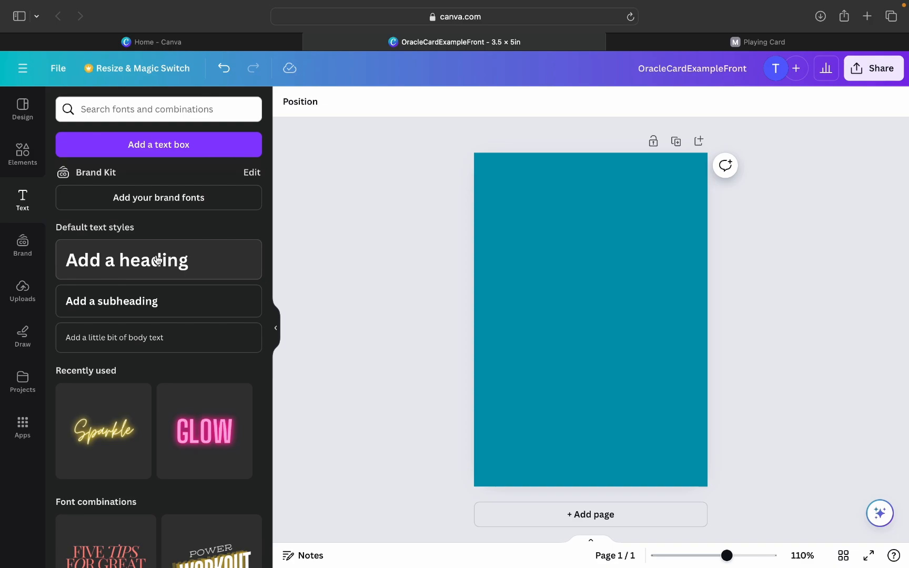
pyautogui.click(157, 259)
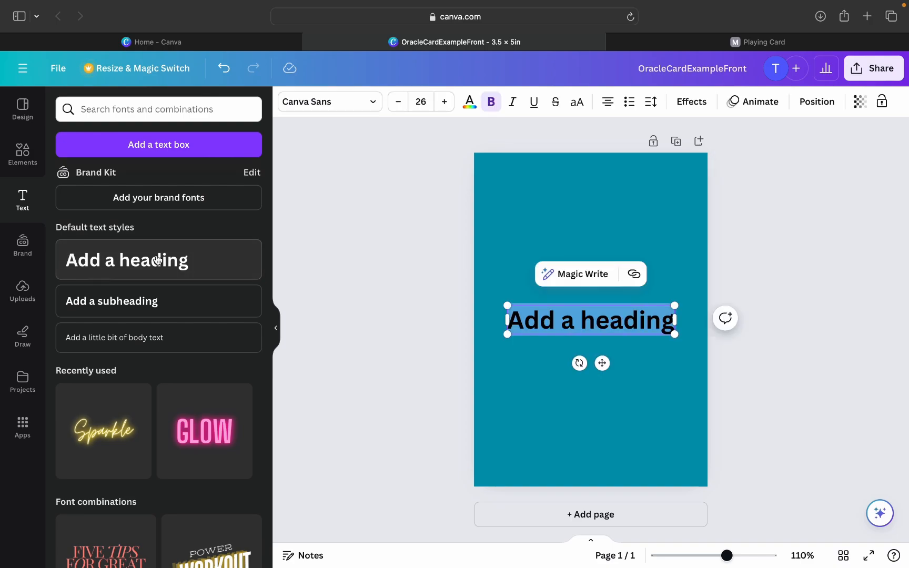
# Browse the font list and set the heading's font to Sunborn.
pyautogui.click(328, 105)
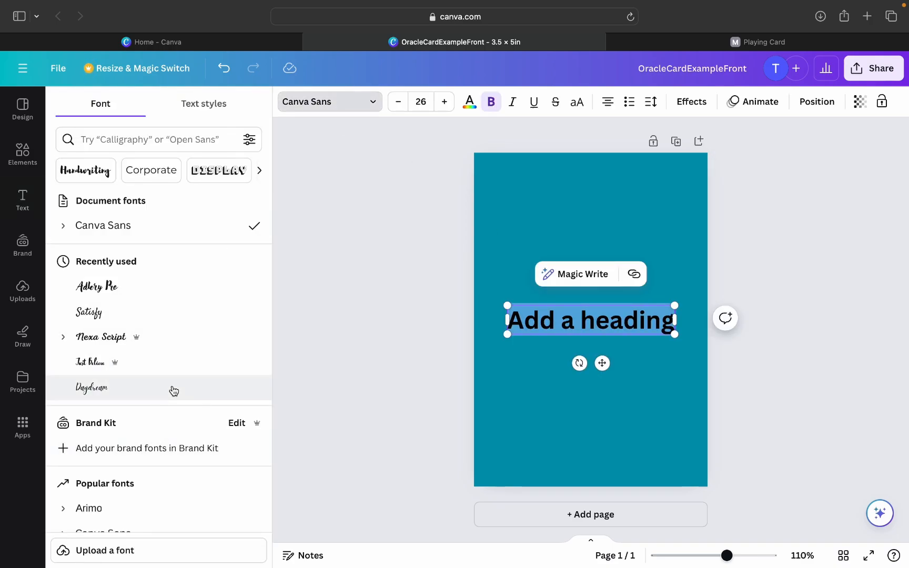
pyautogui.scroll(-6, 174, 390)
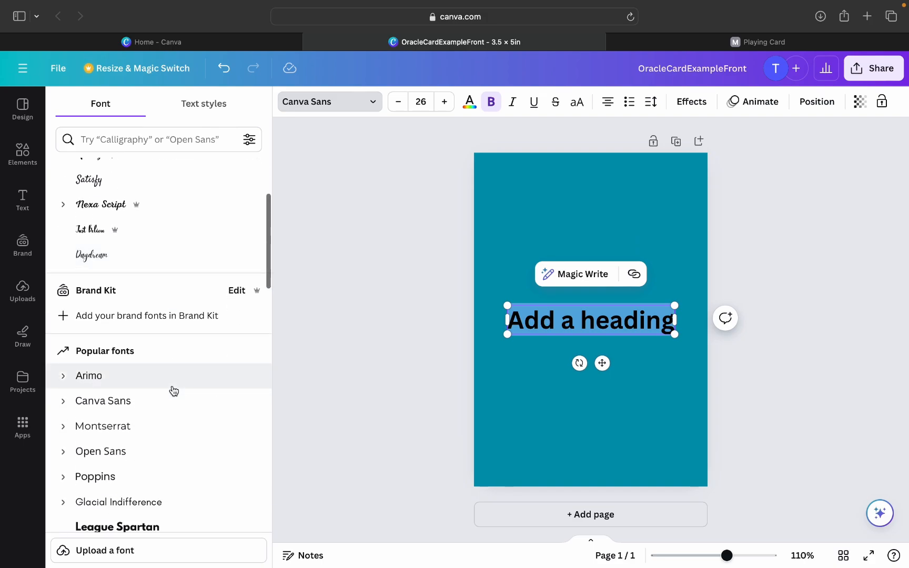
pyautogui.scroll(-8, 175, 375)
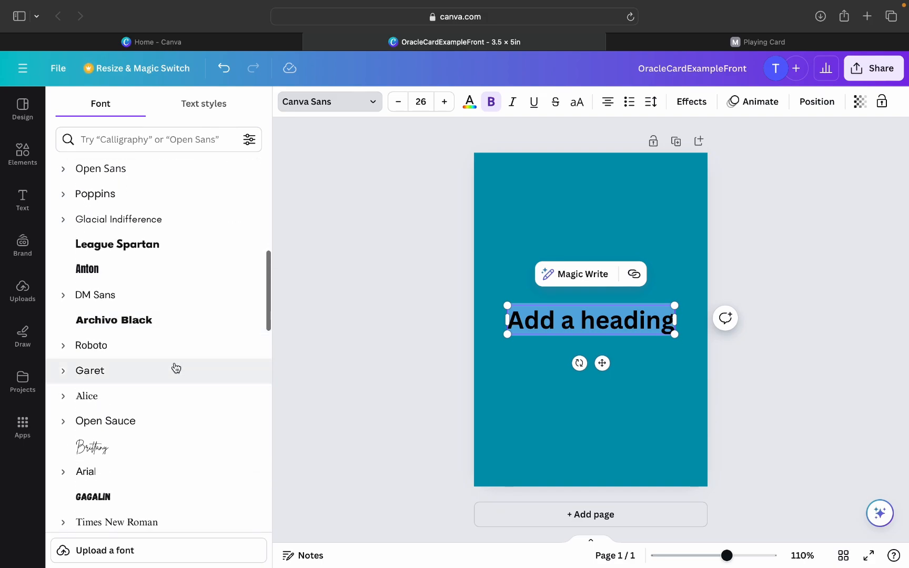
pyautogui.scroll(-10, 176, 367)
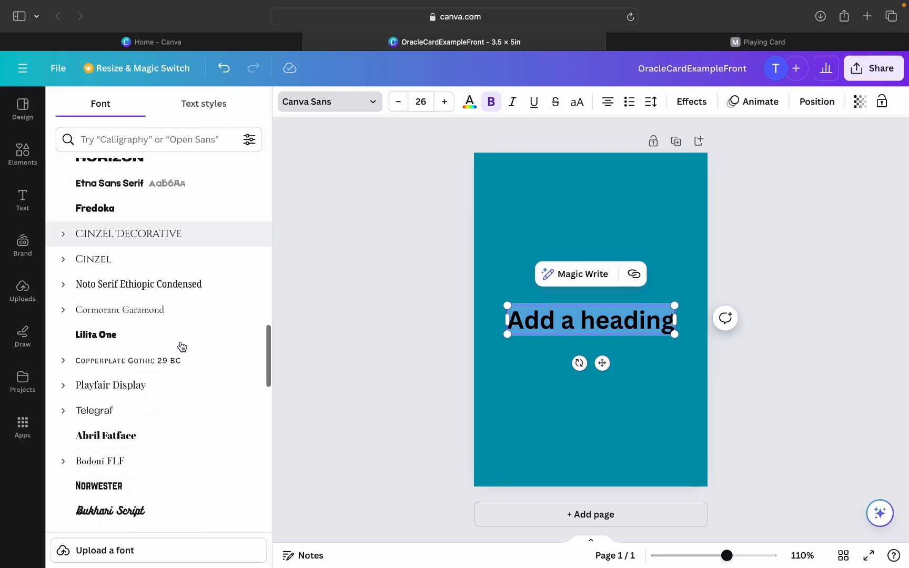
pyautogui.scroll(-15, 182, 347)
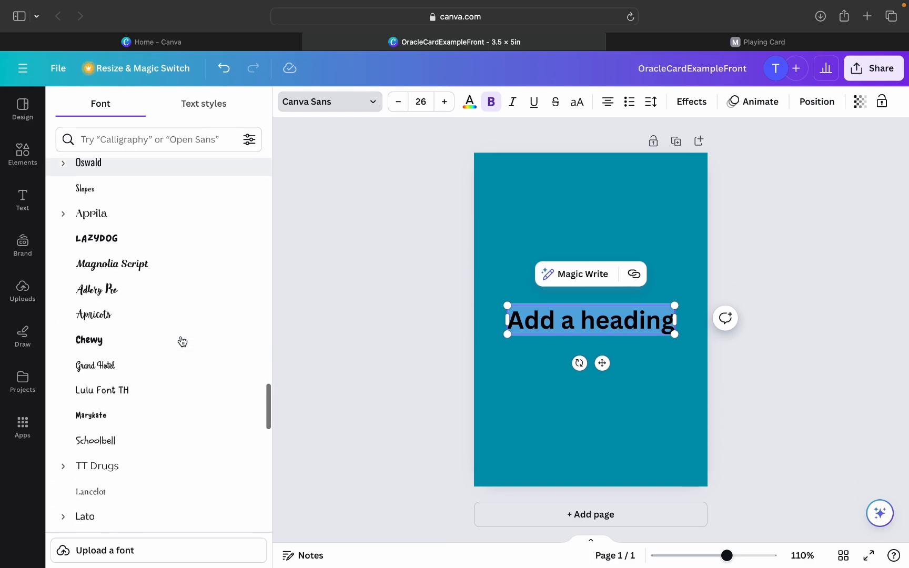
pyautogui.scroll(-15, 182, 342)
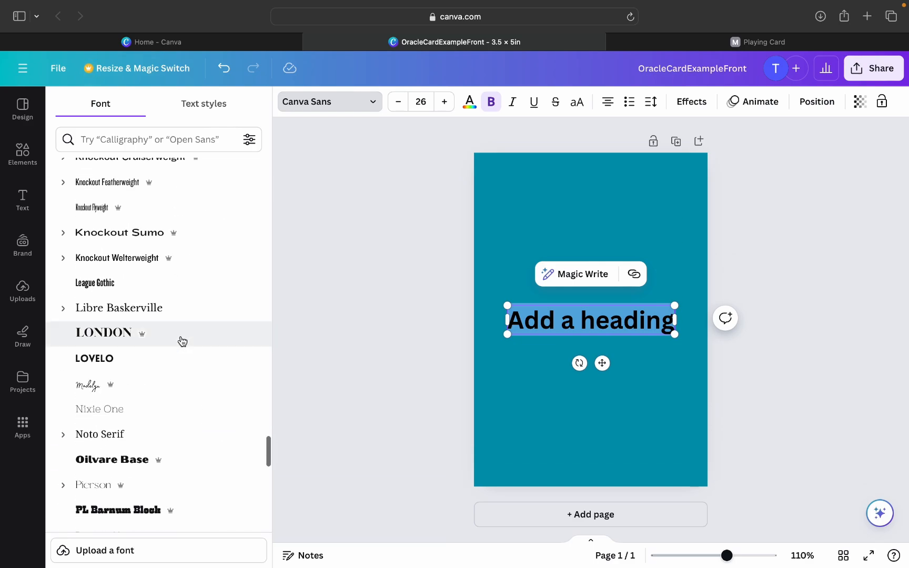
pyautogui.scroll(-5, 182, 342)
pyautogui.scroll(-4, 148, 369)
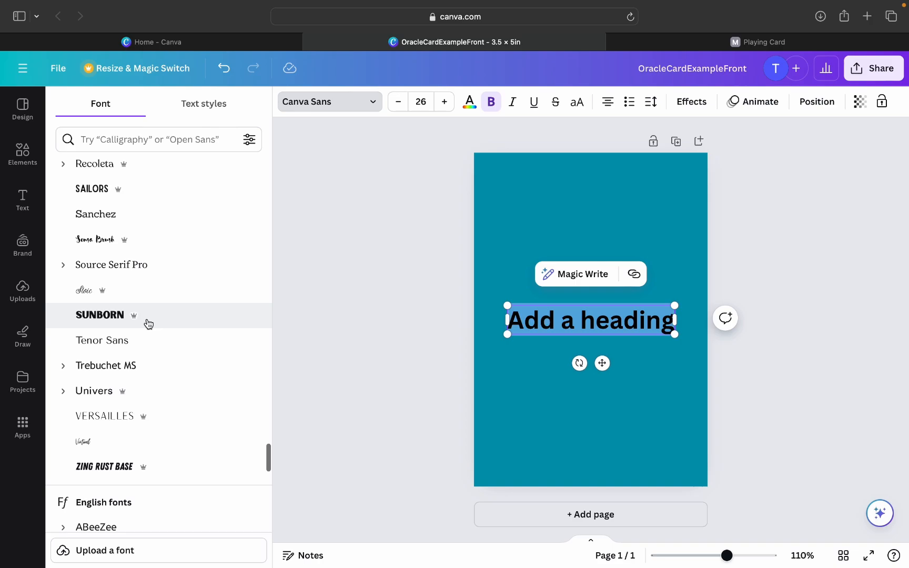
pyautogui.click(147, 315)
# Replace the heading's placeholder text with "Intuition".
pyautogui.doubleClick(609, 315)
pyautogui.write('INT')
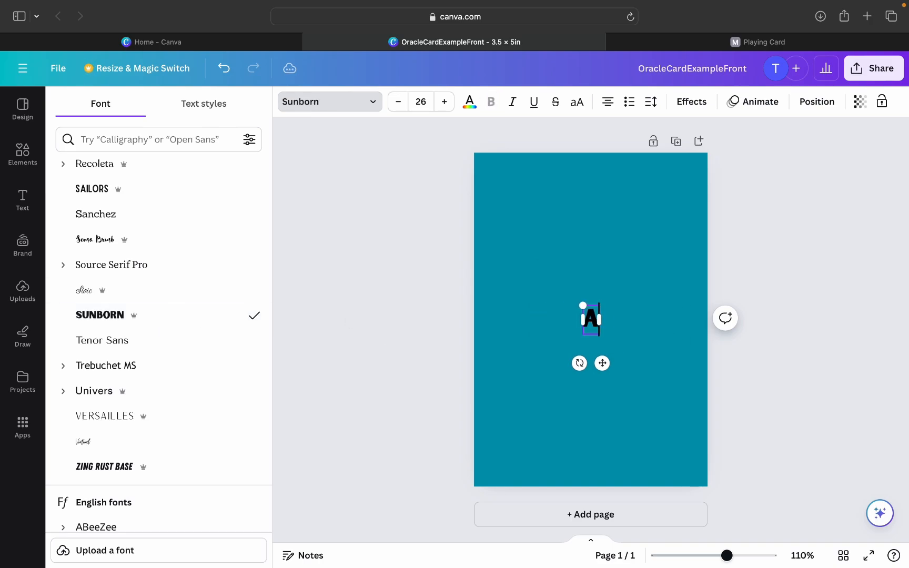
pyautogui.write('UITION')
pyautogui.press('Escape')
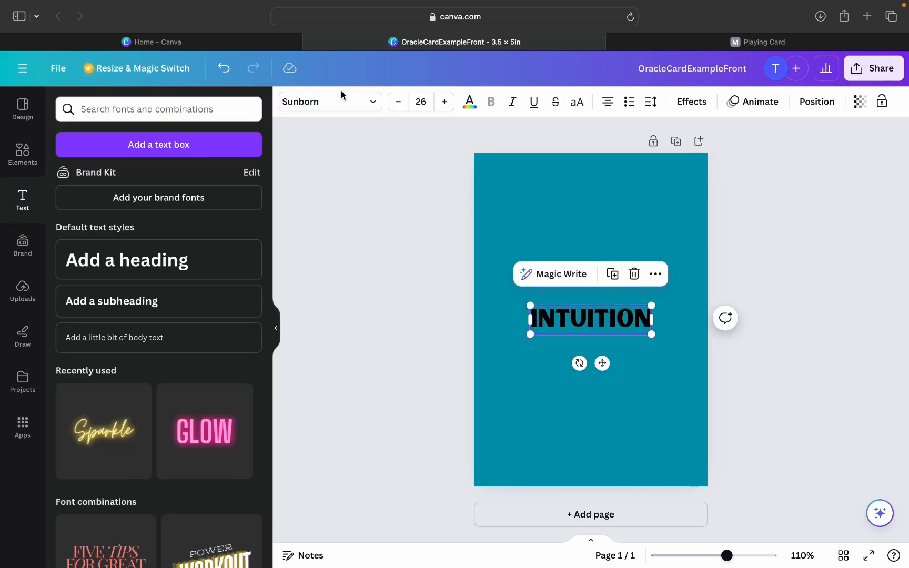
# Try other fonts on the Intuition heading, settling on Albertus Nova in bold.
pyautogui.click(330, 101)
pyautogui.scroll(-4, 201, 405)
pyautogui.scroll(-10, 205, 379)
pyautogui.click(192, 254)
pyautogui.click(157, 237)
pyautogui.scroll(-8, 146, 434)
pyautogui.click(152, 235)
pyautogui.click(161, 215)
pyautogui.scroll(-2, 158, 274)
pyautogui.click(156, 307)
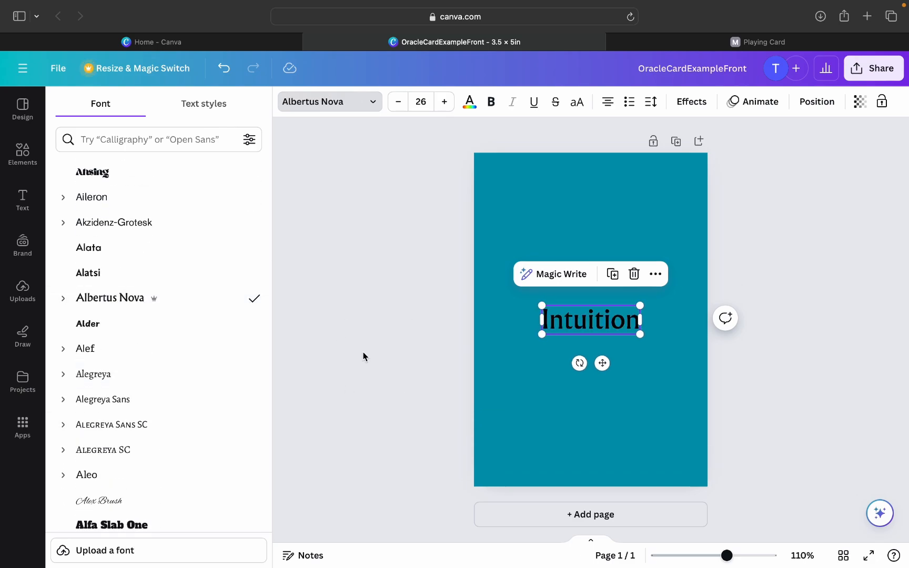
pyautogui.click(794, 197)
pyautogui.click(591, 320)
pyautogui.click(491, 102)
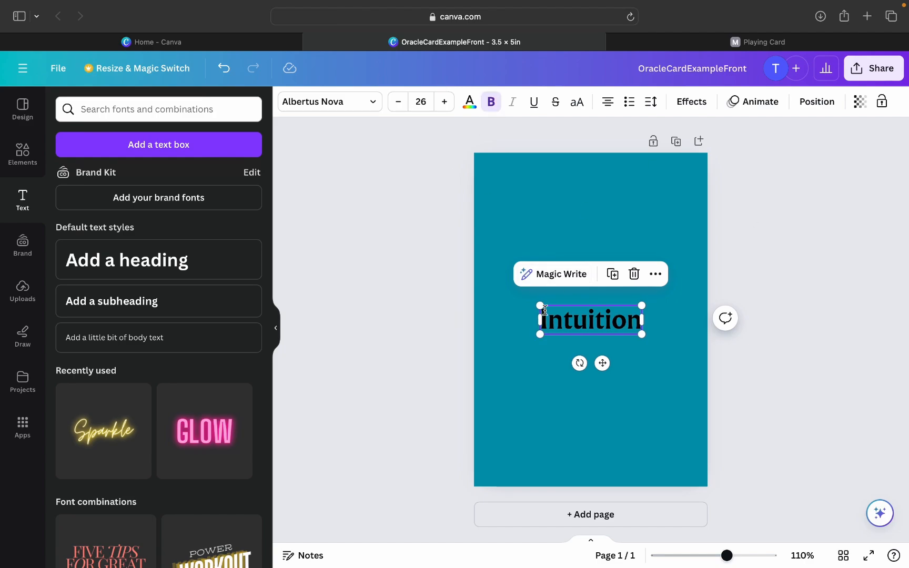
# Enlarge the Intuition heading to about size 36.9 and center it in the upper part of the card.
pyautogui.moveTo(540, 307); pyautogui.dragTo(498, 294)
pyautogui.moveTo(572, 313); pyautogui.dragTo(599, 231)
pyautogui.click(367, 327)
pyautogui.click(357, 150)
# Search the graphics for "eye" and place the line-art eye with radiating rays centered below the Intuition heading.
pyautogui.click(9, 163)
pyautogui.click(126, 108)
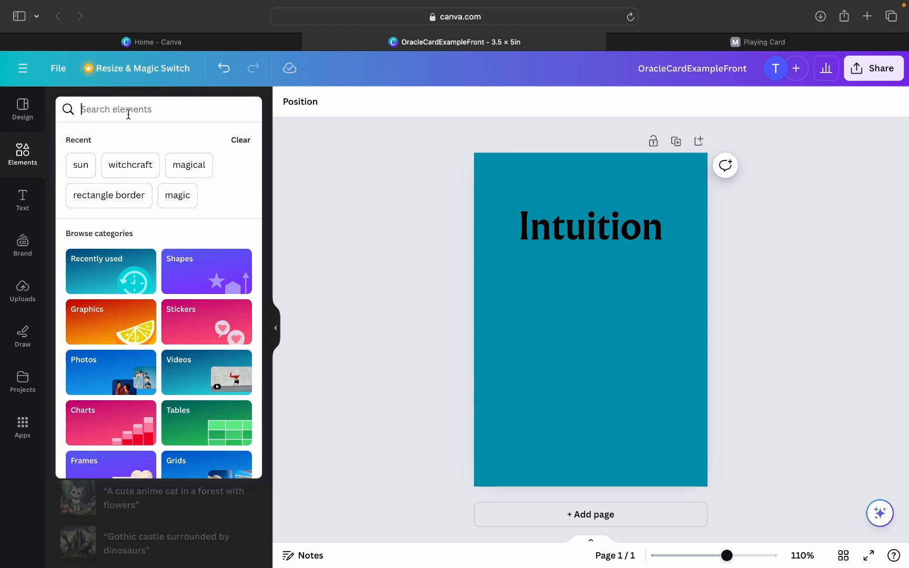
pyautogui.click(129, 115)
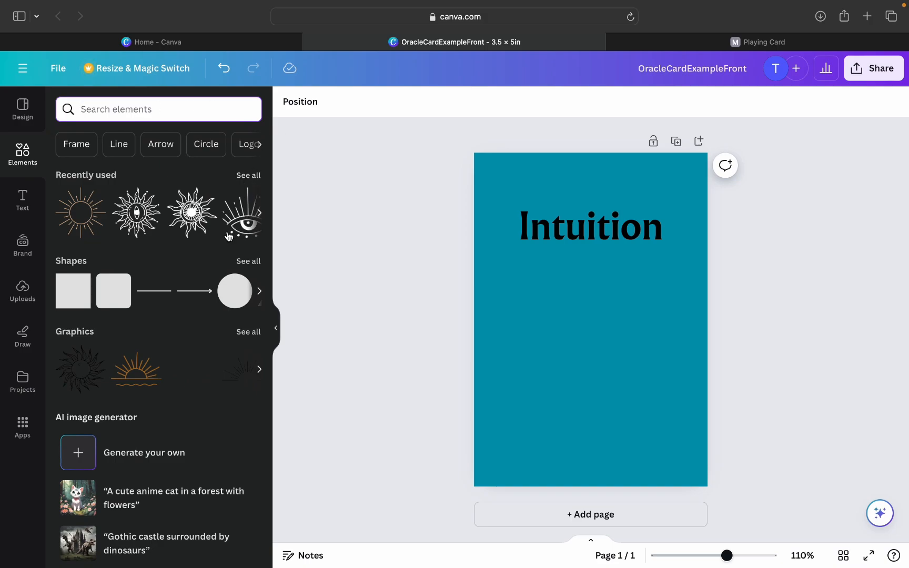
pyautogui.write('eye')
pyautogui.press('Return')
pyautogui.click(248, 206)
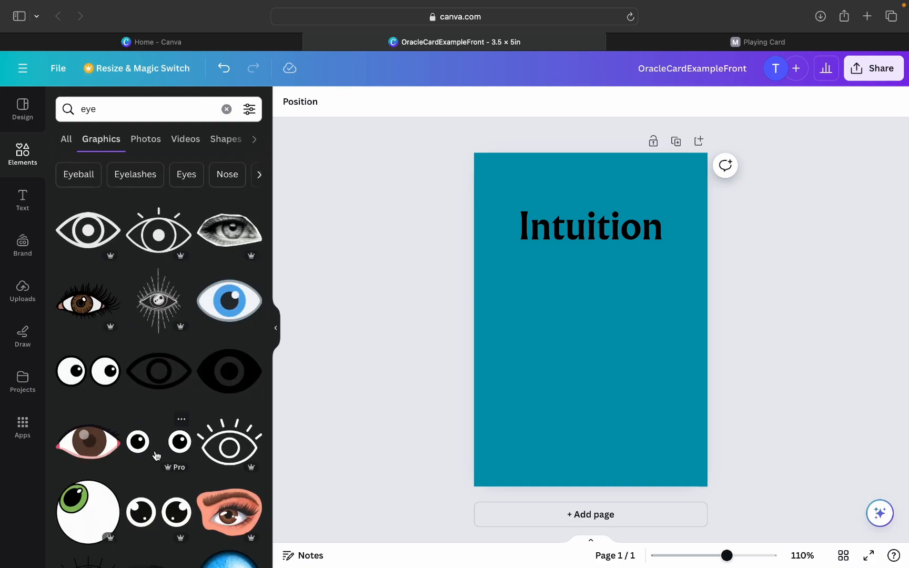
pyautogui.click(155, 312)
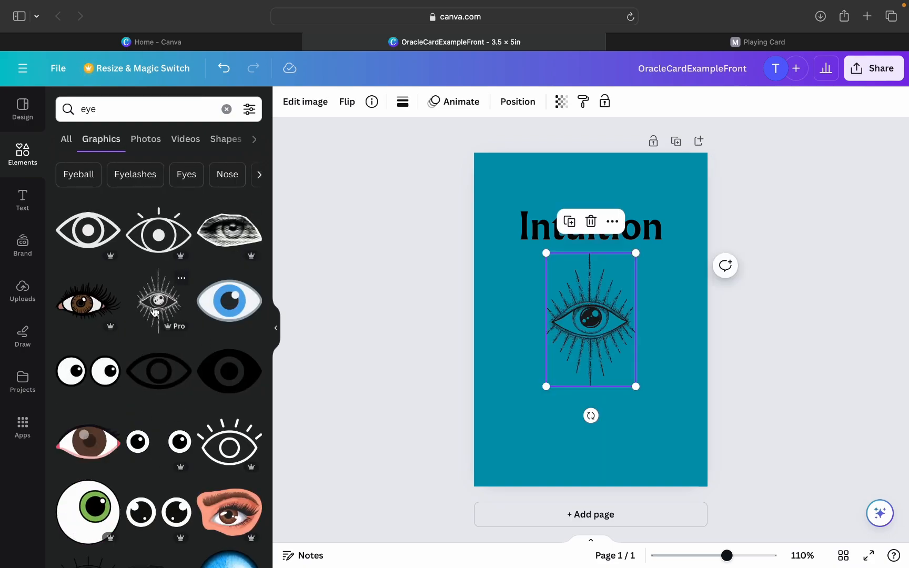
pyautogui.moveTo(594, 326); pyautogui.dragTo(594, 352)
# Look through more of the eye graphics for alternative card artwork.
pyautogui.scroll(-5, 120, 468)
pyautogui.scroll(-10, 119, 468)
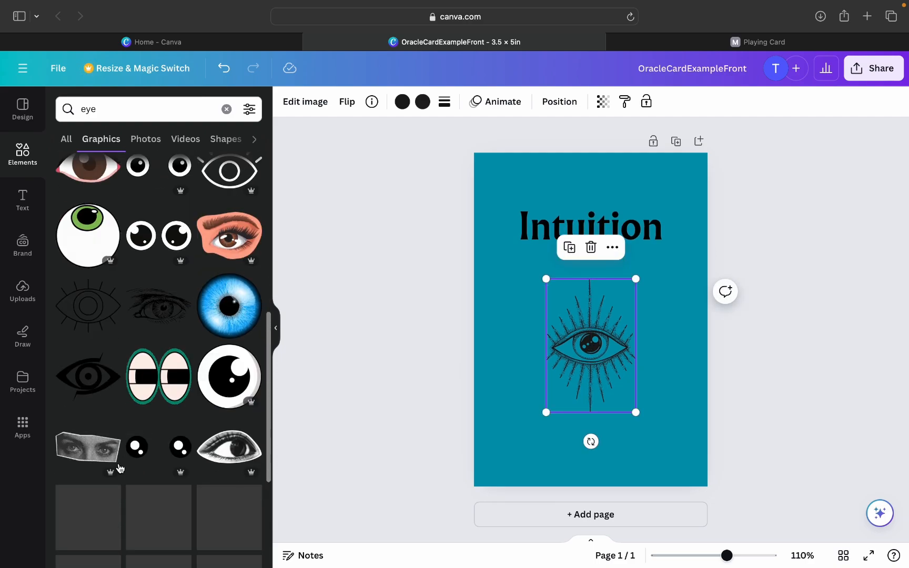
pyautogui.scroll(-3, 119, 473)
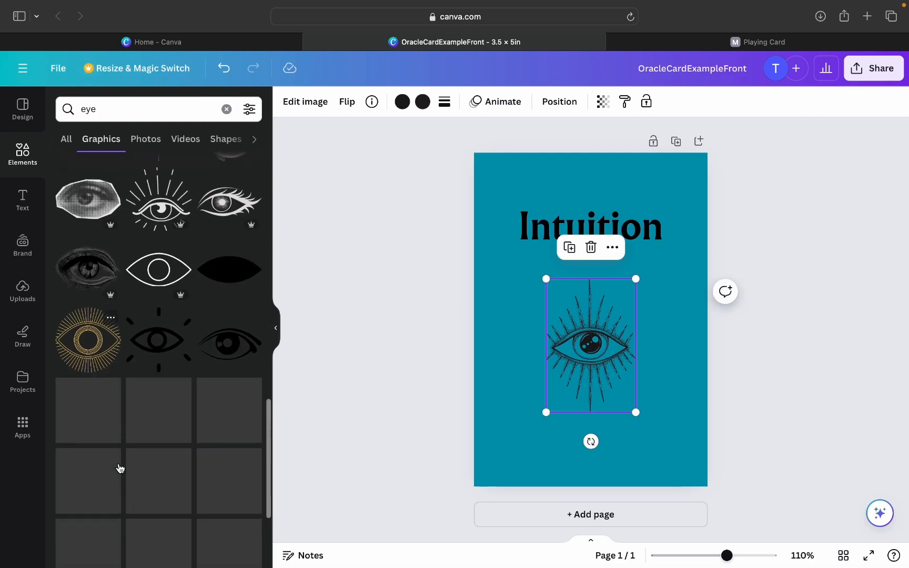
pyautogui.scroll(-5, 174, 452)
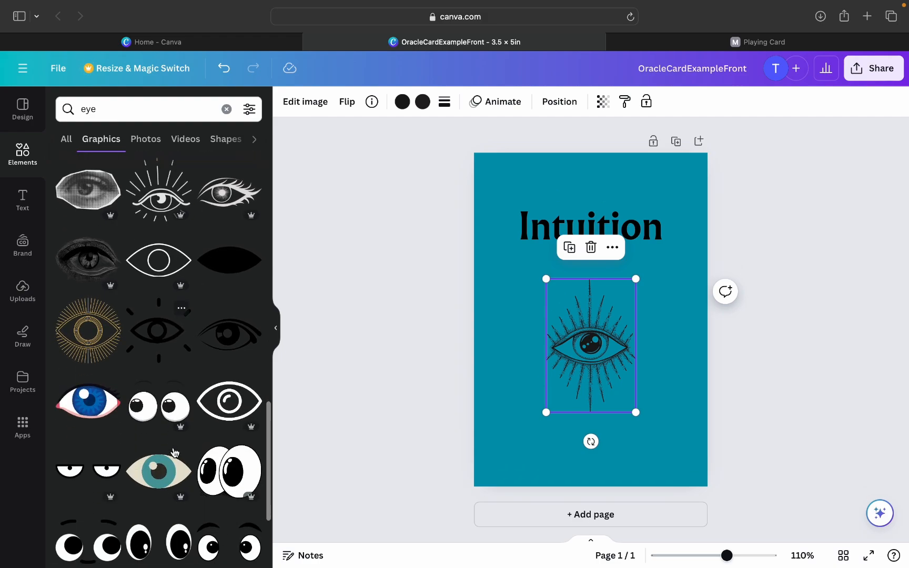
pyautogui.scroll(-6, 174, 452)
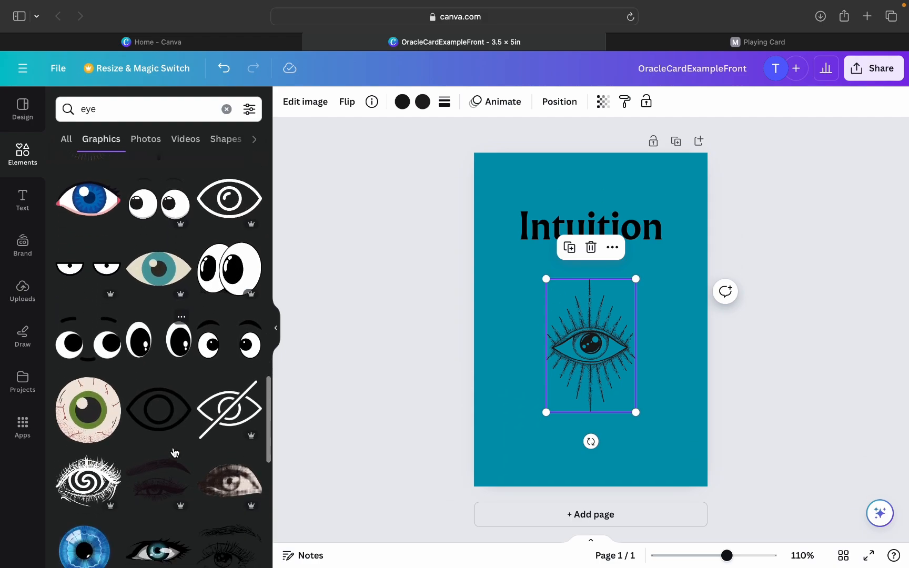
pyautogui.scroll(-6, 174, 447)
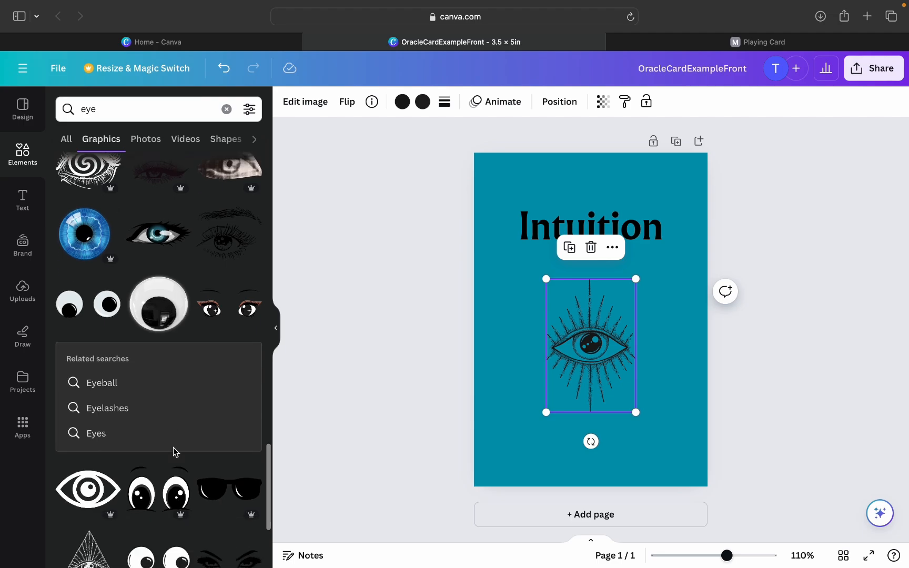
pyautogui.scroll(10, 175, 452)
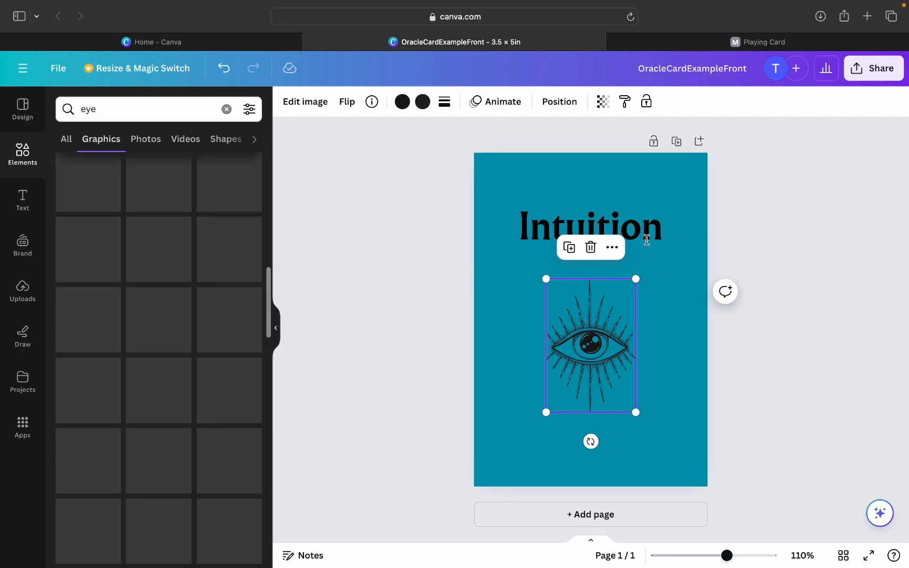
pyautogui.click(850, 230)
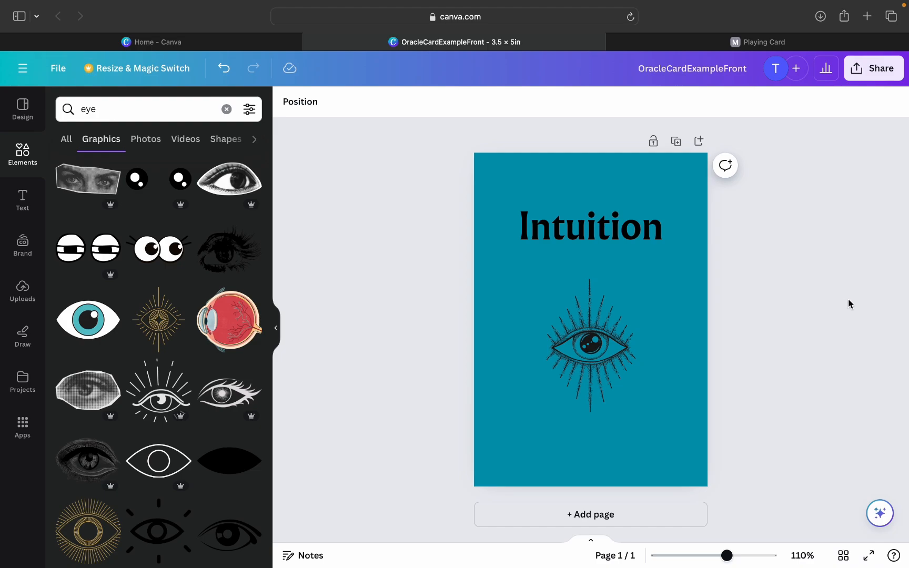
# Enlarge the rayed eye slightly and shift it and the Intuition heading to balance their vertical spacing on the card.
pyautogui.click(597, 344)
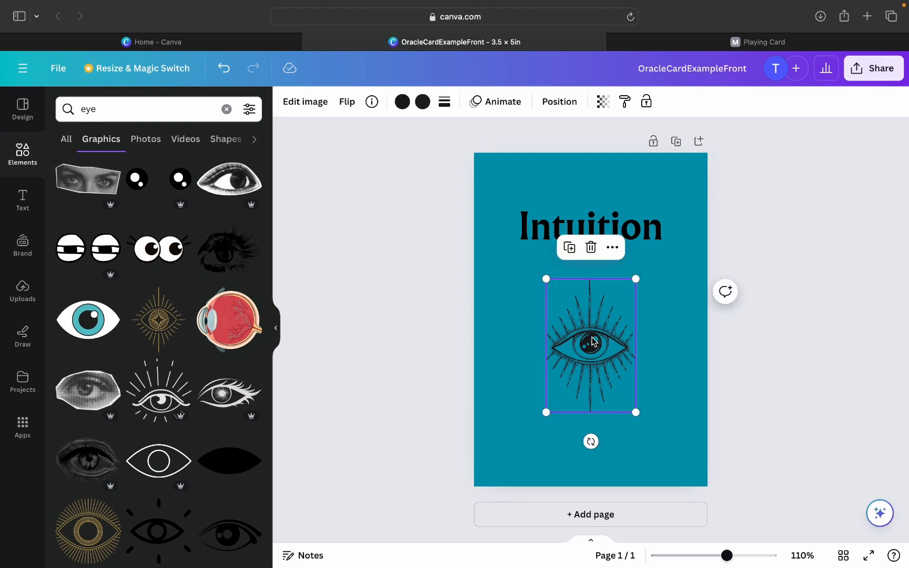
pyautogui.moveTo(541, 278); pyautogui.dragTo(523, 247)
pyautogui.moveTo(608, 327); pyautogui.dragTo(620, 359)
pyautogui.click(626, 231)
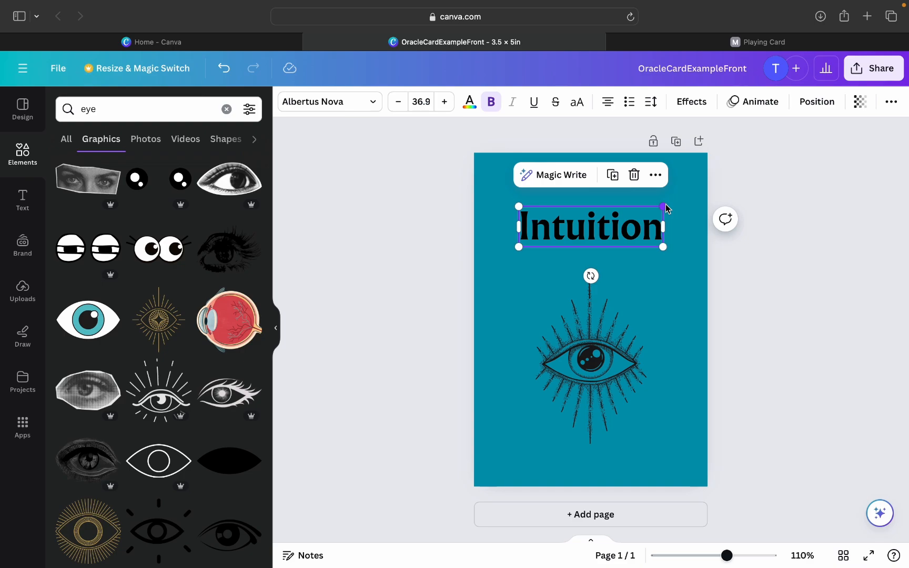
pyautogui.moveTo(618, 377); pyautogui.dragTo(617, 367)
pyautogui.moveTo(648, 230); pyautogui.dragTo(646, 216)
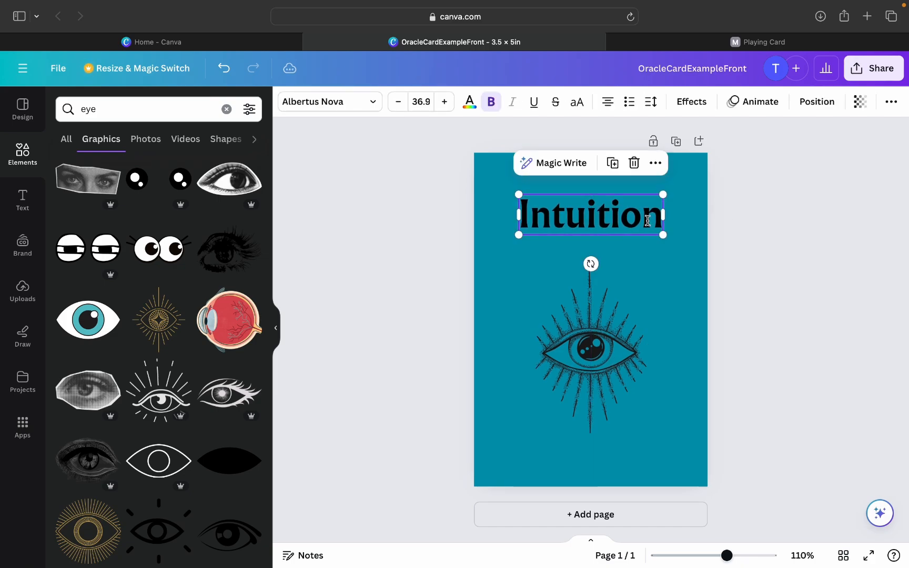
pyautogui.moveTo(614, 338); pyautogui.dragTo(615, 332)
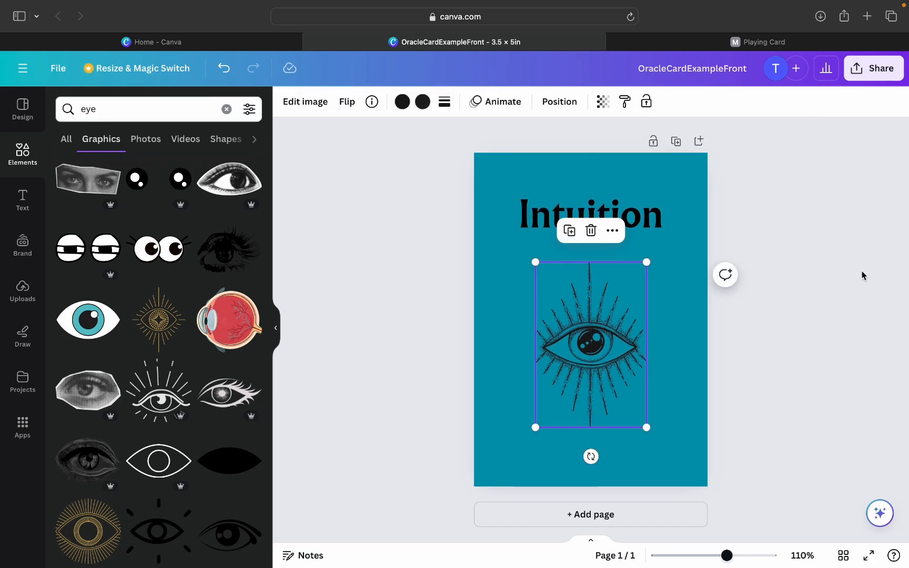
pyautogui.click(862, 273)
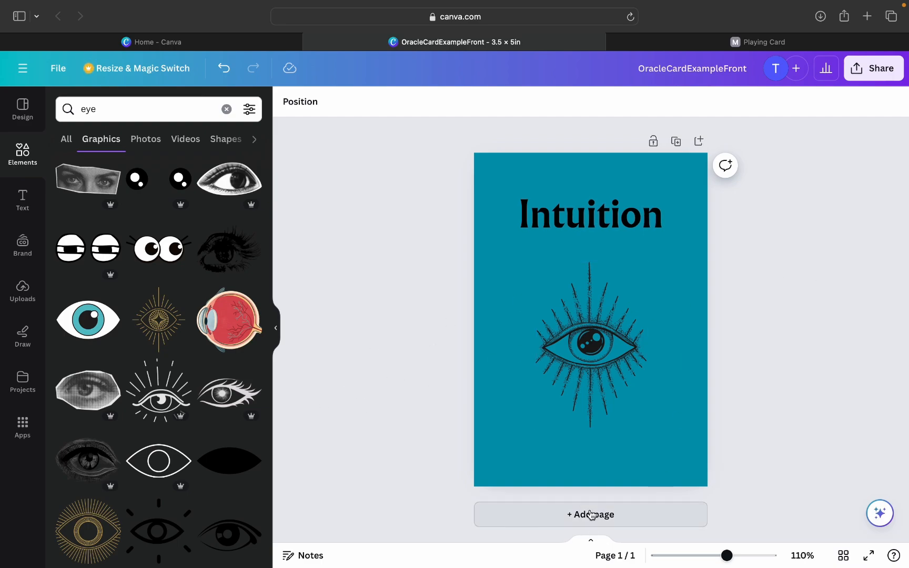
# Duplicate the Intuition card page and delete the eye graphic from the copy on page 2.
pyautogui.click(676, 144)
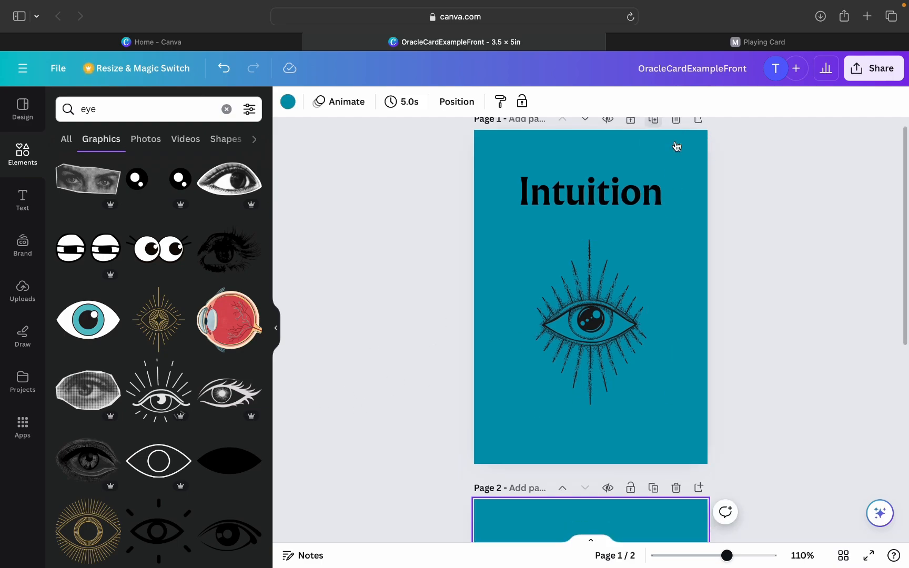
pyautogui.click(586, 311)
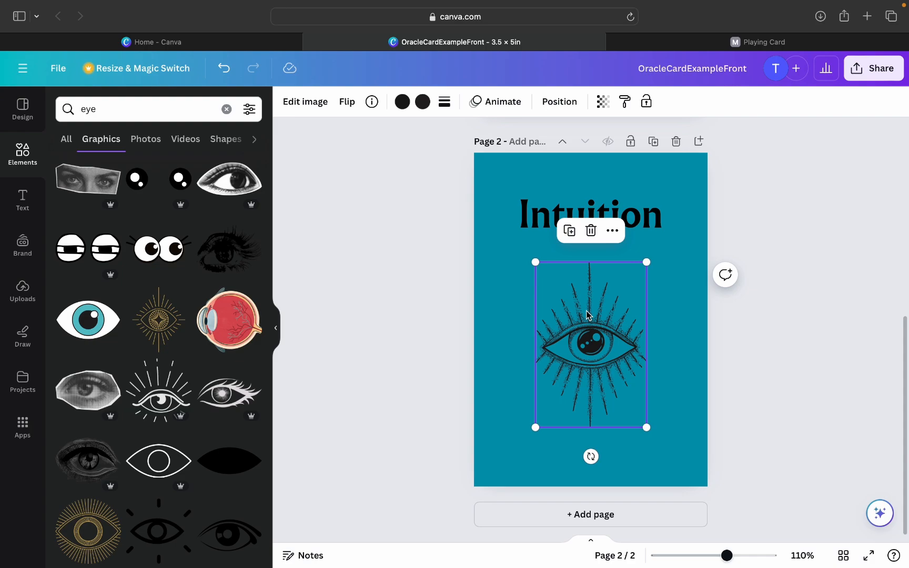
pyautogui.press('Delete')
pyautogui.scroll(5, 842, 271)
pyautogui.scroll(-5, 843, 271)
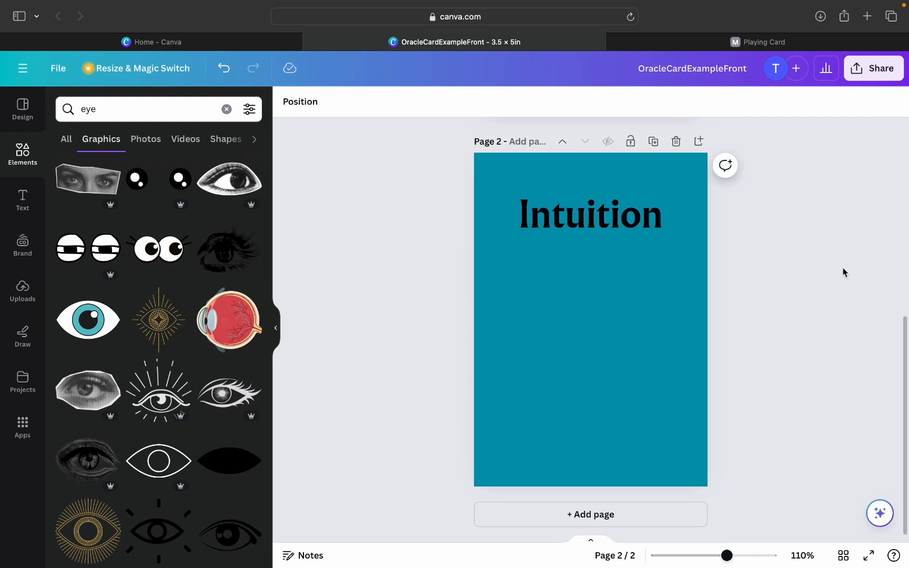
# Duplicate the text-only page 2 and delete the resulting page 3.
pyautogui.click(653, 142)
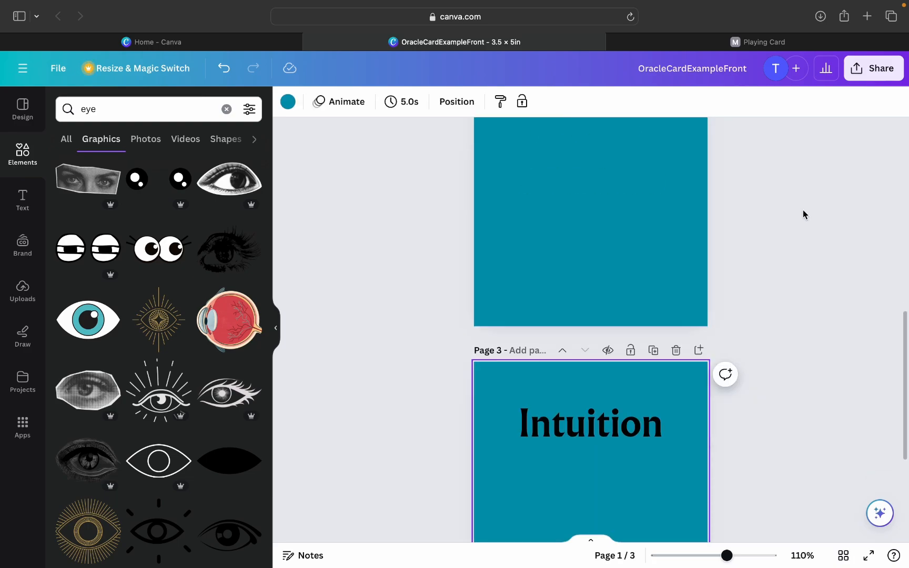
pyautogui.click(677, 333)
pyautogui.scroll(6, 842, 203)
pyautogui.scroll(-2, 841, 203)
pyautogui.scroll(-5, 841, 204)
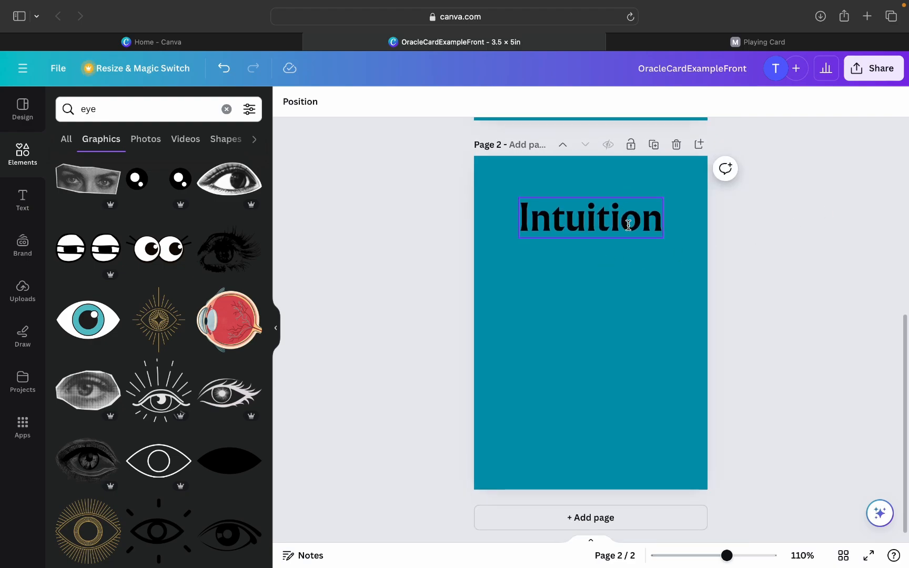
# Replace the heading on page 2 with Love.
pyautogui.doubleClick(628, 225)
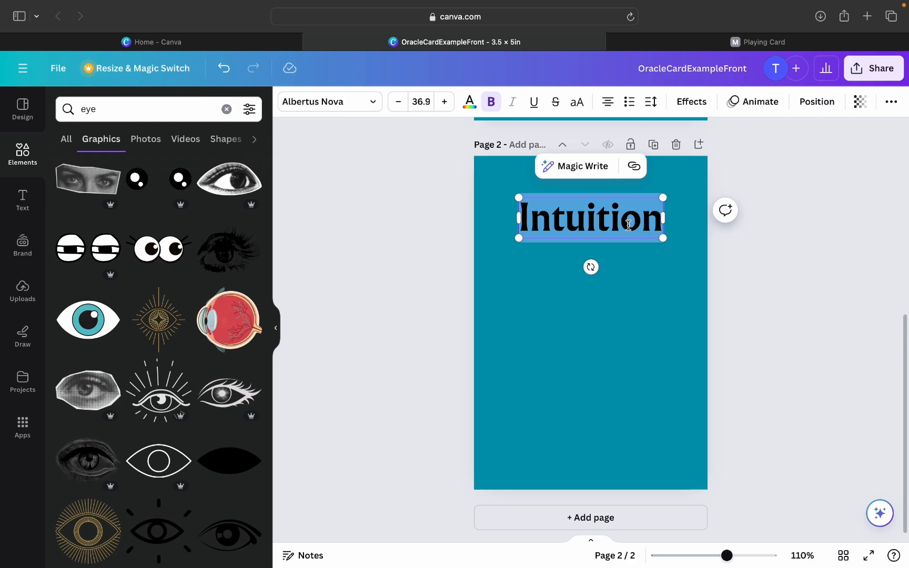
pyautogui.write('Love')
pyautogui.click(370, 300)
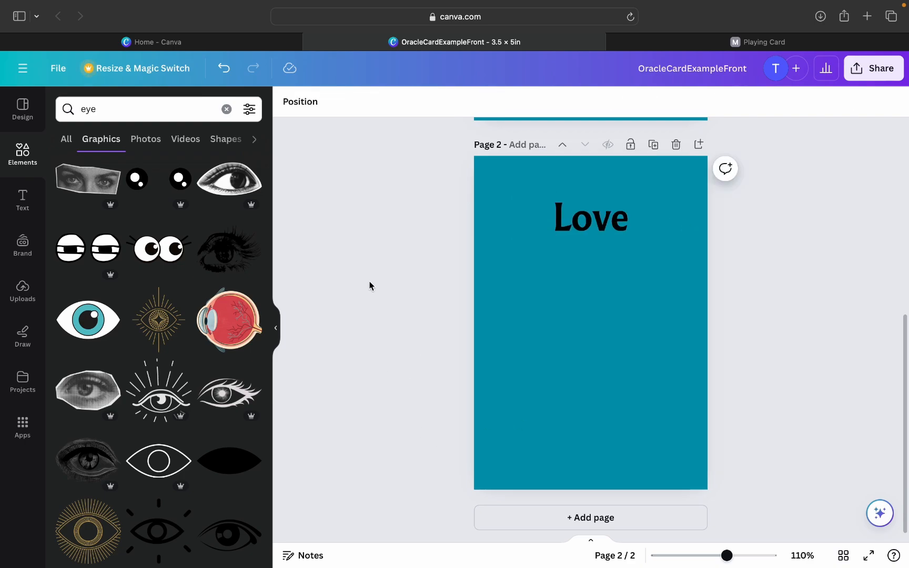
# Search the elements for heart and filter the results to black.
pyautogui.click(226, 109)
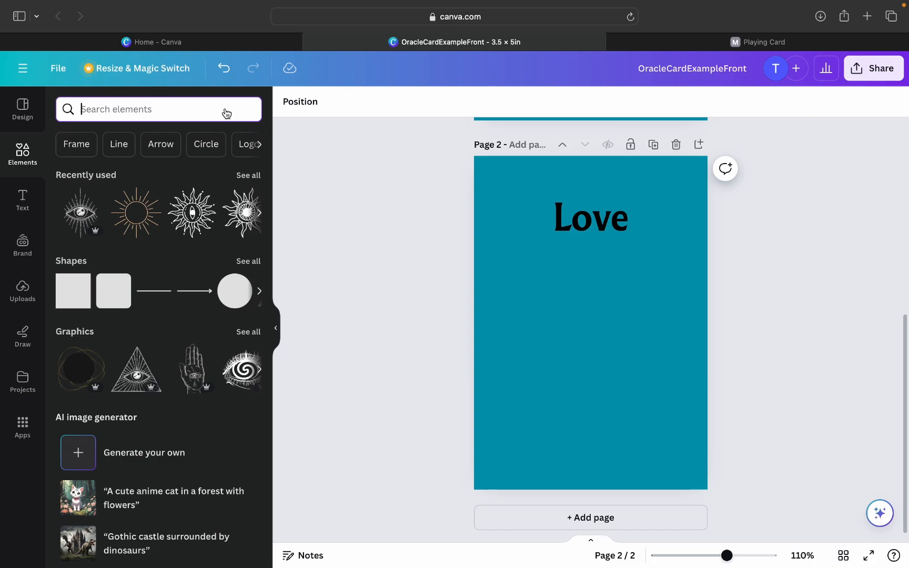
pyautogui.write('heart')
pyautogui.press('Return')
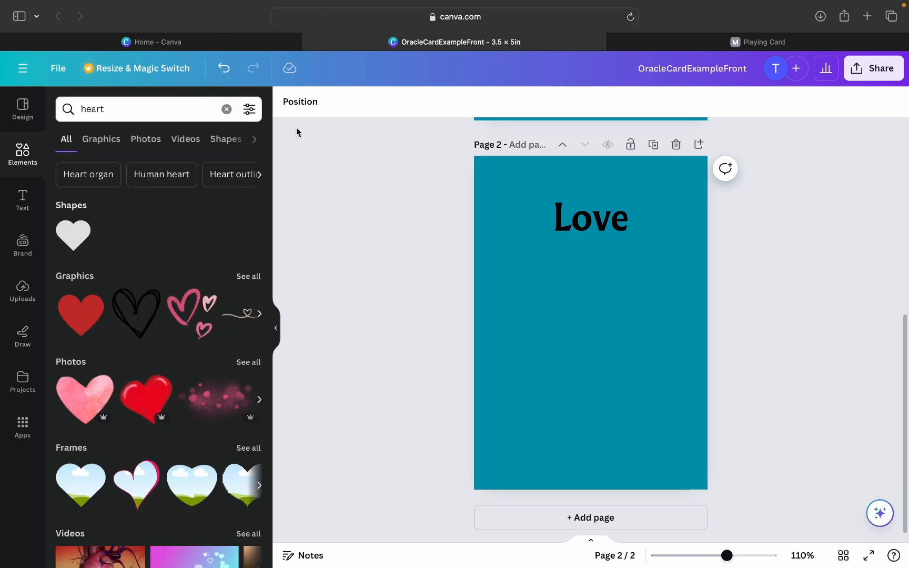
pyautogui.click(249, 109)
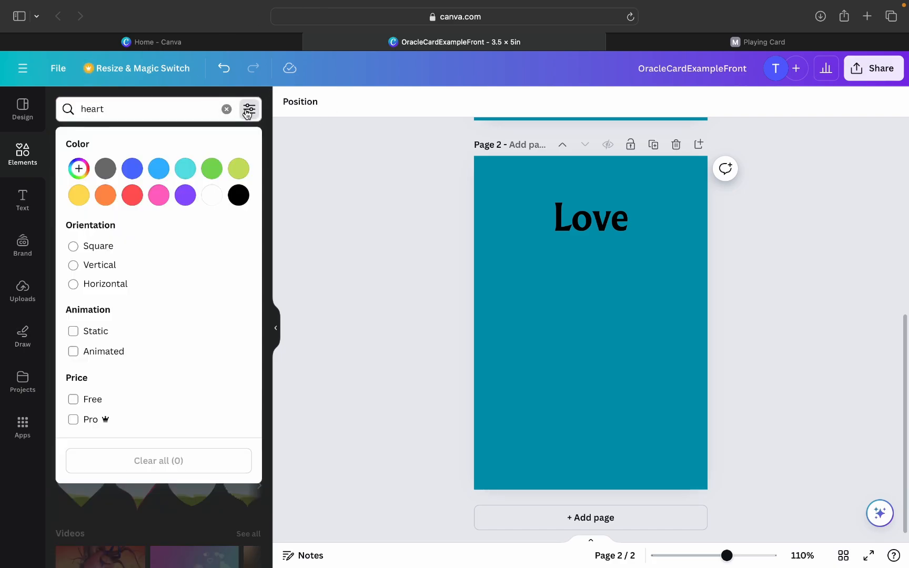
pyautogui.click(240, 195)
pyautogui.click(326, 229)
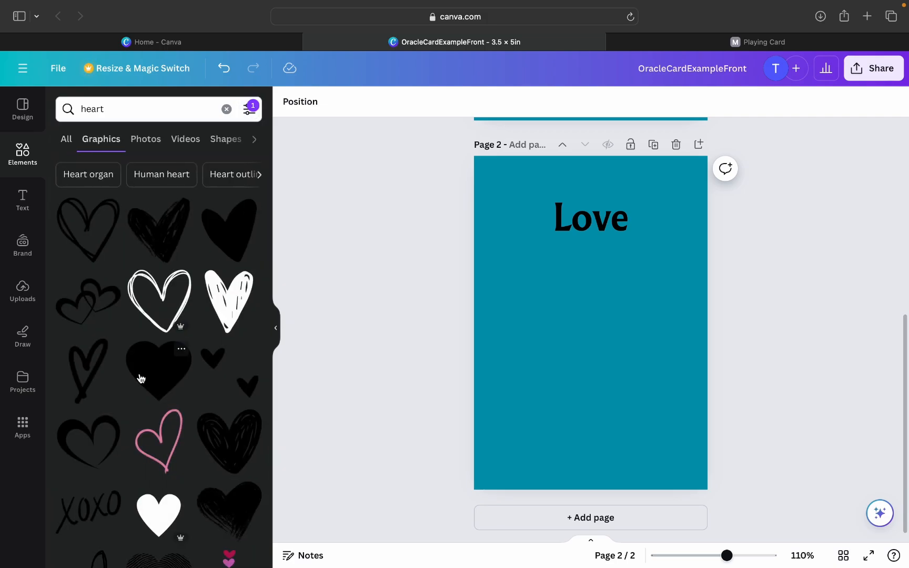
# Try an ornate floral heart and a textured heart on the Love card, deleting each one.
pyautogui.scroll(-5, 141, 378)
pyautogui.scroll(5, 141, 377)
pyautogui.scroll(-1, 141, 378)
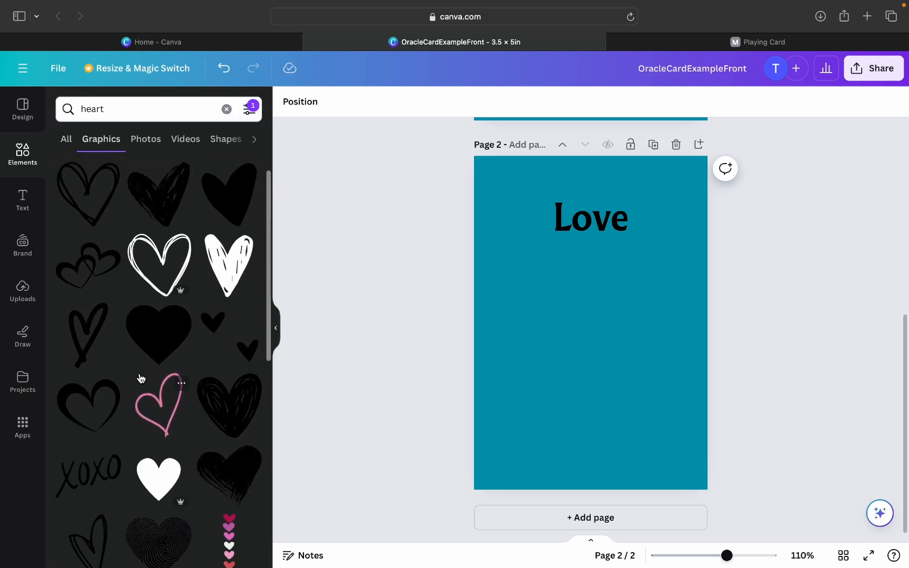
pyautogui.scroll(-10, 141, 378)
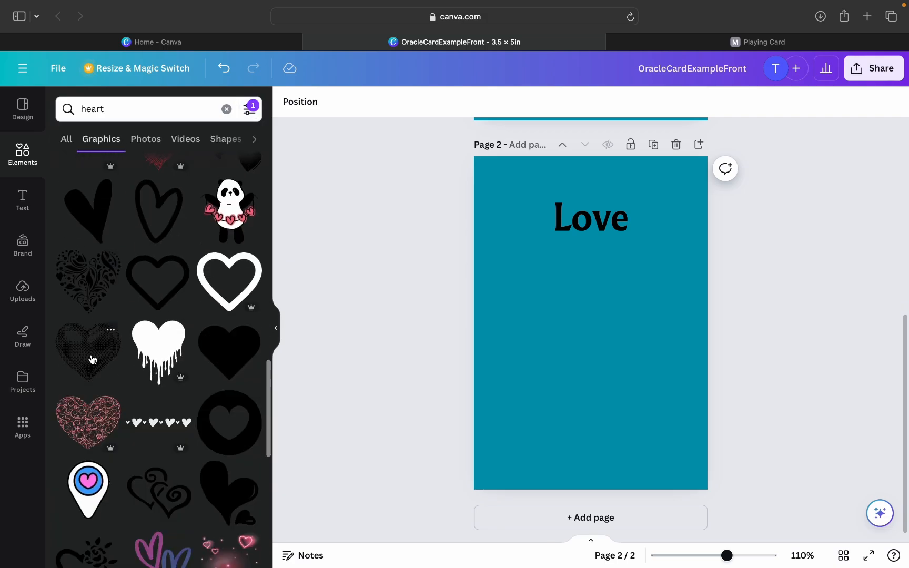
pyautogui.click(80, 293)
pyautogui.click(592, 245)
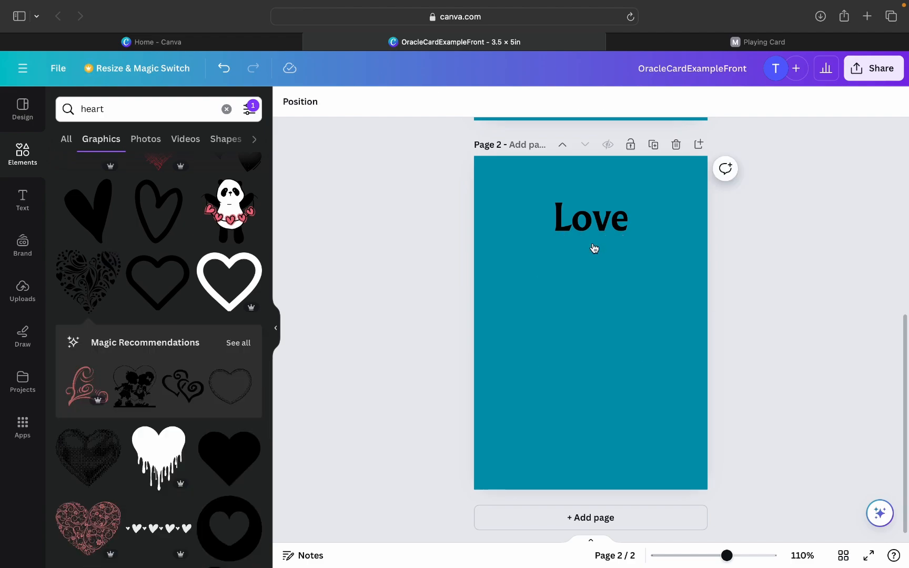
pyautogui.click(88, 455)
pyautogui.click(591, 247)
# Try an enlarged scribbled heart centred below the Love heading, delete it, and try the hatched hand-drawn heart instead.
pyautogui.scroll(-10, 144, 450)
pyautogui.scroll(-15, 168, 401)
pyautogui.scroll(-5, 167, 400)
pyautogui.click(157, 304)
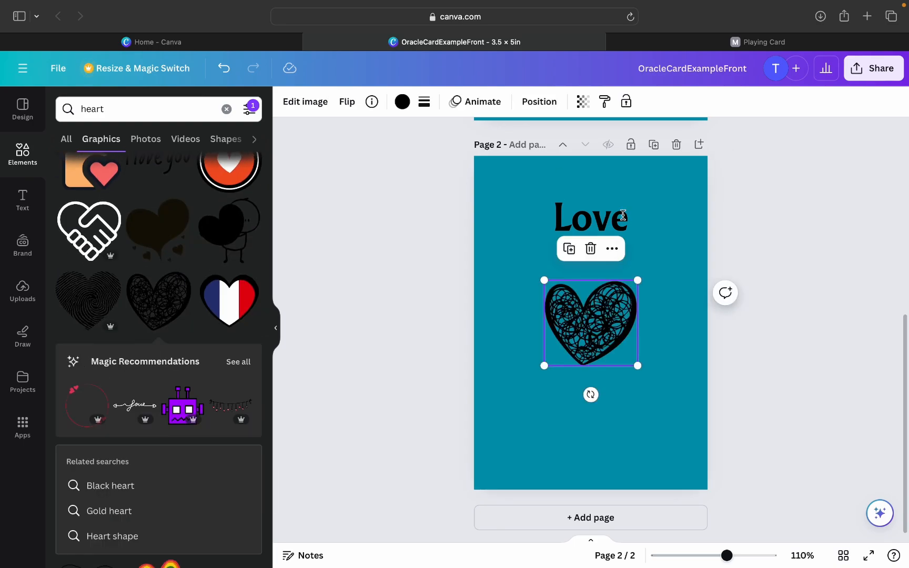
pyautogui.moveTo(638, 280); pyautogui.dragTo(706, 218)
pyautogui.moveTo(612, 312); pyautogui.dragTo(578, 370)
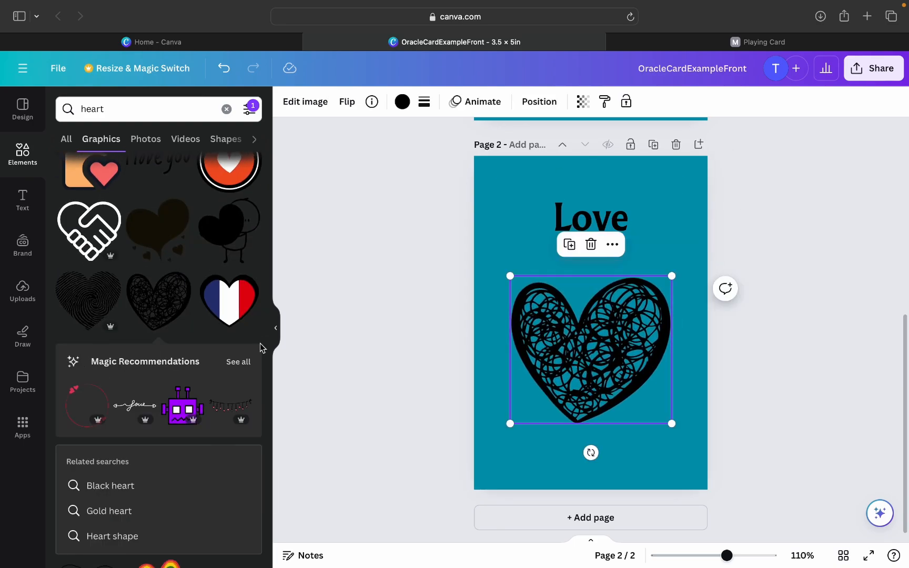
pyautogui.scroll(-15, 103, 404)
pyautogui.scroll(20, 105, 407)
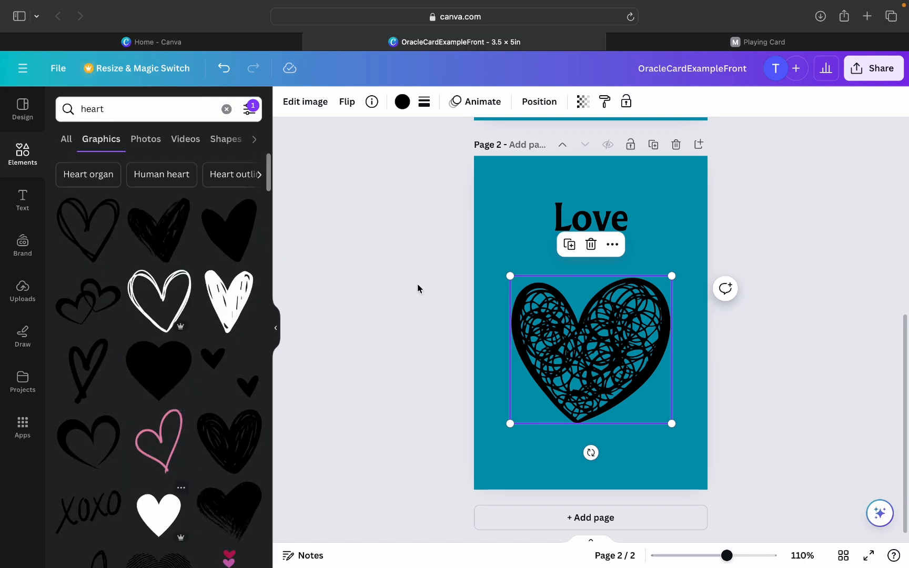
pyautogui.click(593, 245)
pyautogui.click(231, 443)
pyautogui.scroll(-3, 177, 466)
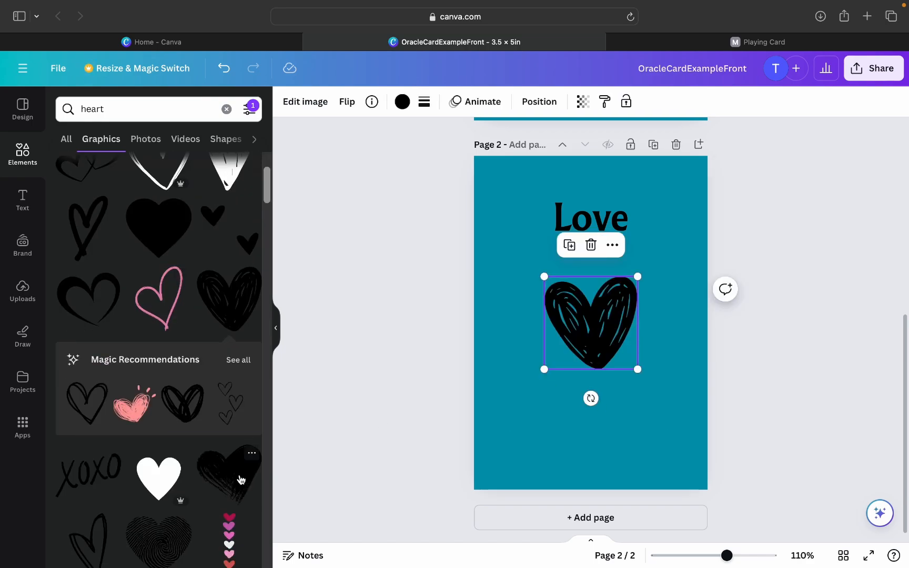
# Add the brush-stroke heart to the Love card, enlarge it and centre it below the heading.
pyautogui.click(240, 479)
pyautogui.moveTo(638, 276); pyautogui.dragTo(669, 204)
pyautogui.moveTo(613, 284); pyautogui.dragTo(586, 332)
pyautogui.click(763, 363)
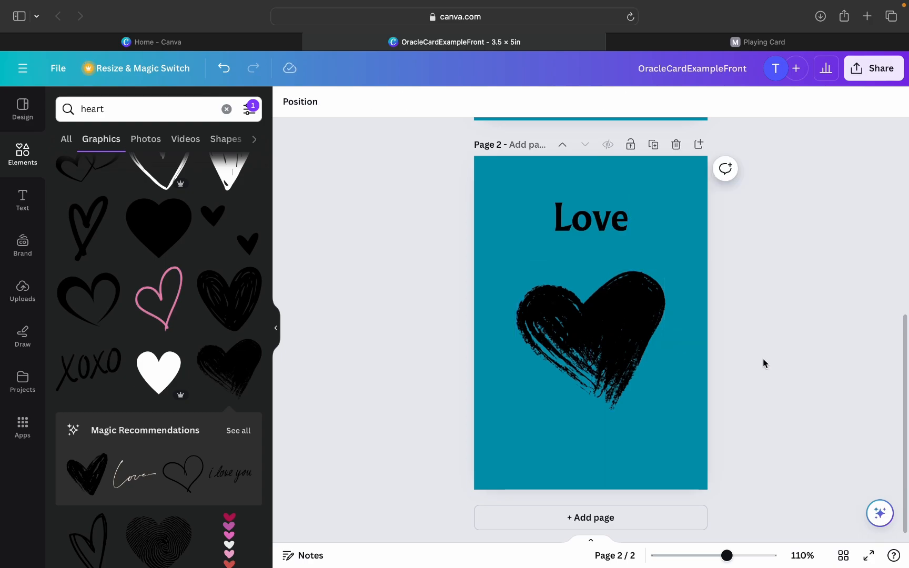
# Shrink the brush-stroke heart slightly and move it up towards the Love heading, keeping it horizontally centred.
pyautogui.scroll(5, 762, 363)
pyautogui.scroll(-5, 763, 360)
pyautogui.scroll(5, 763, 360)
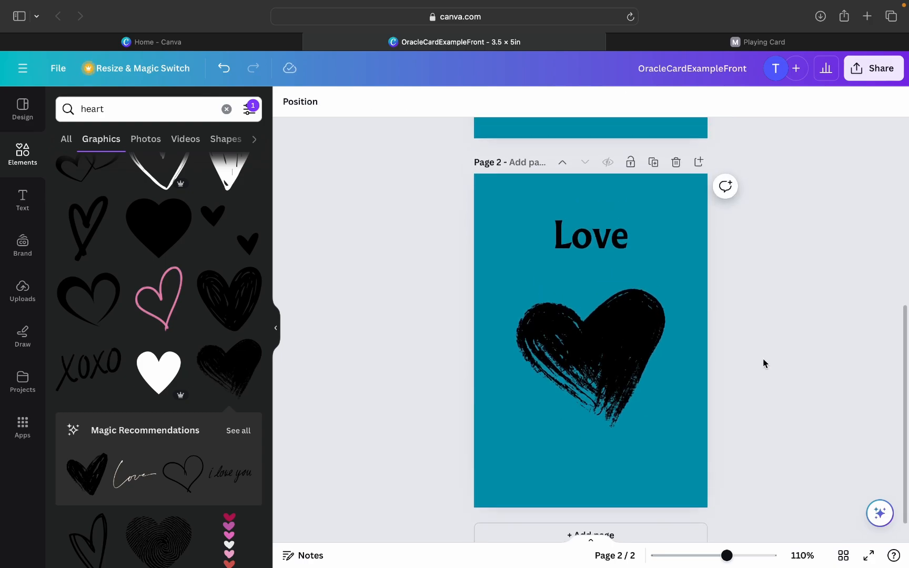
pyautogui.scroll(-5, 763, 360)
pyautogui.scroll(-1, 764, 360)
pyautogui.click(602, 359)
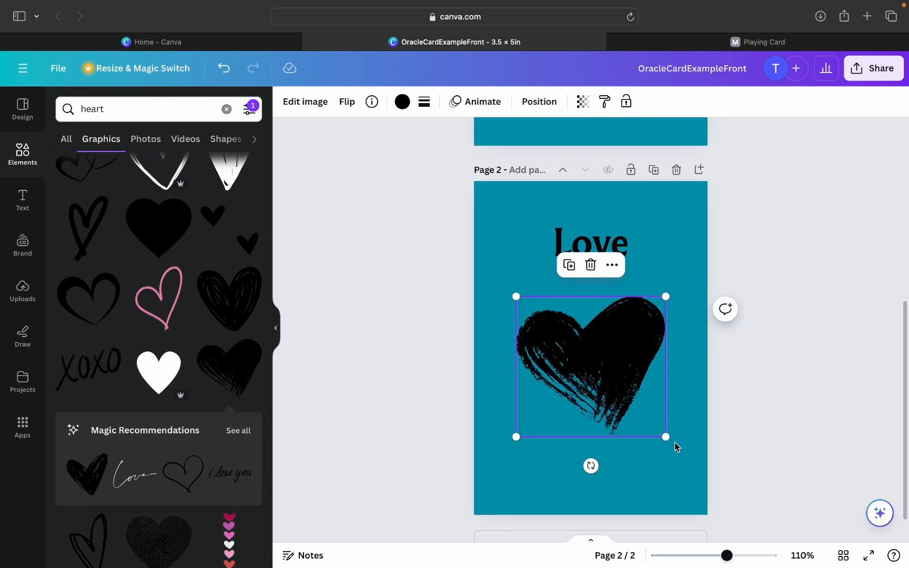
pyautogui.moveTo(666, 437); pyautogui.dragTo(655, 429)
pyautogui.moveTo(585, 365)
pyautogui.mouseDown()
pyautogui.moveTo(595, 376)
pyautogui.moveTo(595, 351)
pyautogui.mouseUp()
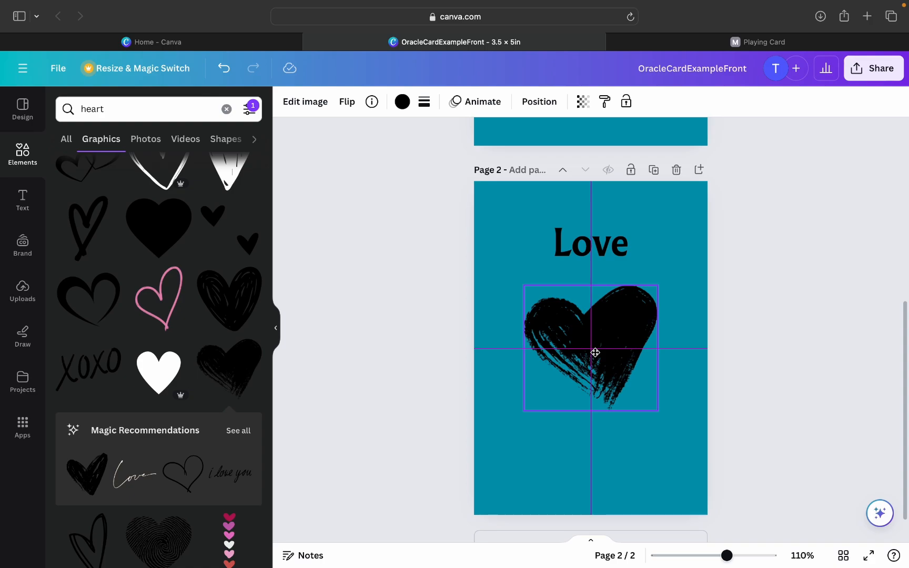
pyautogui.click(767, 399)
# Move the rayed eye and the Intuition heading slightly higher on page 1.
pyautogui.scroll(10, 767, 397)
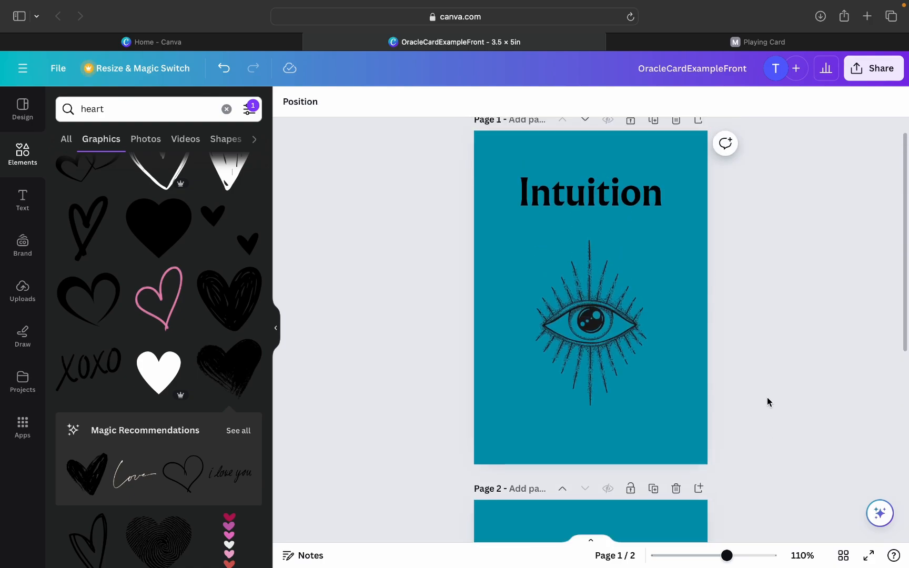
pyautogui.moveTo(576, 346); pyautogui.dragTo(575, 321)
pyautogui.click(731, 377)
pyautogui.moveTo(626, 214); pyautogui.dragTo(626, 205)
pyautogui.click(832, 350)
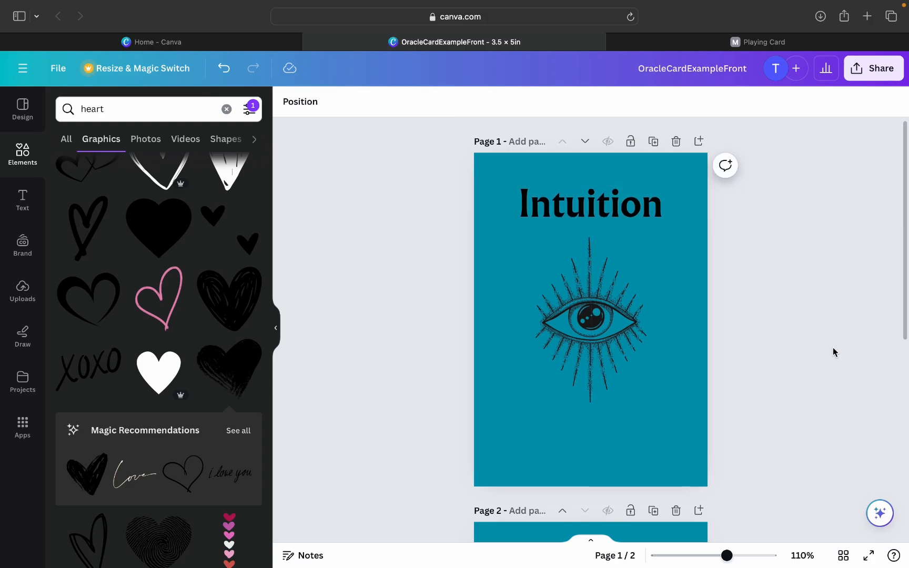
# Fine-tune the positions of the heart and the Love heading on page 2 to match the Intuition card's layout.
pyautogui.scroll(-10, 832, 351)
pyautogui.moveTo(608, 310)
pyautogui.mouseDown()
pyautogui.moveTo(605, 318)
pyautogui.moveTo(603, 307)
pyautogui.mouseUp()
pyautogui.moveTo(622, 205); pyautogui.dragTo(627, 205)
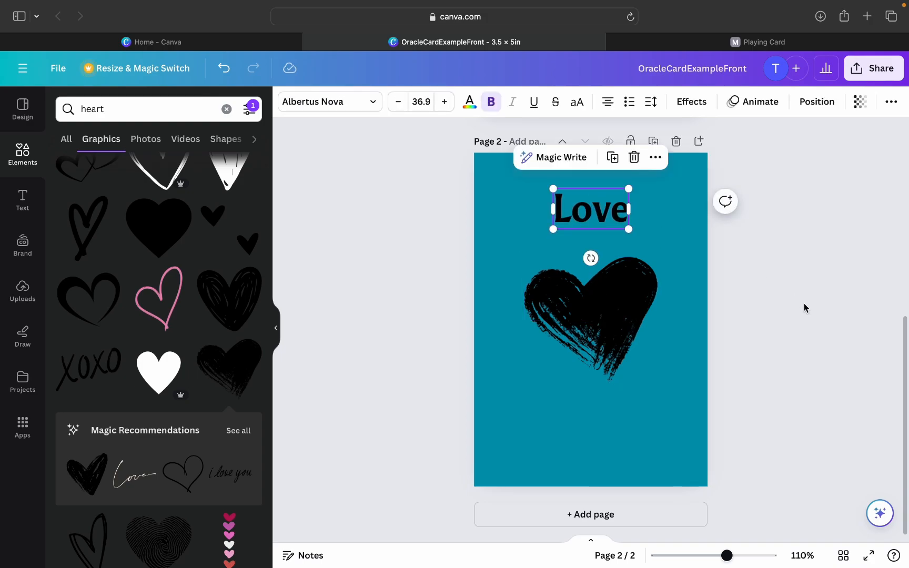
pyautogui.click(804, 303)
pyautogui.scroll(7, 804, 303)
pyautogui.scroll(-2, 804, 303)
pyautogui.scroll(-5, 804, 303)
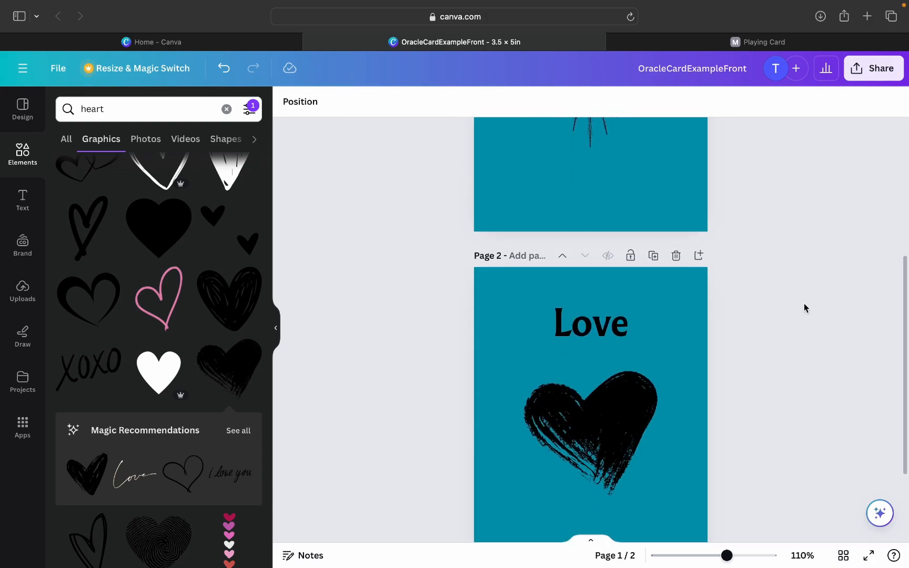
pyautogui.click(616, 236)
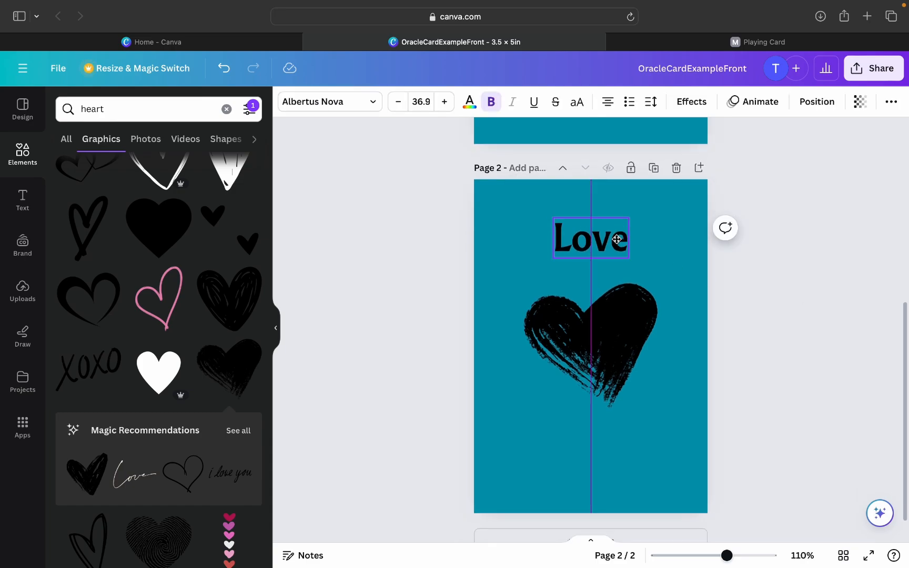
pyautogui.click(792, 349)
pyautogui.scroll(7, 792, 348)
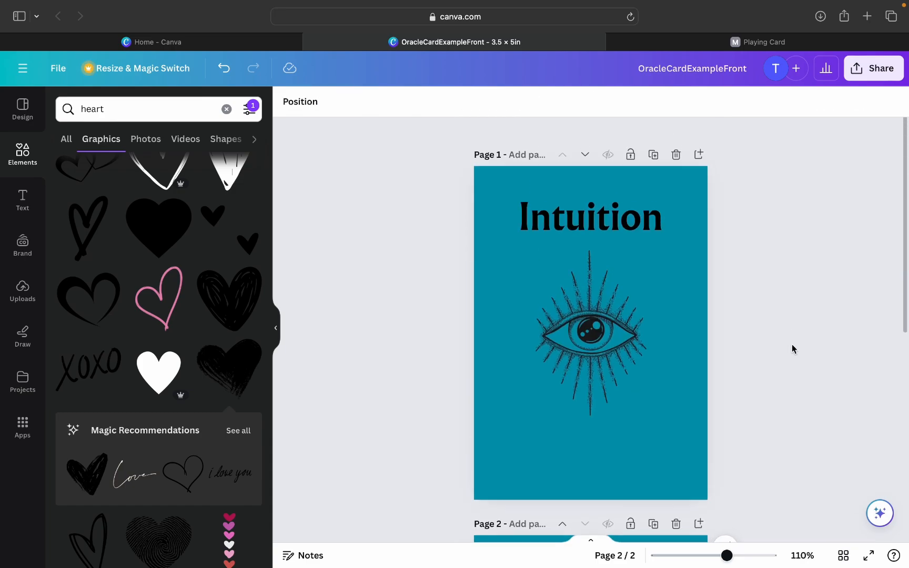
# Download both card front pages as PNG images at size 1.
pyautogui.click(276, 327)
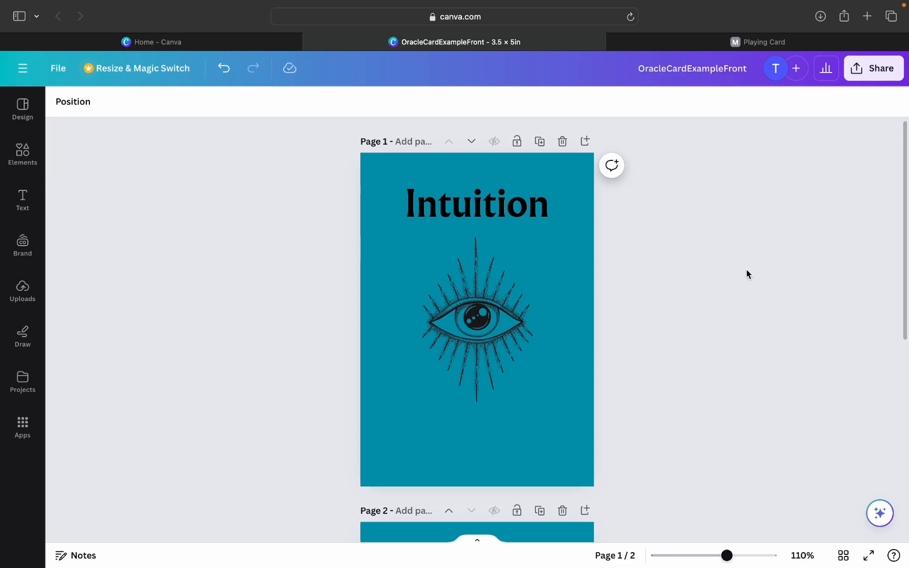
pyautogui.scroll(-7, 747, 274)
pyautogui.scroll(7, 746, 274)
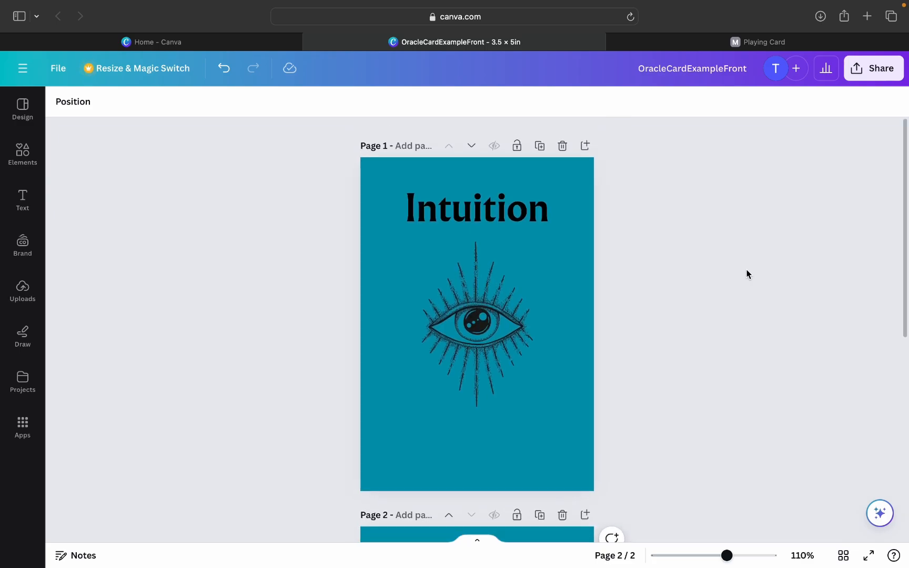
pyautogui.click(876, 71)
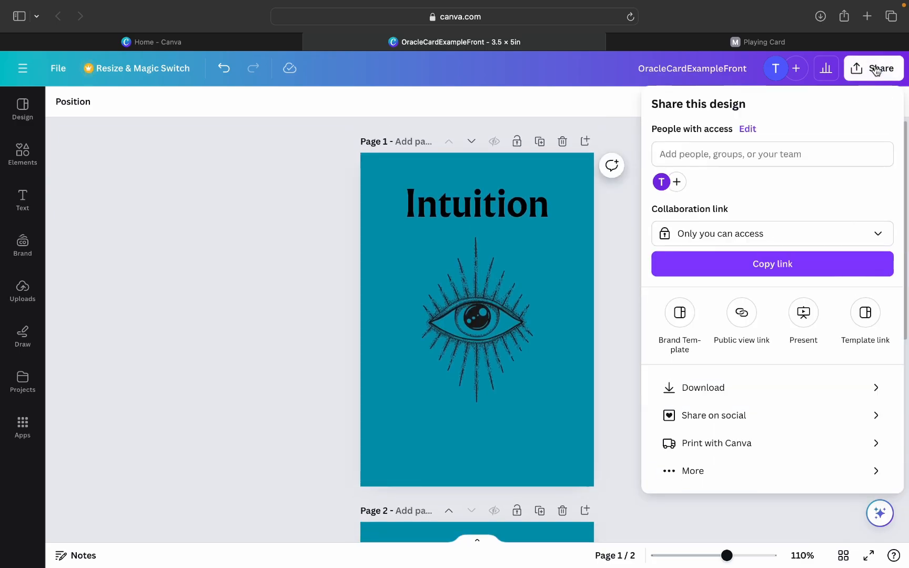
pyautogui.click(710, 387)
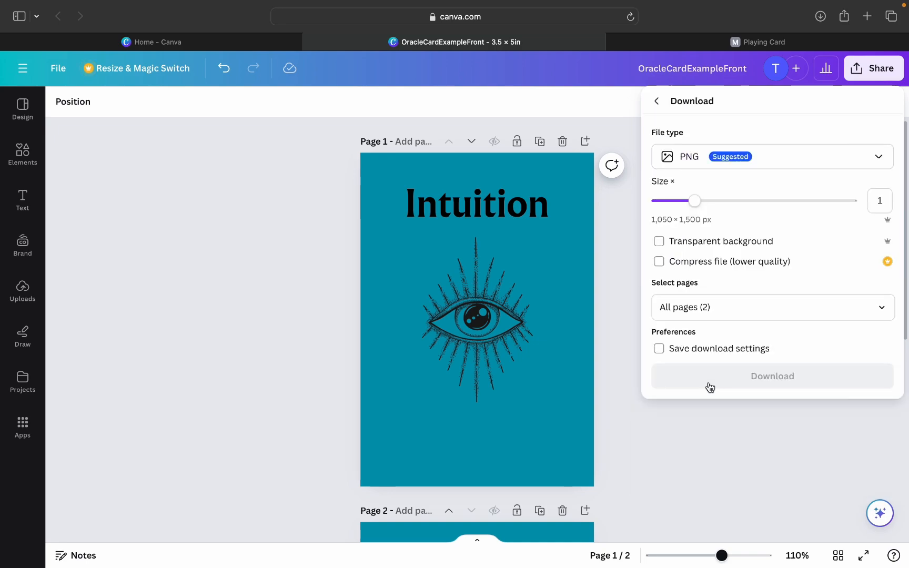
pyautogui.click(720, 376)
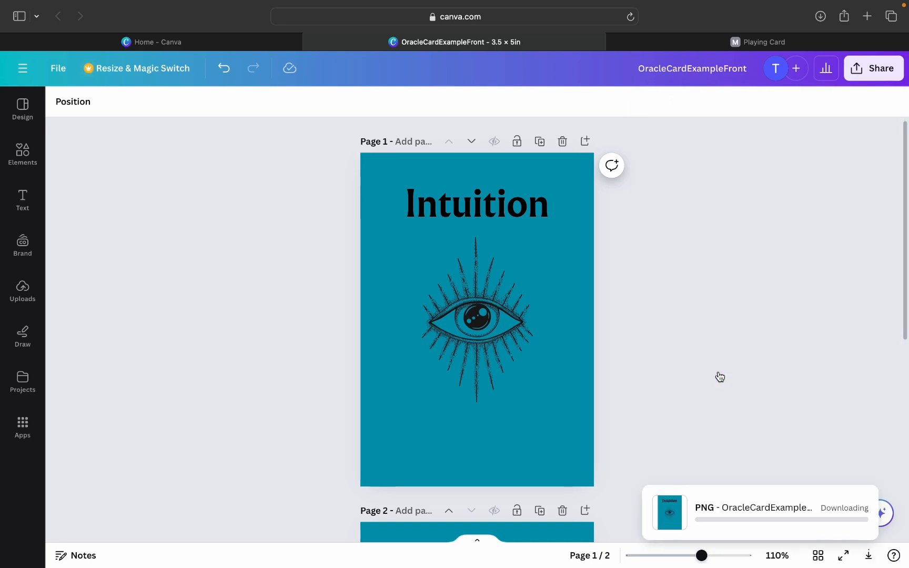
# Switch to the MakePlayingCards project and upload both card front images from the OracleCardExampleFront folder in Downloads.
pyautogui.hotkey('ctrl', 'Tab')
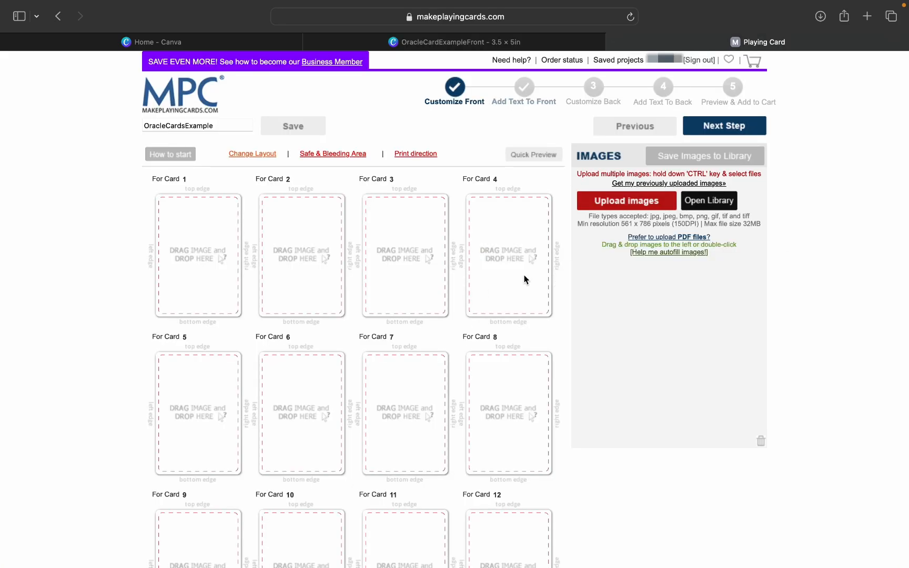
pyautogui.click(647, 199)
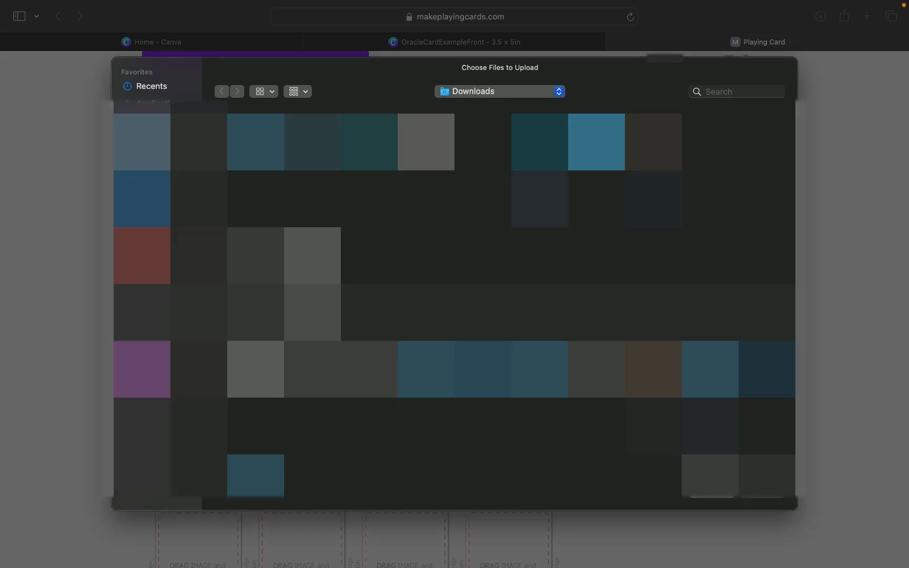
pyautogui.click(716, 496)
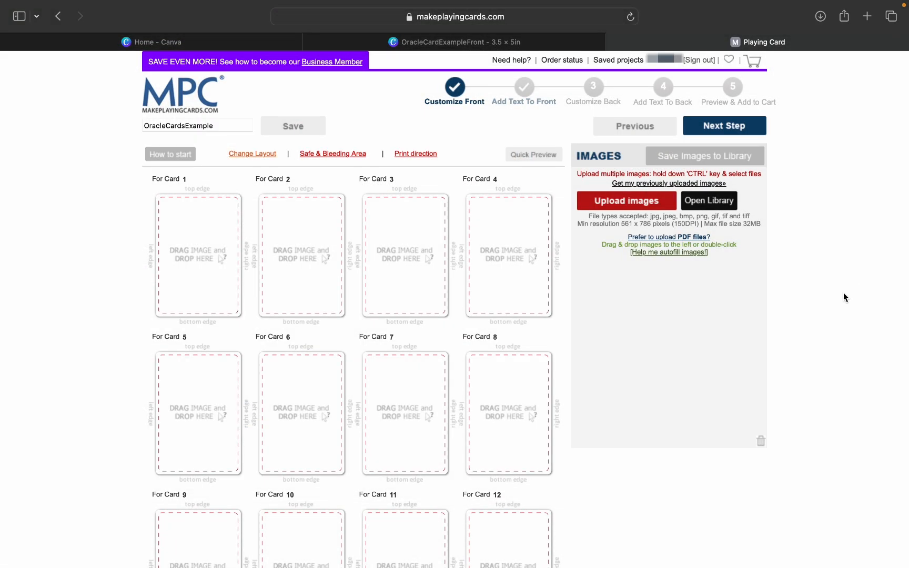
pyautogui.click(629, 211)
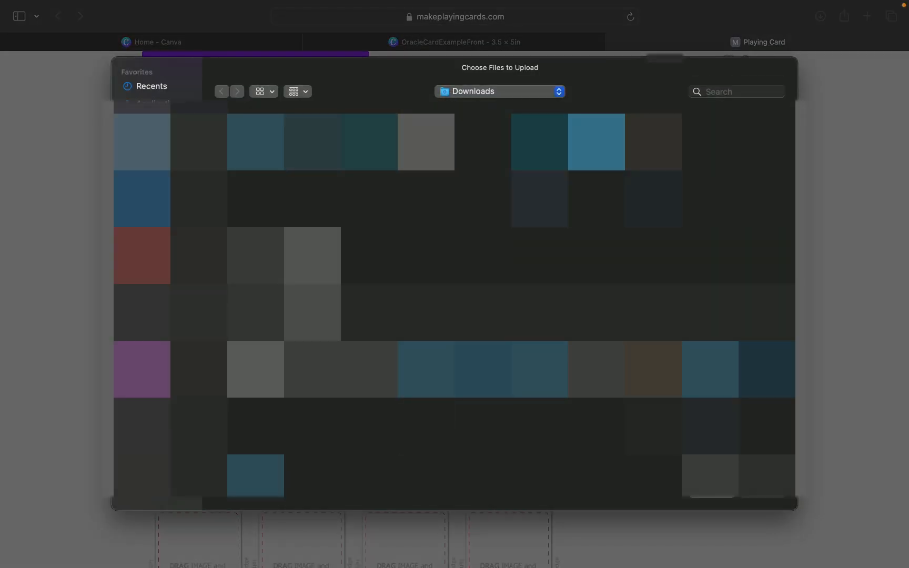
pyautogui.doubleClick(257, 150)
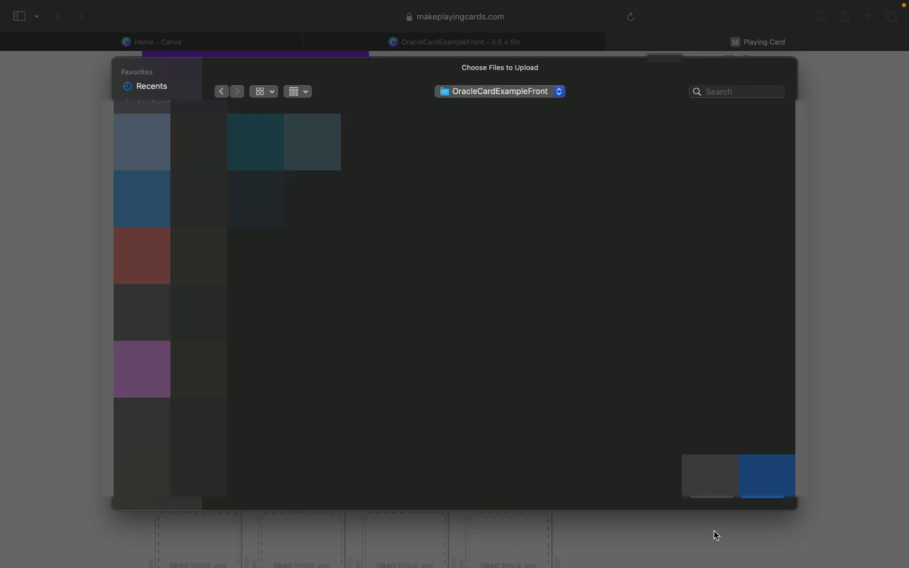
pyautogui.click(769, 491)
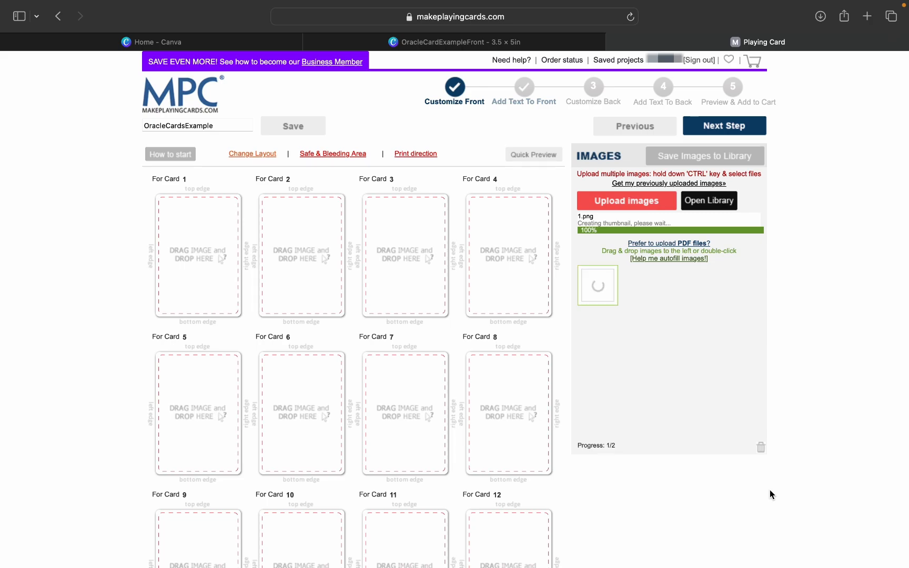
# Place the uploaded Intuition image on the front of card 1.
pyautogui.moveTo(602, 273); pyautogui.dragTo(208, 253)
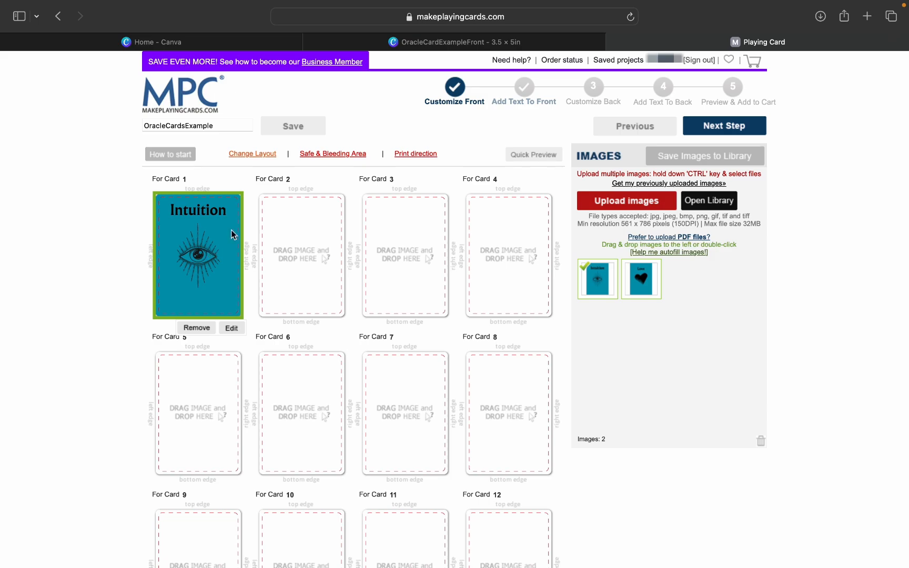
# Place the uploaded Love image on the front of card 2 and save the project.
pyautogui.moveTo(651, 273); pyautogui.dragTo(298, 252)
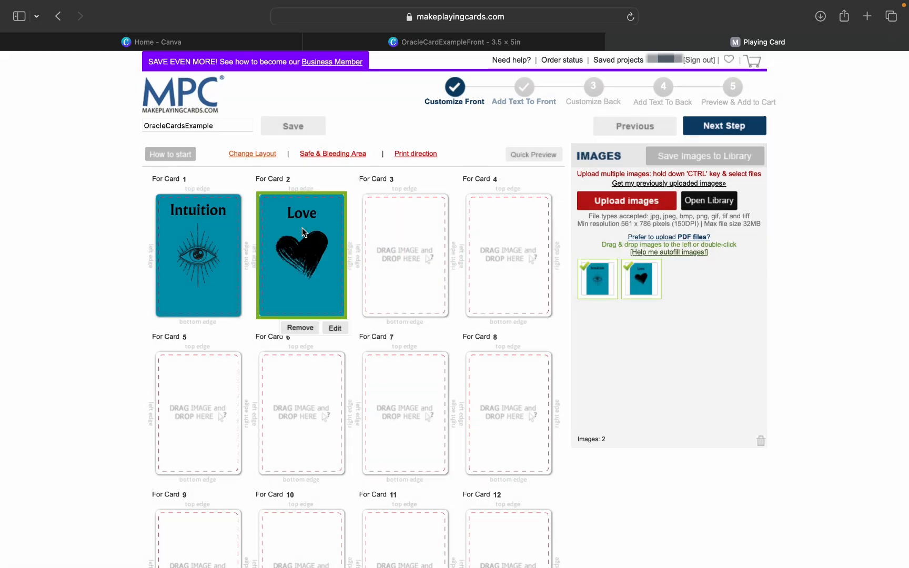
pyautogui.click(286, 127)
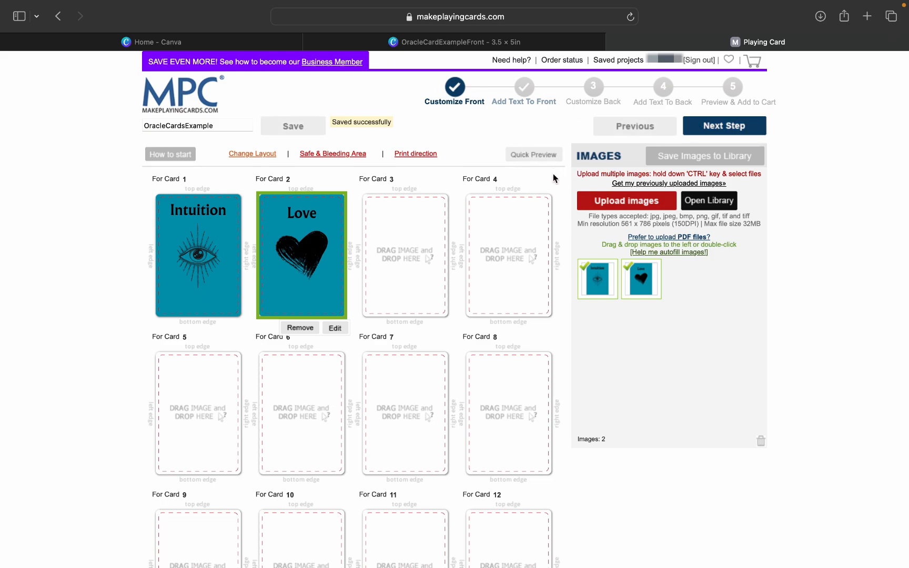
# Check the fronts and backs in the quick preview, including an enlarged view of the Intuition card.
pyautogui.click(533, 156)
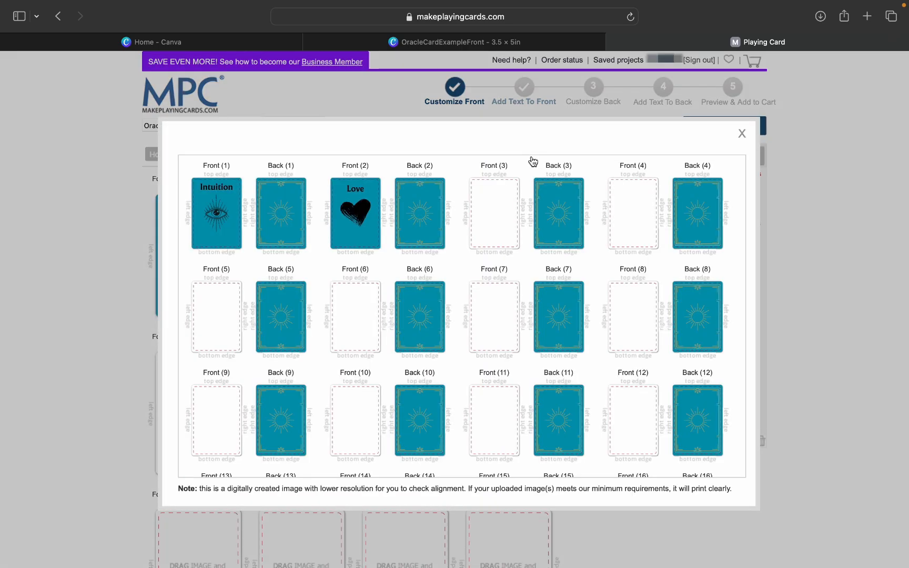
pyautogui.click(217, 207)
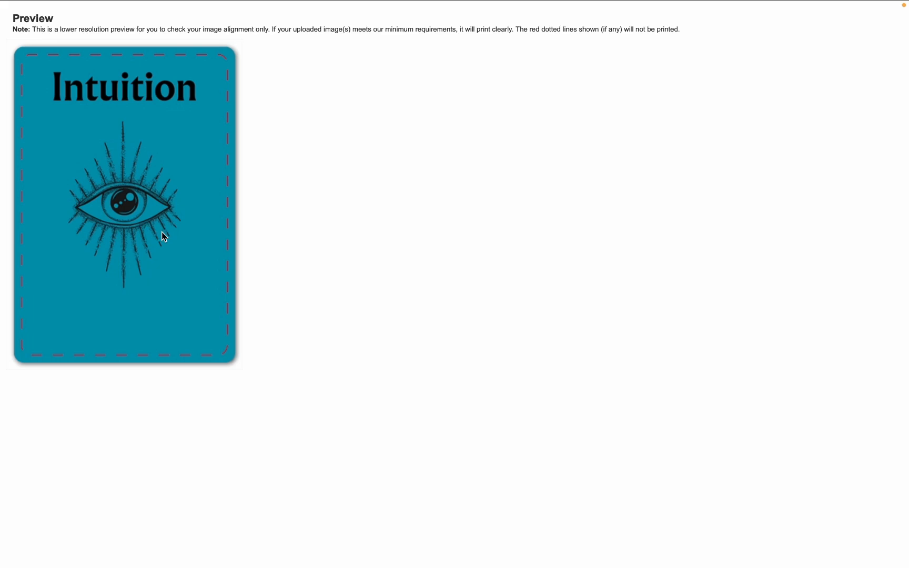
pyautogui.press('super+w')
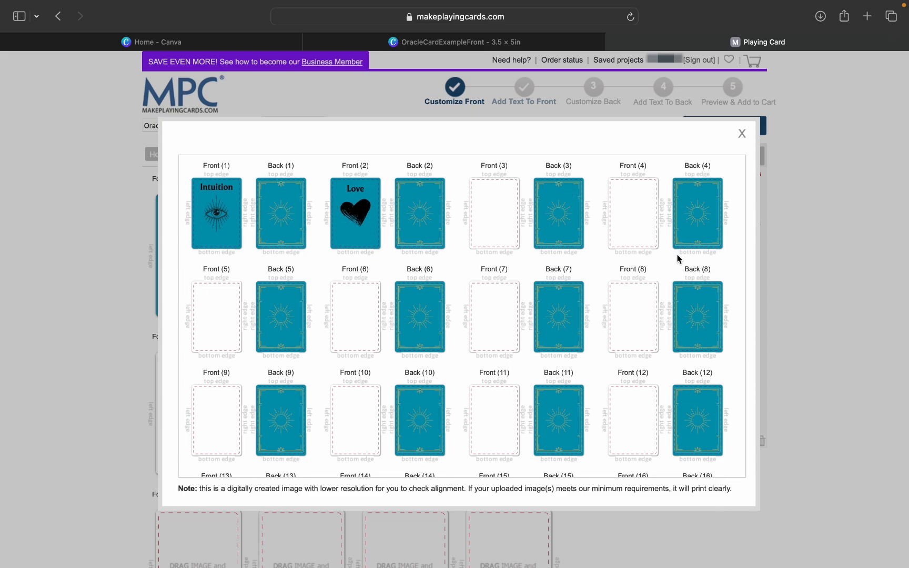
pyautogui.scroll(-1, 679, 259)
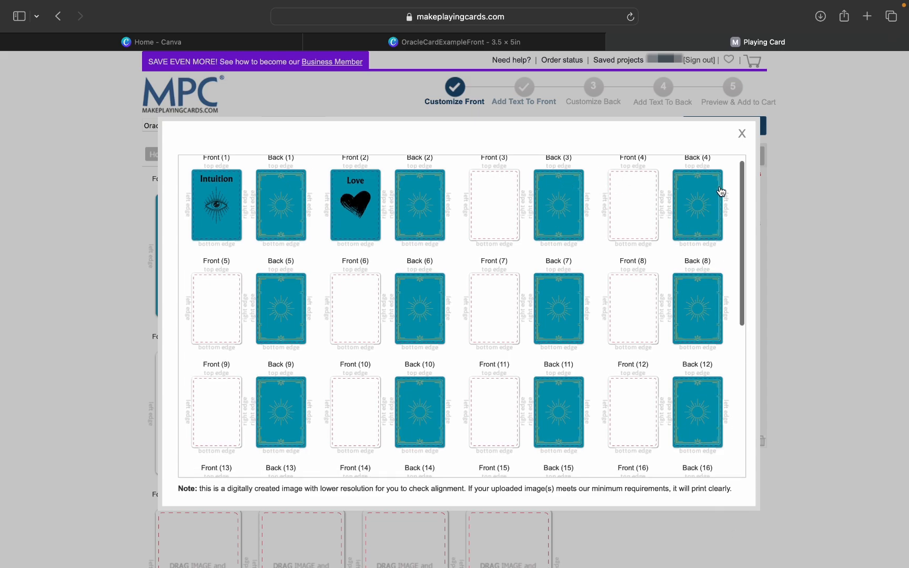
pyautogui.click(742, 134)
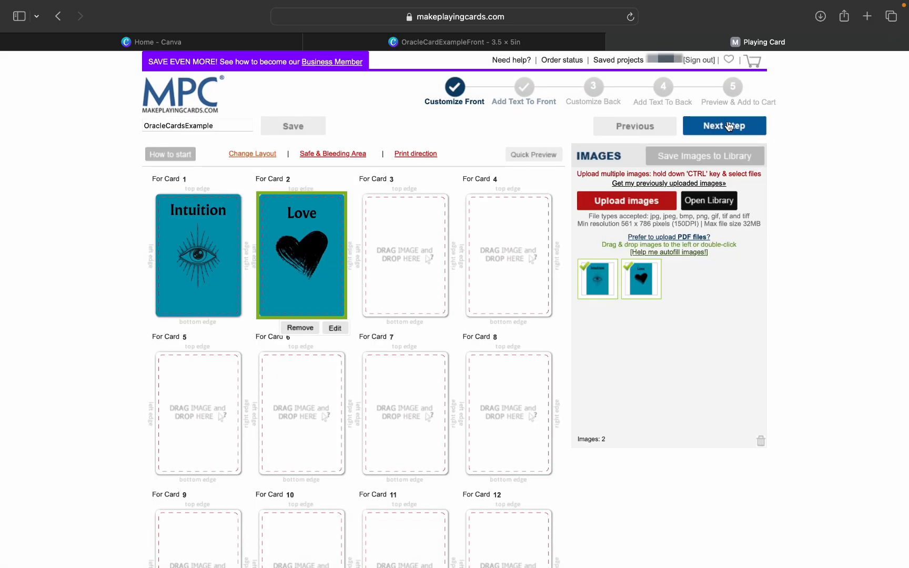
# Continue with the remaining fronts blank and proceed to the Preview & Add to Cart stage without adding text or changing the back.
pyautogui.click(729, 126)
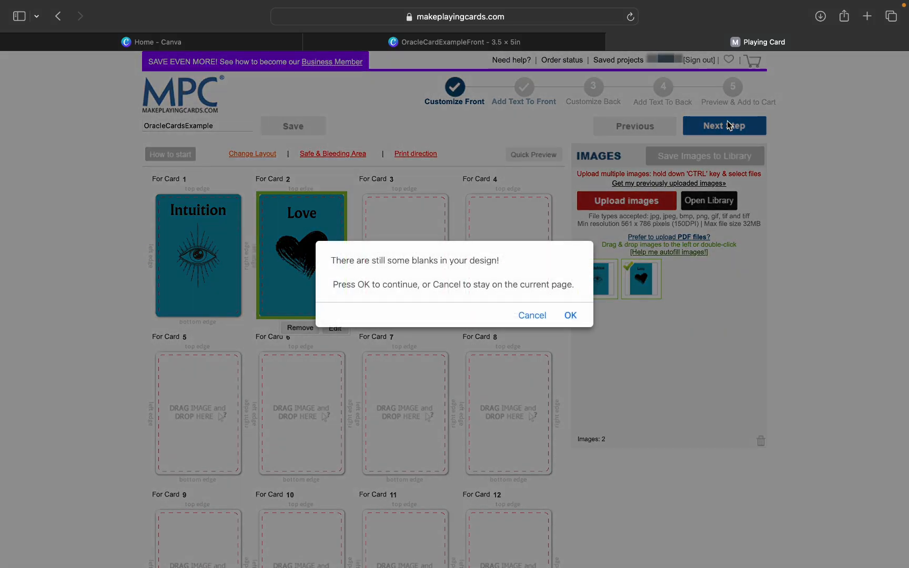
pyautogui.click(571, 317)
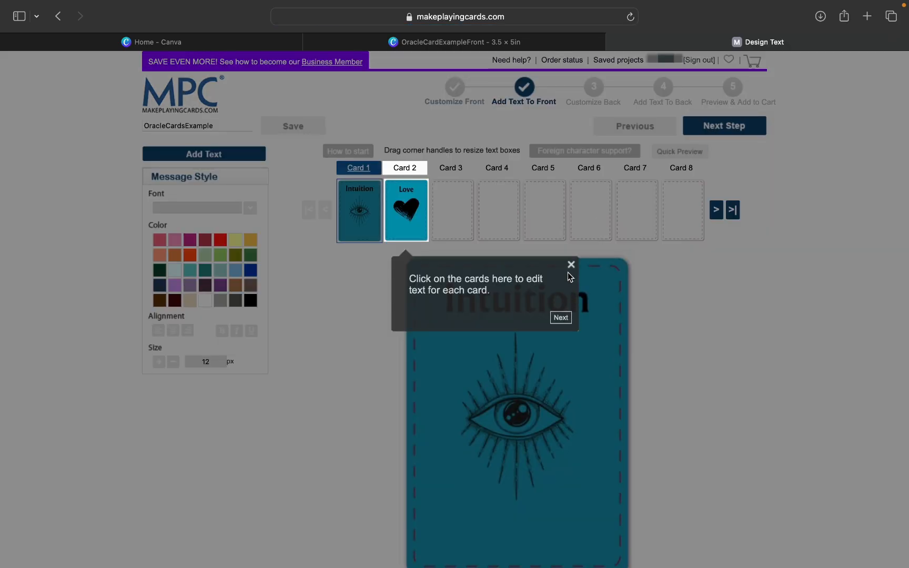
pyautogui.click(571, 265)
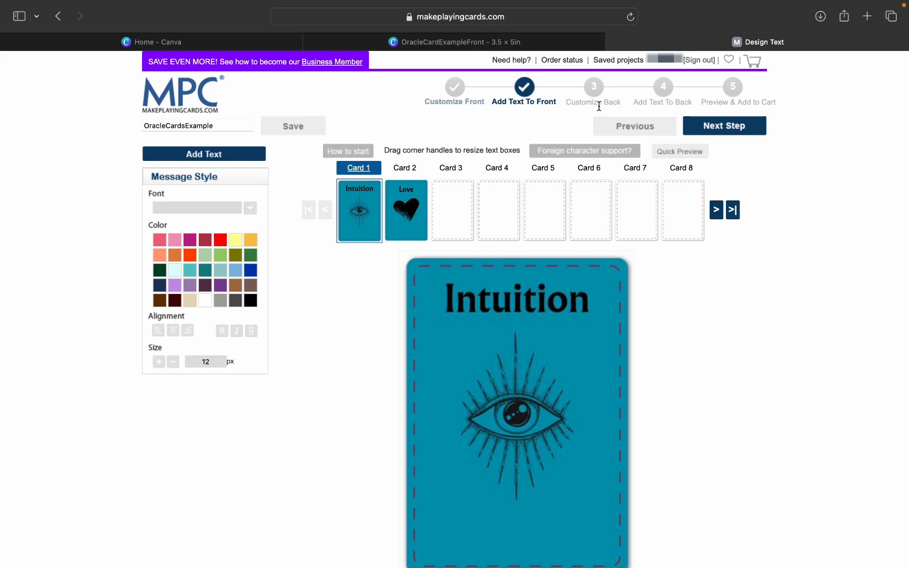
pyautogui.click(746, 132)
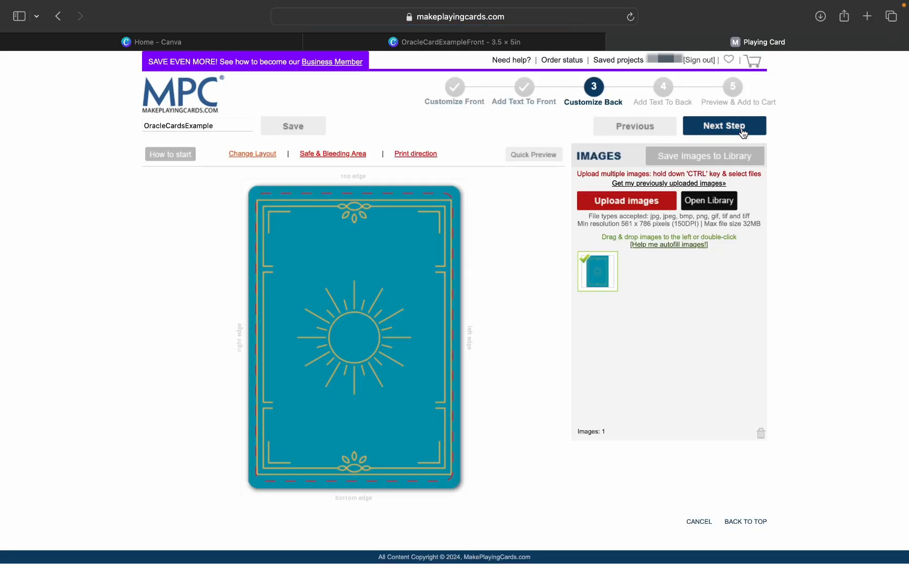
pyautogui.click(738, 131)
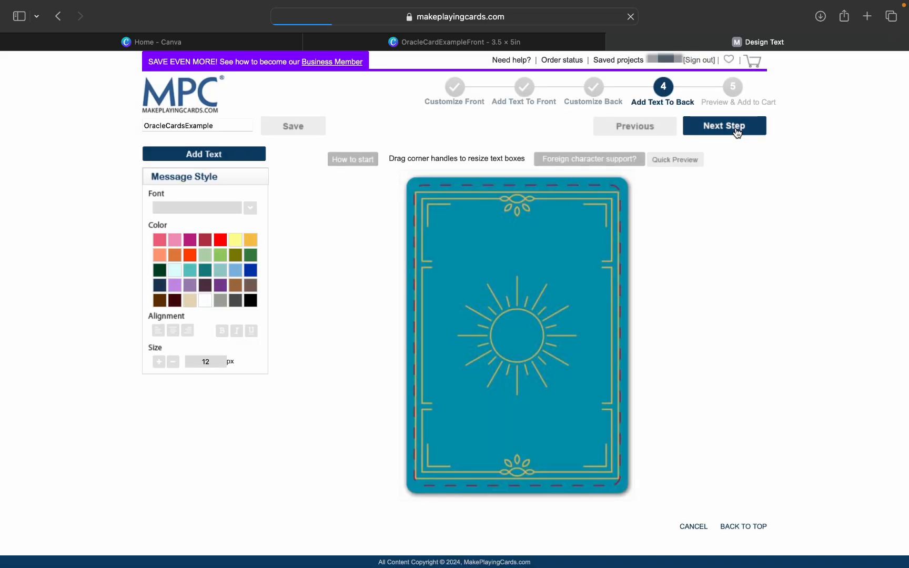
pyautogui.click(738, 132)
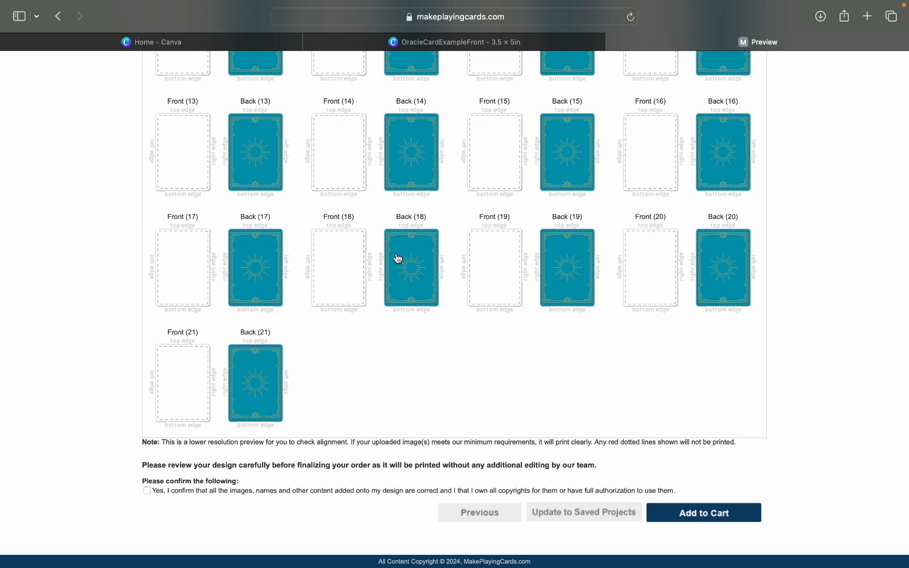
# Examine the fronts and backs of the Intuition and Love cards up close in the final deck preview.
pyautogui.scroll(15, 398, 259)
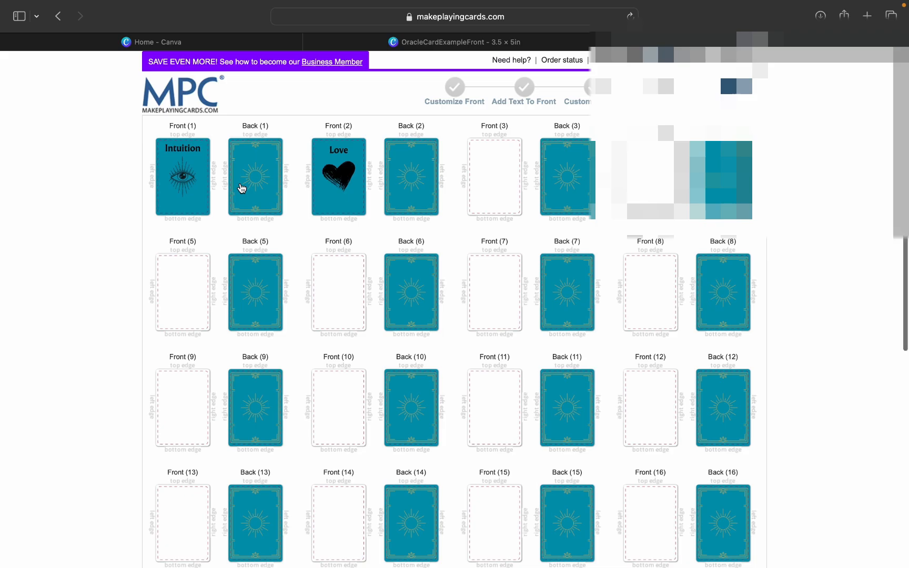
pyautogui.scroll(5, 402, 182)
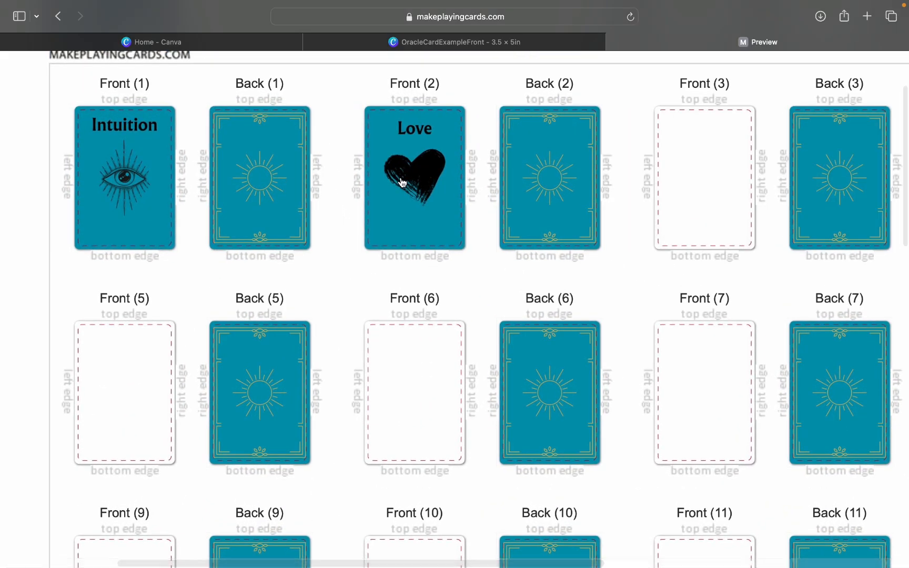
pyautogui.hscroll(-10, 402, 182)
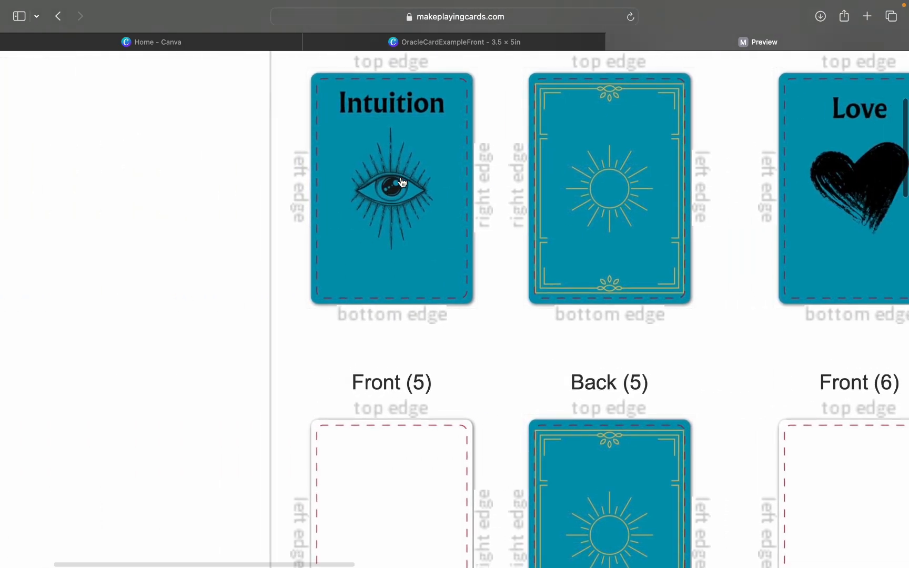
pyautogui.scroll(5, 401, 181)
pyautogui.hscroll(2, 401, 181)
pyautogui.scroll(-2, 402, 182)
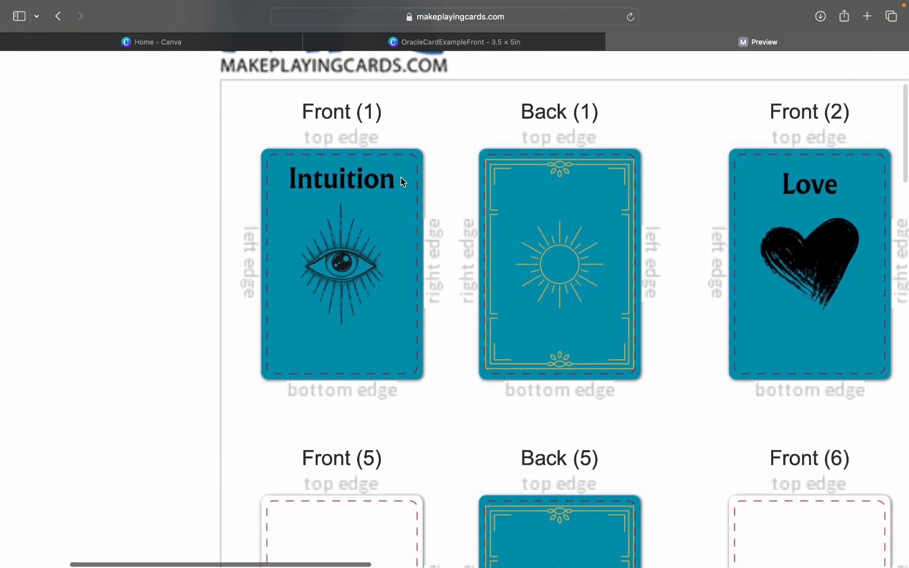
pyautogui.hscroll(8, 402, 183)
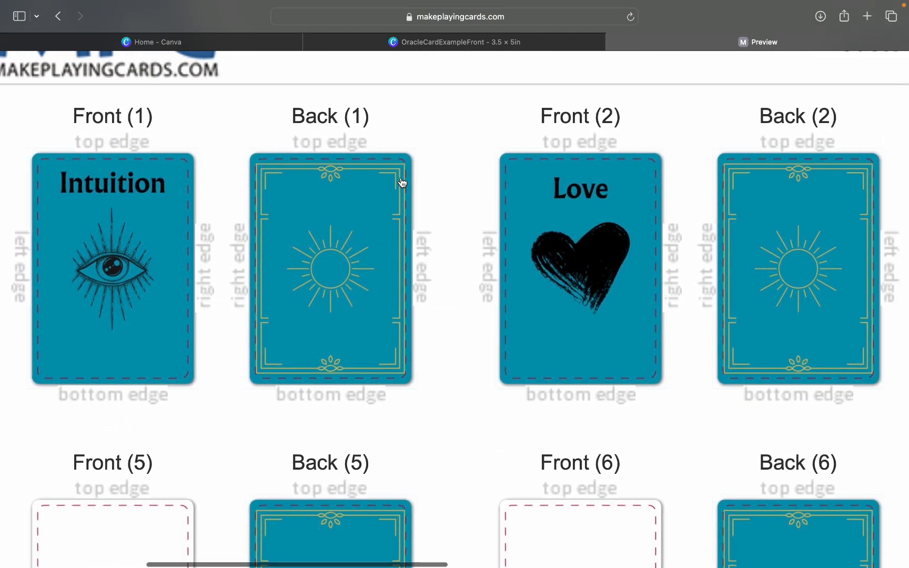